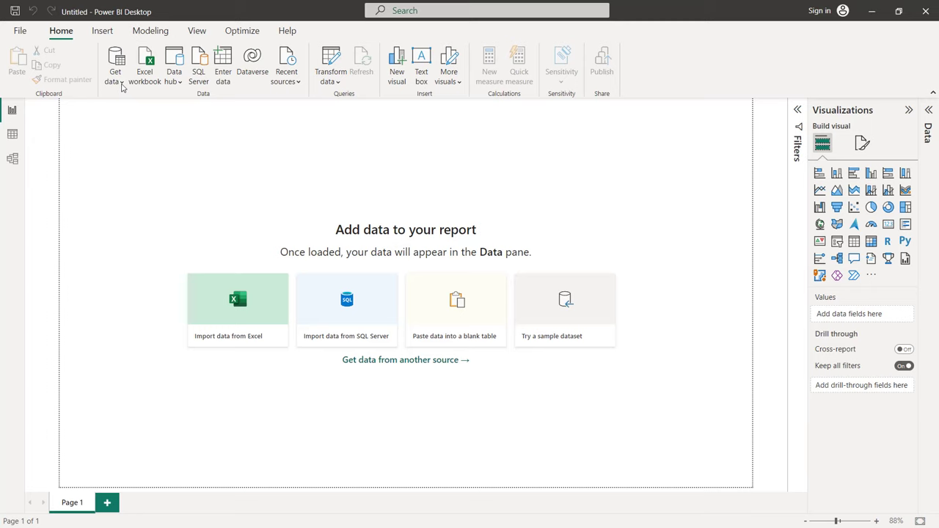
# Import amazon_prime_titles.csv as a Text/CSV source and load it into the report
pyautogui.click(115, 77)
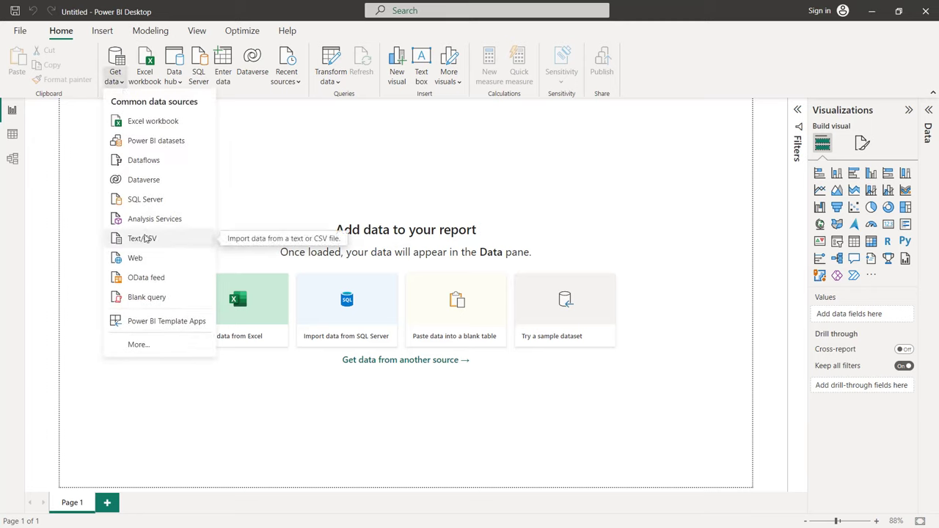
pyautogui.click(145, 238)
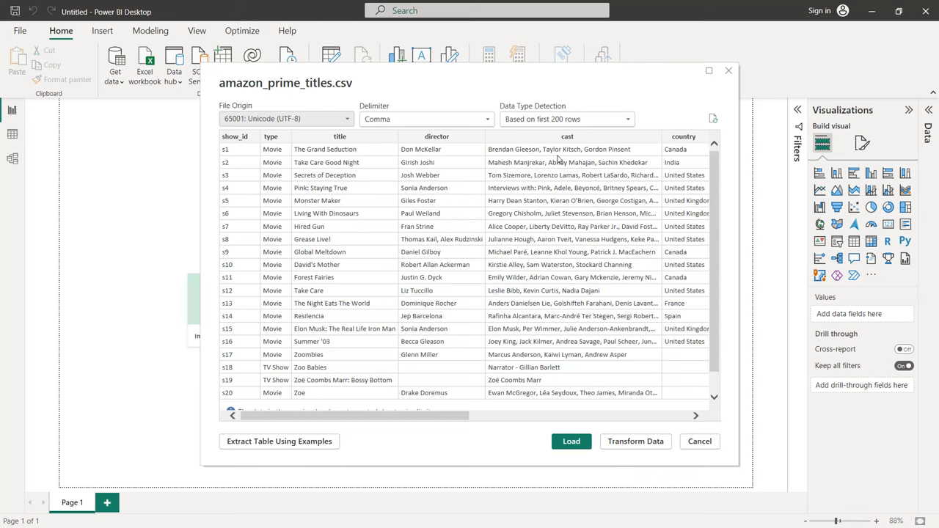
pyautogui.moveTo(457, 418); pyautogui.dragTo(633, 418)
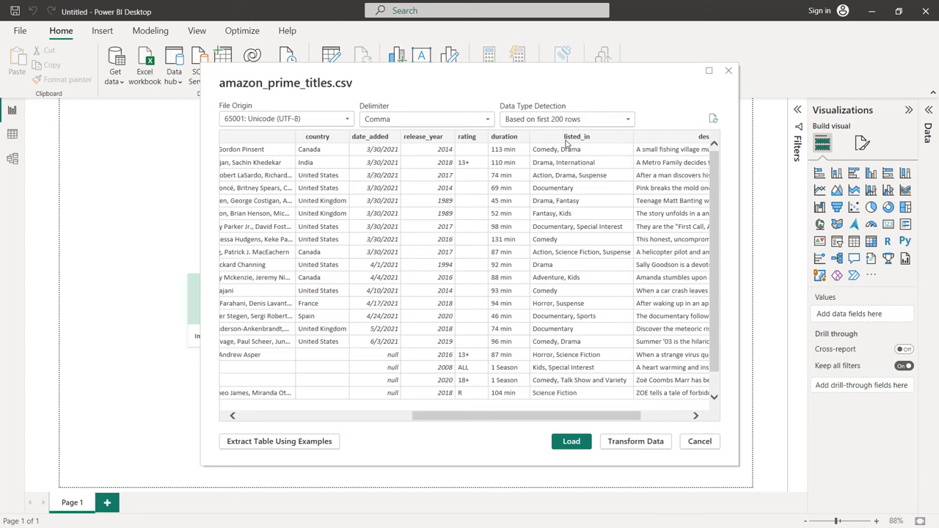
pyautogui.hscroll(3, 585, 376)
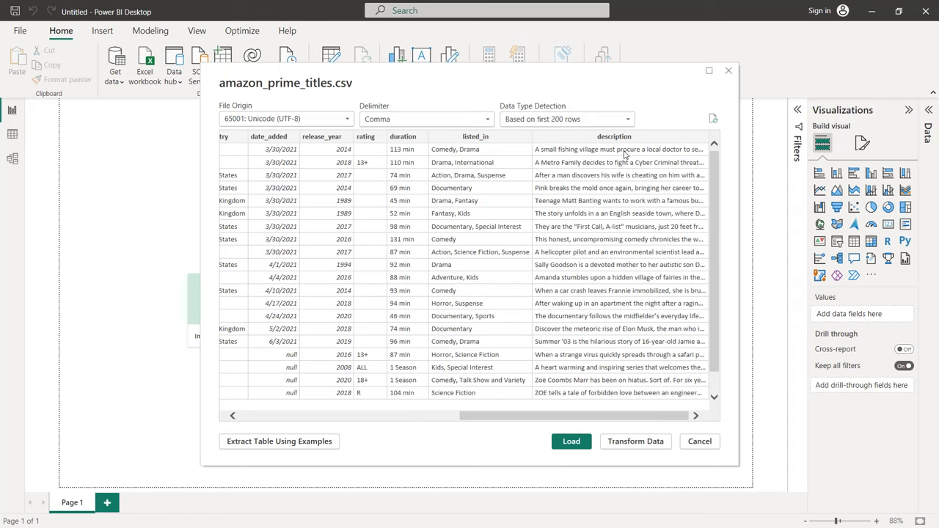
pyautogui.click(567, 442)
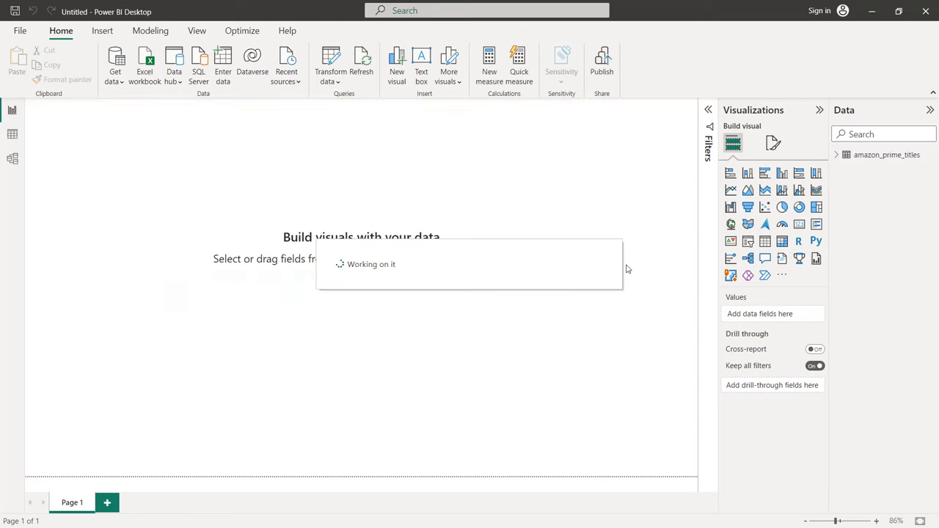
# Set the page canvas background to hex 19222D with 0% transparency
pyautogui.click(838, 155)
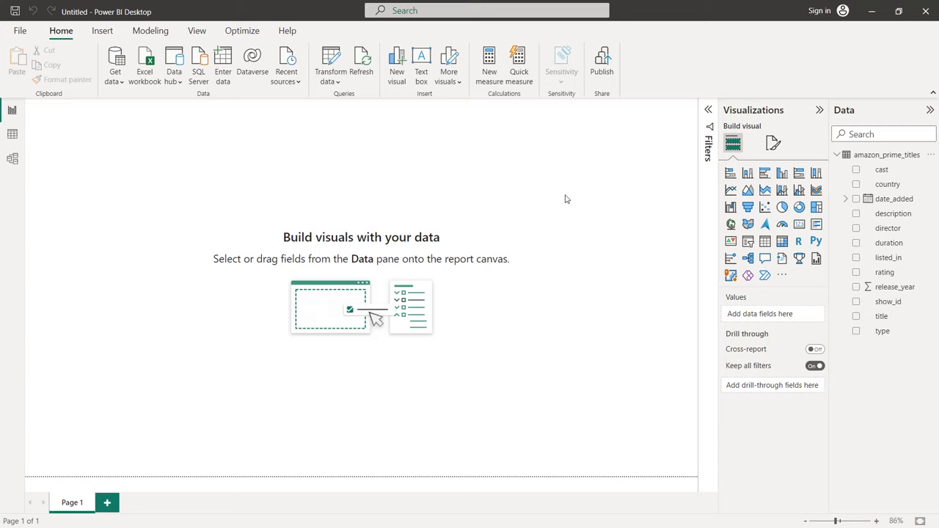
pyautogui.click(772, 151)
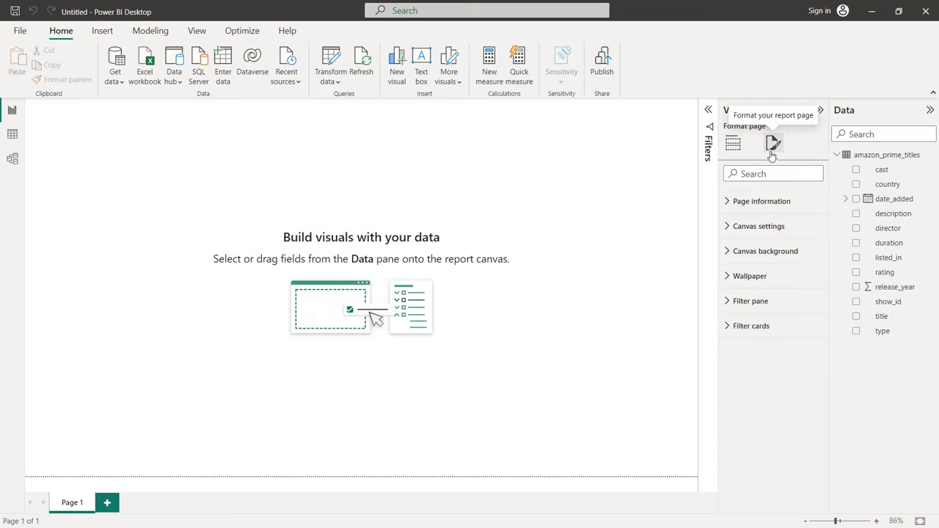
pyautogui.click(761, 252)
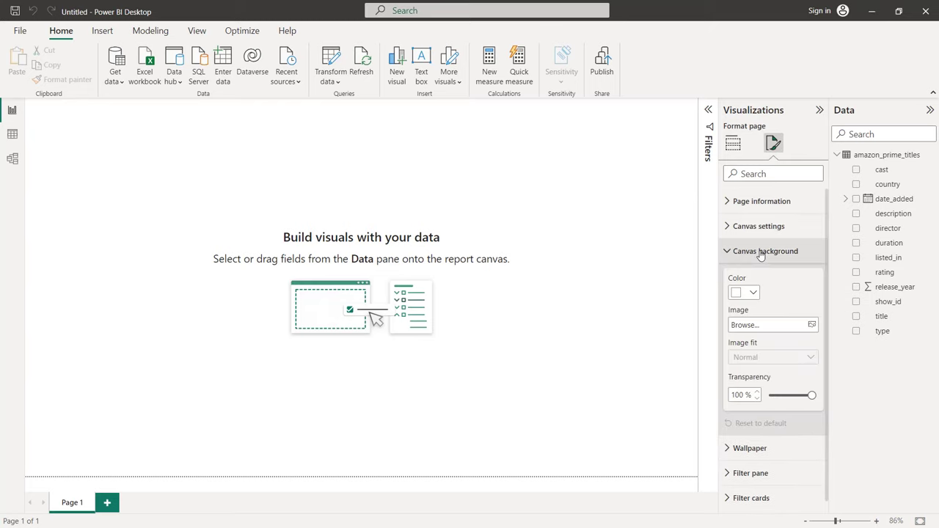
pyautogui.click(752, 293)
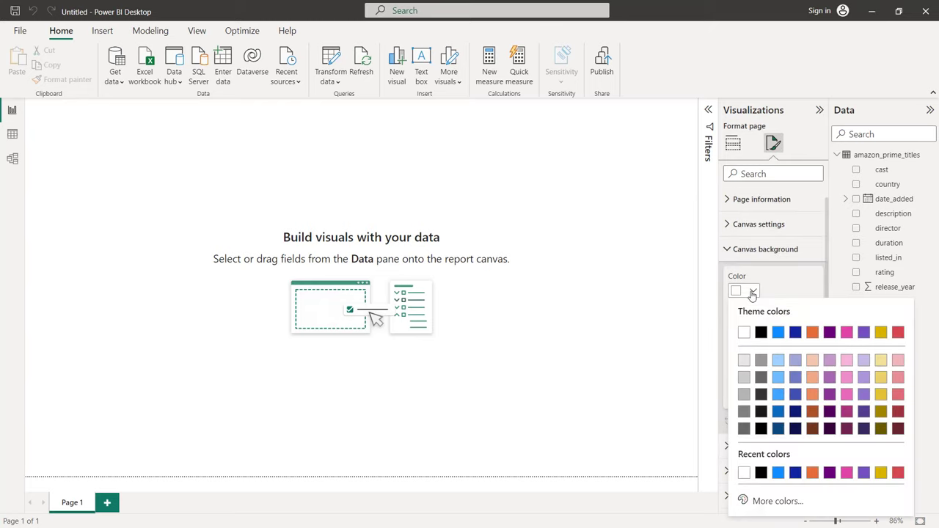
pyautogui.click(773, 501)
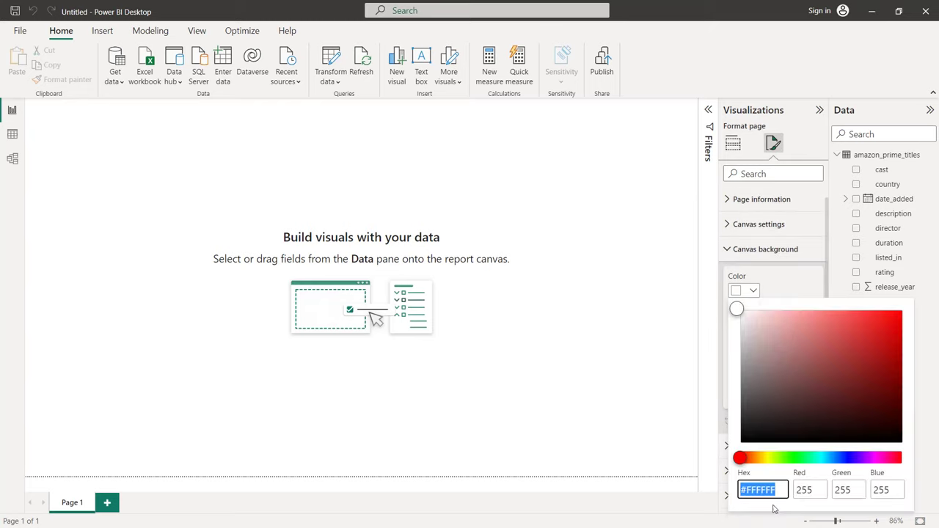
pyautogui.click(775, 489)
pyautogui.press('BackSpace')
pyautogui.press('BackSpace')
pyautogui.press('BackSpace')
pyautogui.press('BackSpace')
pyautogui.press('BackSpace')
pyautogui.press('BackSpace')
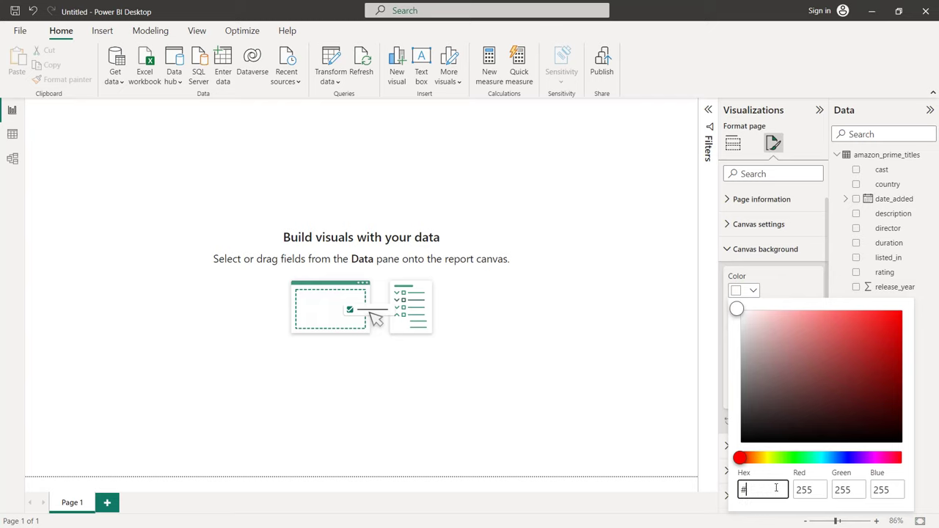
pyautogui.write('19222D')
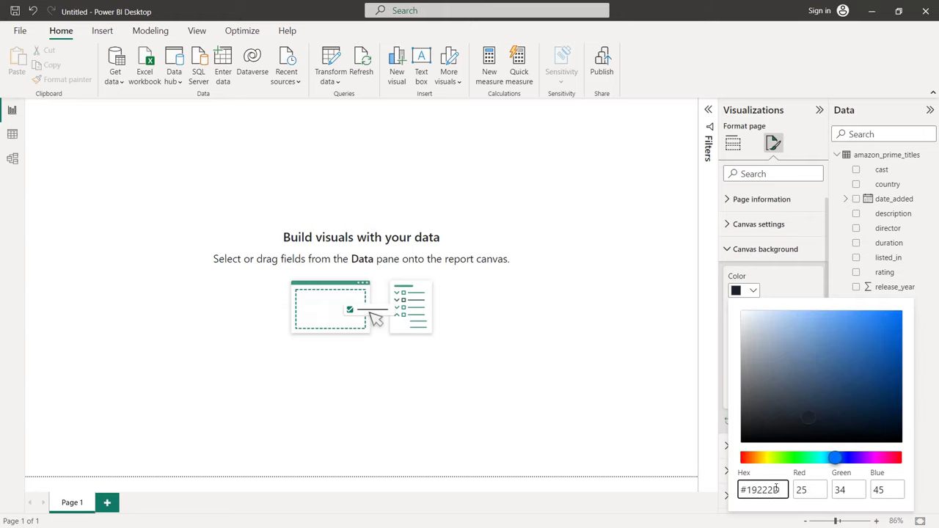
pyautogui.click(798, 290)
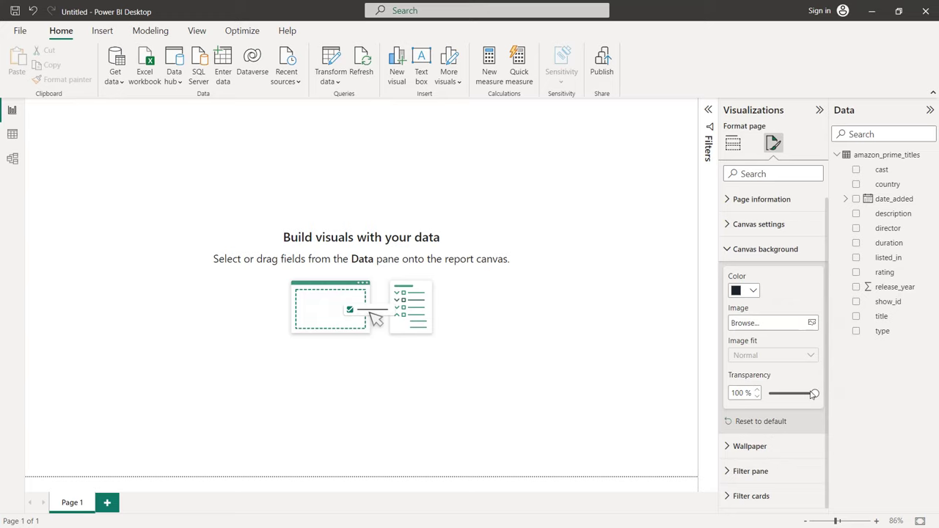
pyautogui.moveTo(814, 393); pyautogui.dragTo(768, 394)
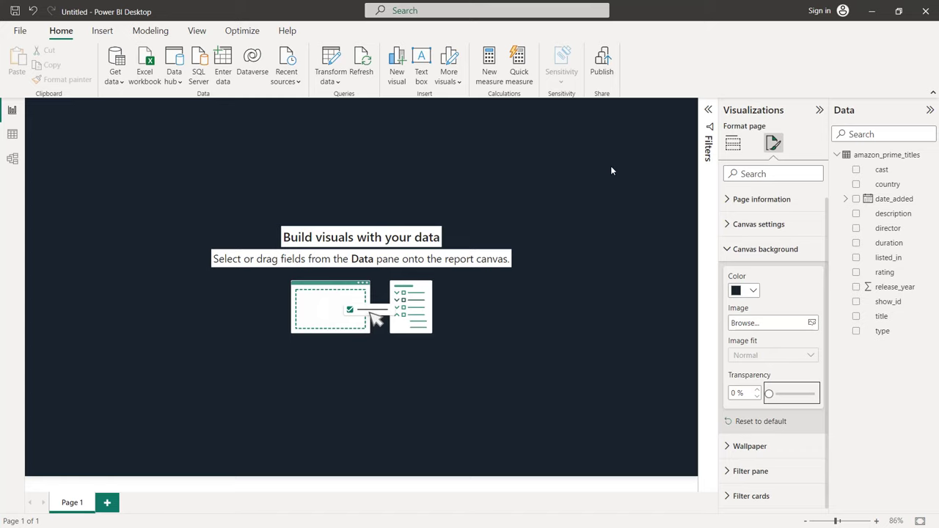
pyautogui.click(732, 143)
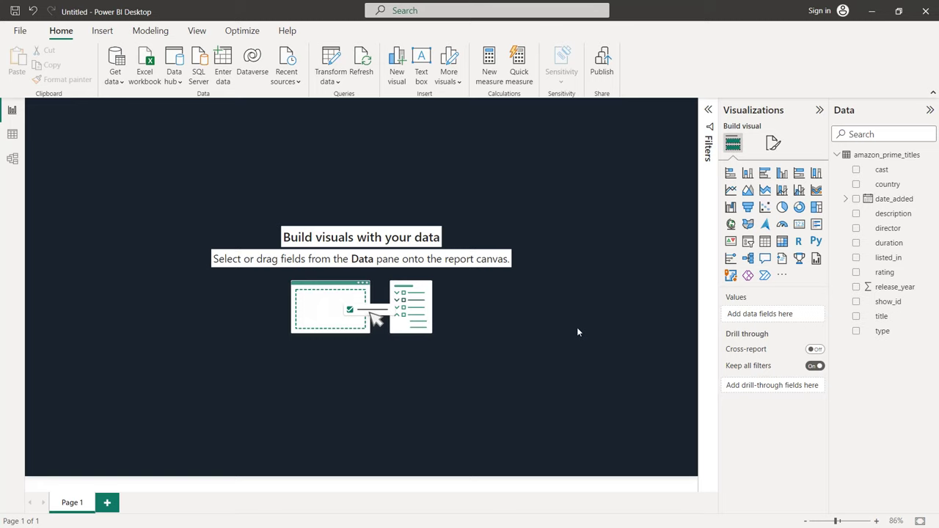
# Add an enlarged filled map of country with Count of show_id as its tooltip
pyautogui.click(747, 225)
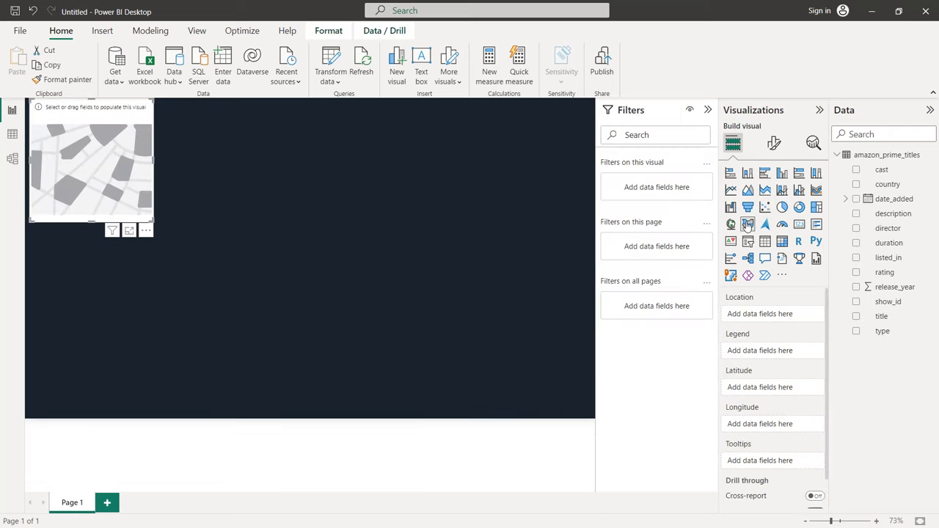
pyautogui.click(856, 184)
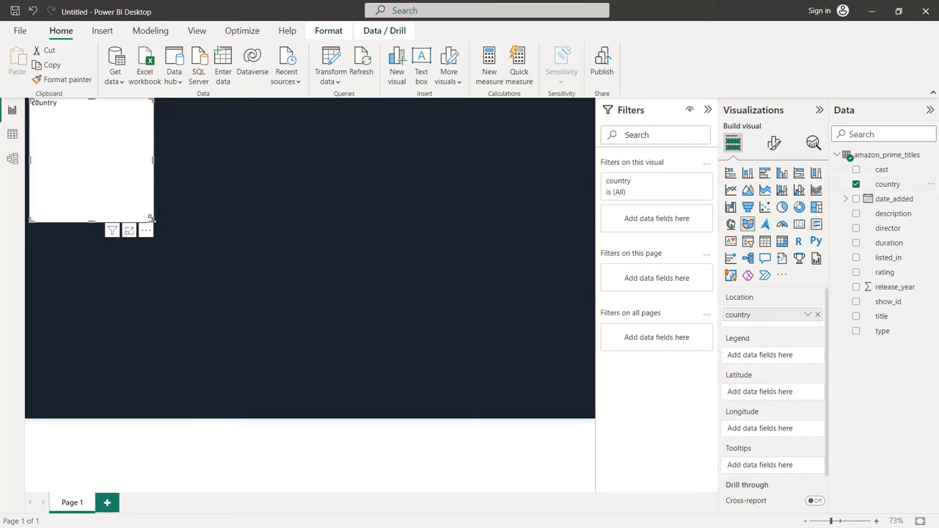
pyautogui.moveTo(159, 223); pyautogui.dragTo(340, 353)
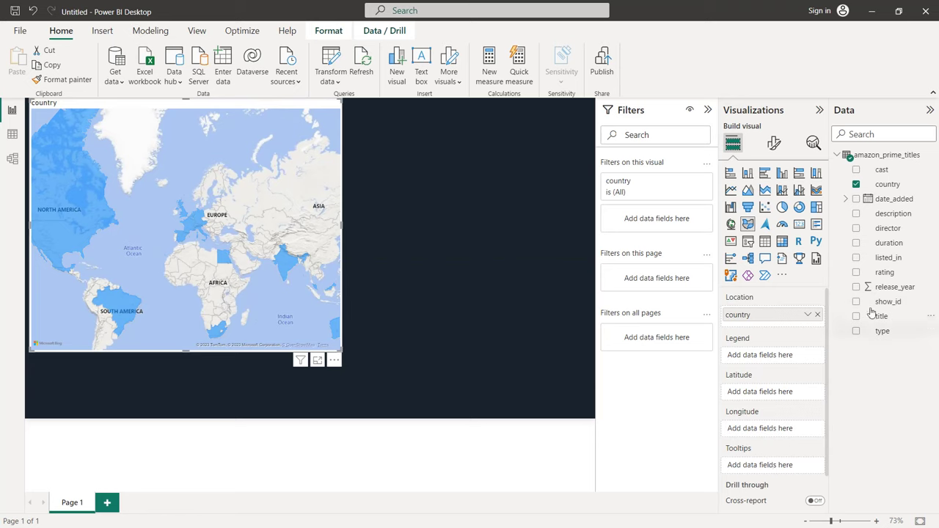
pyautogui.moveTo(871, 317); pyautogui.dragTo(783, 465)
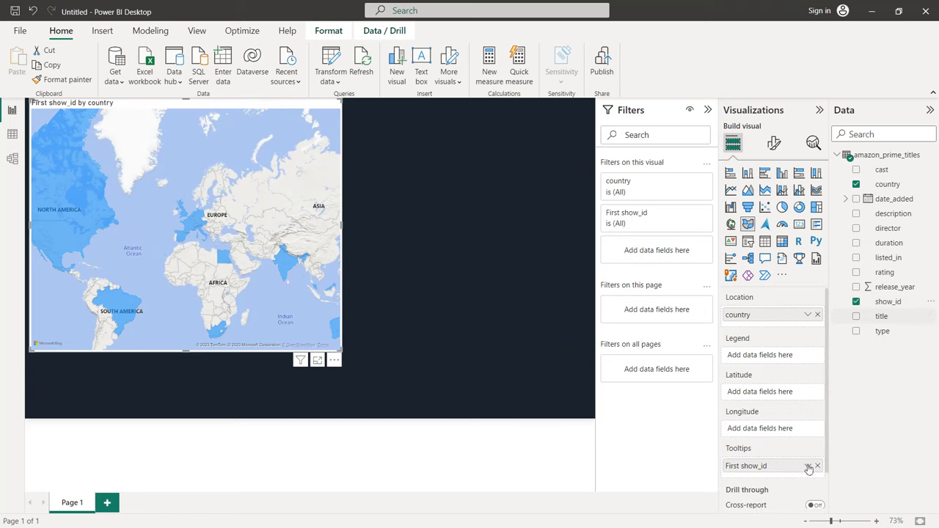
pyautogui.click(808, 467)
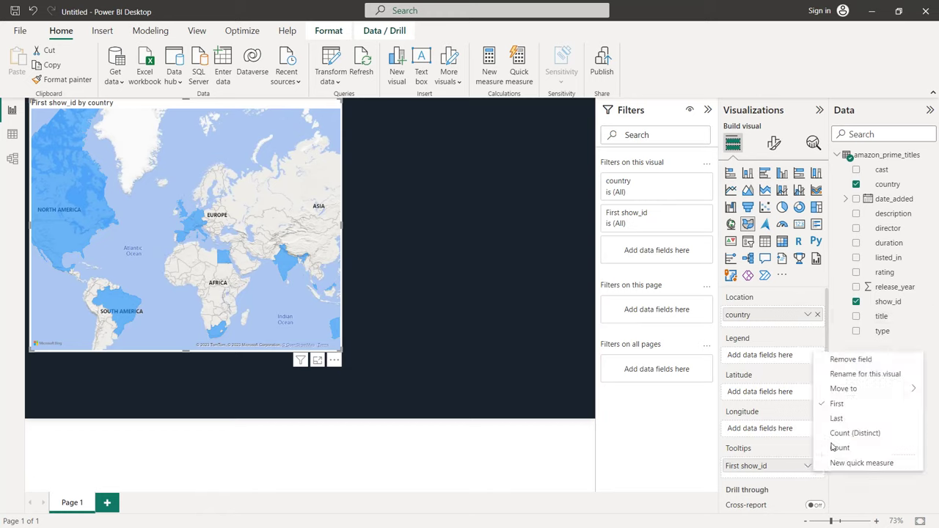
pyautogui.click(839, 434)
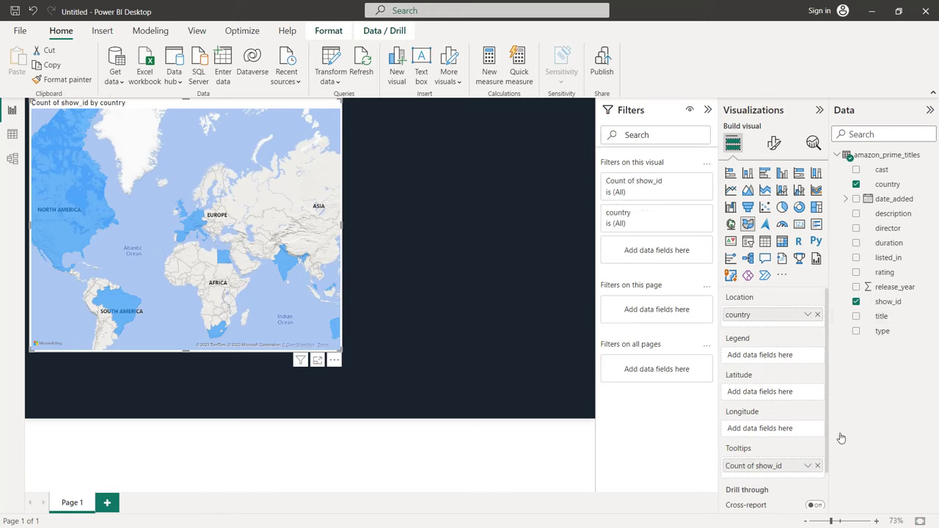
# Exclude the blank country value in the map's country filter
pyautogui.click(690, 214)
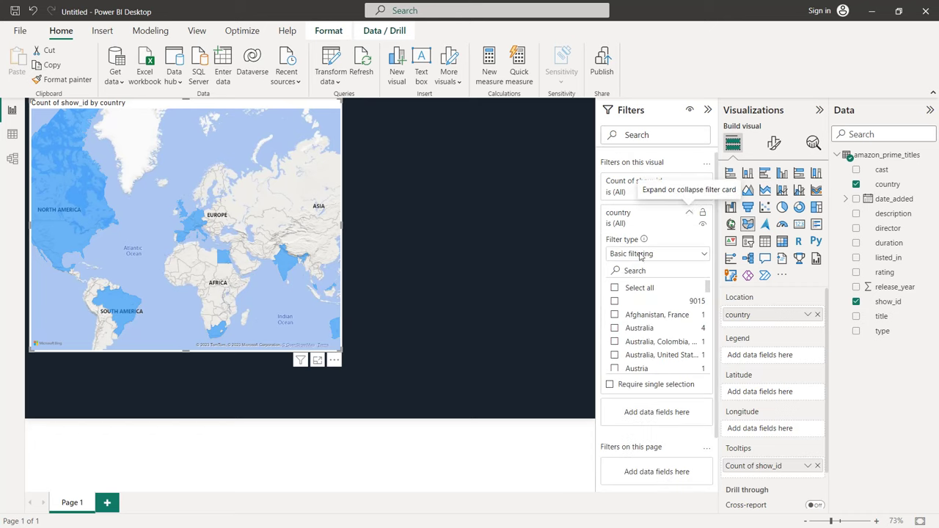
pyautogui.click(615, 302)
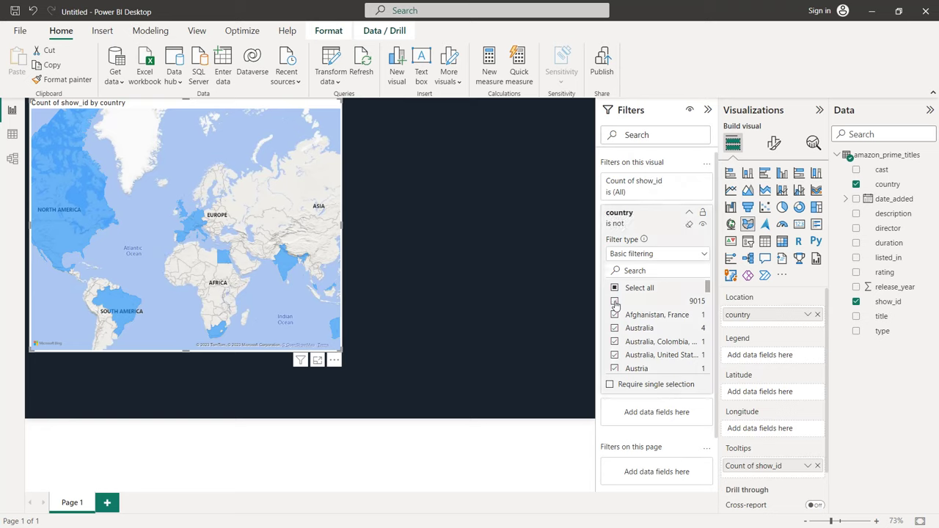
pyautogui.click(774, 144)
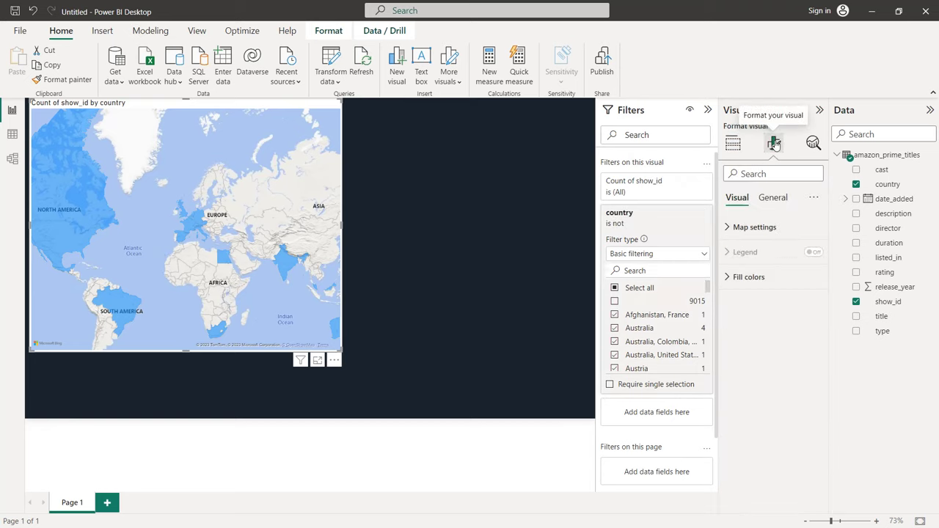
# Change the filled map's style from Road to Dark in Map settings
pyautogui.click(755, 228)
pyautogui.click(757, 289)
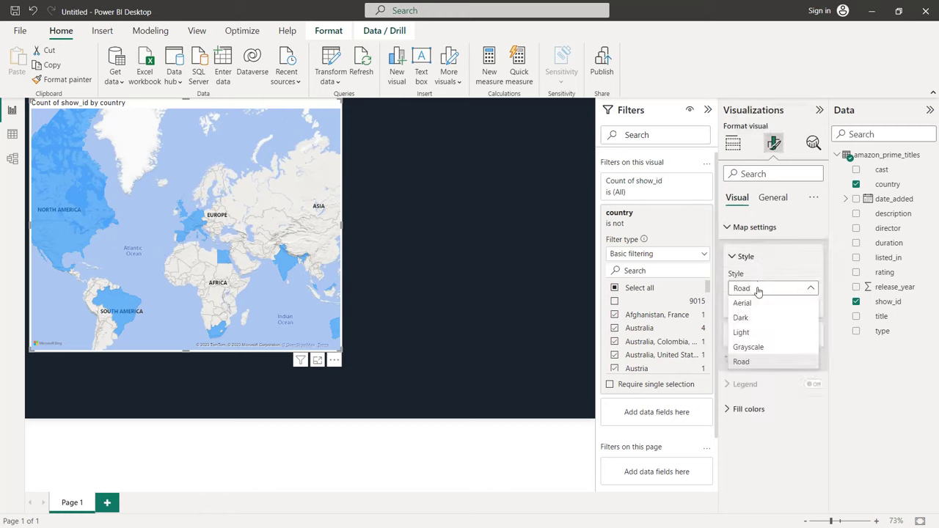
pyautogui.click(759, 321)
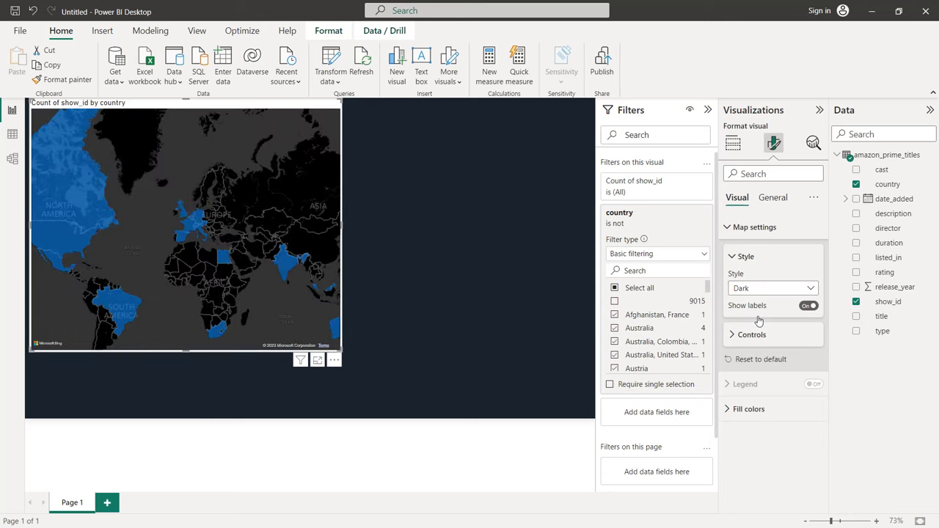
pyautogui.click(743, 407)
pyautogui.scroll(-1, 743, 407)
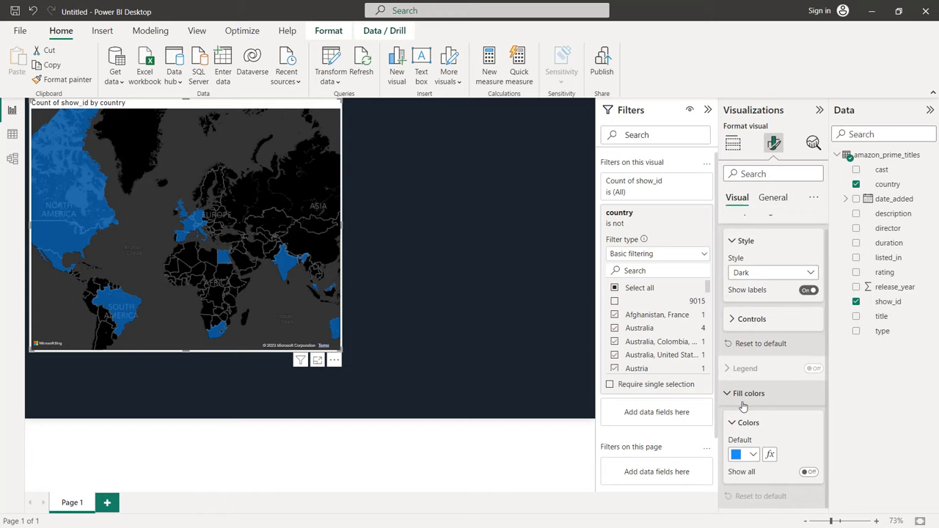
# Make the fill colour a gradient based on show_id summarized as Count (Distinct)
pyautogui.click(769, 455)
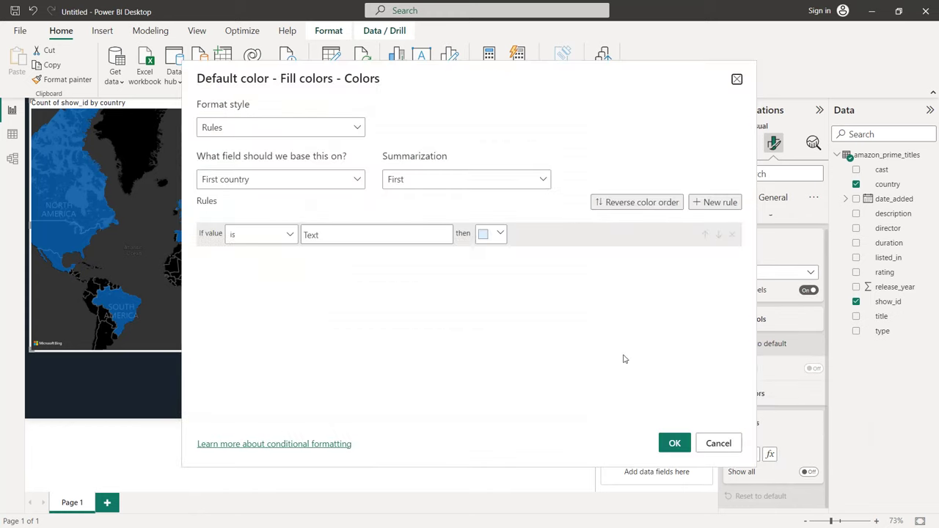
pyautogui.click(348, 133)
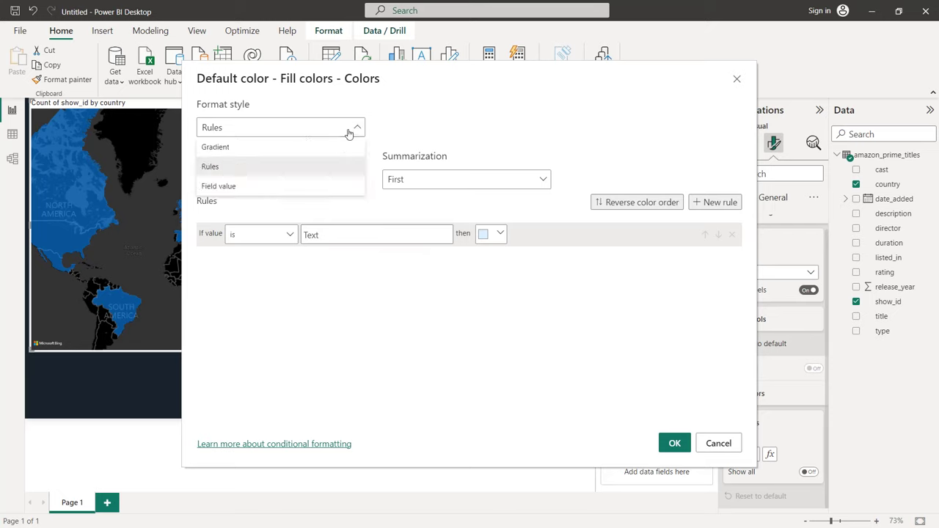
pyautogui.click(286, 147)
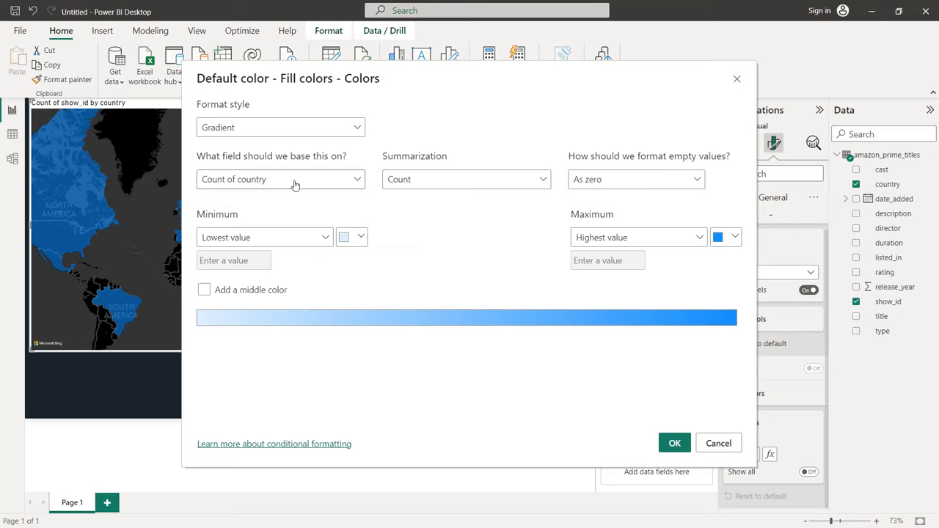
pyautogui.click(294, 185)
pyautogui.click(210, 225)
pyautogui.click(246, 370)
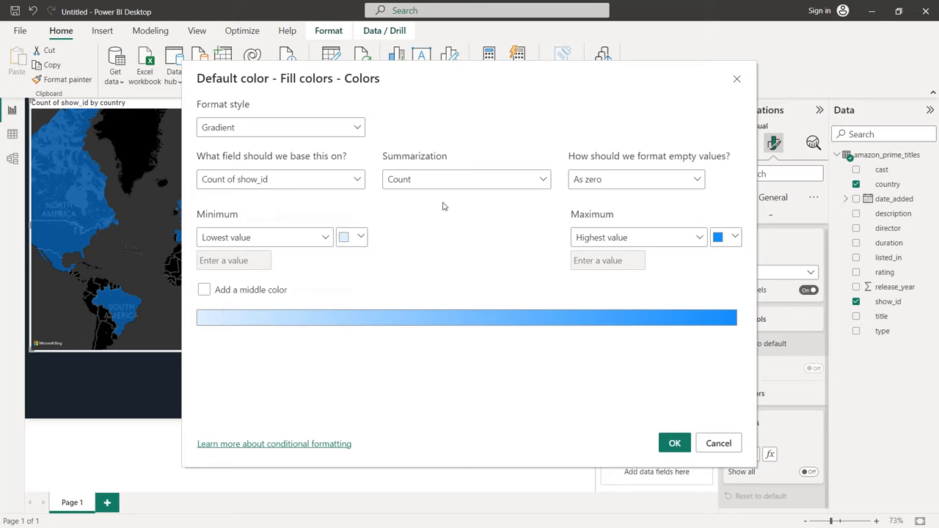
pyautogui.click(447, 179)
pyautogui.click(448, 200)
# Set the gradient's maximum colour to #00A8E1 and apply the formatting
pyautogui.click(731, 237)
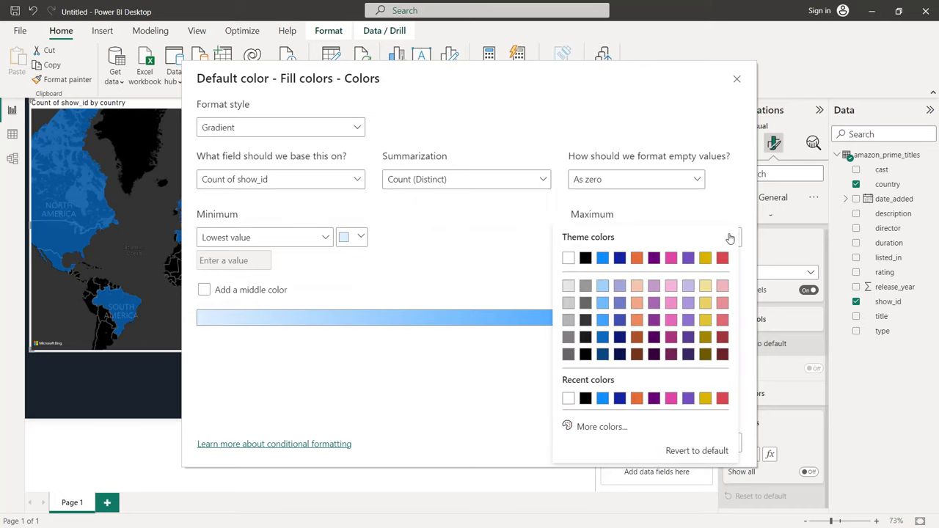
pyautogui.click(609, 429)
pyautogui.press('End')
pyautogui.press('BackSpace')
pyautogui.press('BackSpace')
pyautogui.press('BackSpace')
pyautogui.press('BackSpace')
pyautogui.press('BackSpace')
pyautogui.press('BackSpace')
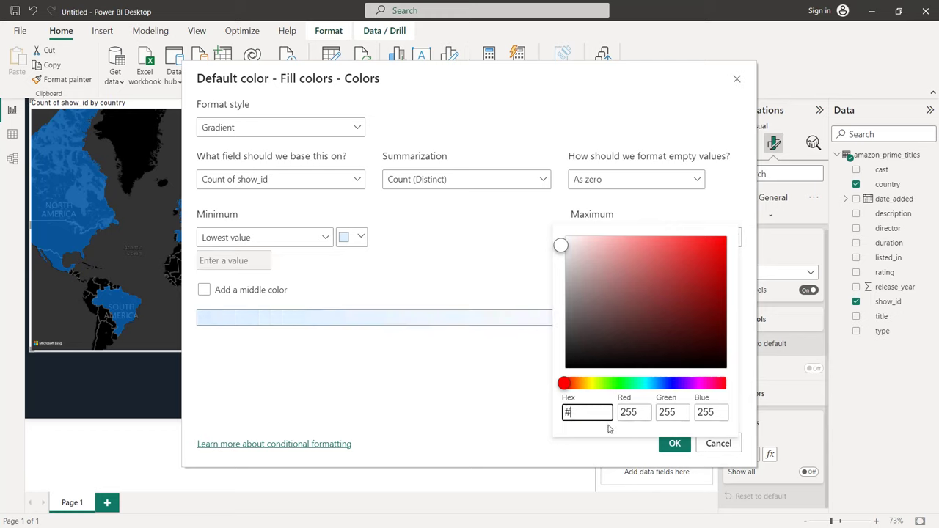
pyautogui.write('00a8e1')
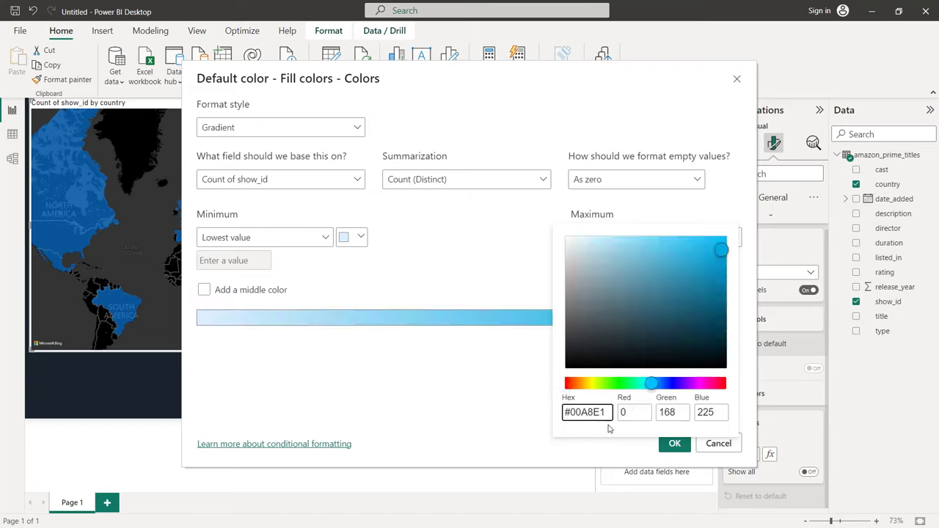
pyautogui.click(682, 454)
pyautogui.click(672, 444)
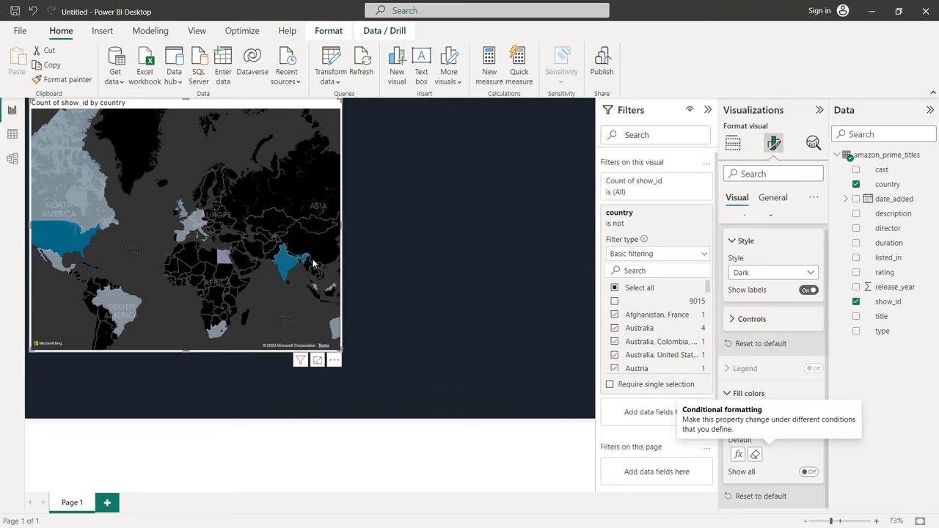
# Check the country tooltips, then shrink the map into a smaller top-left visual
pyautogui.moveTo(60, 251)
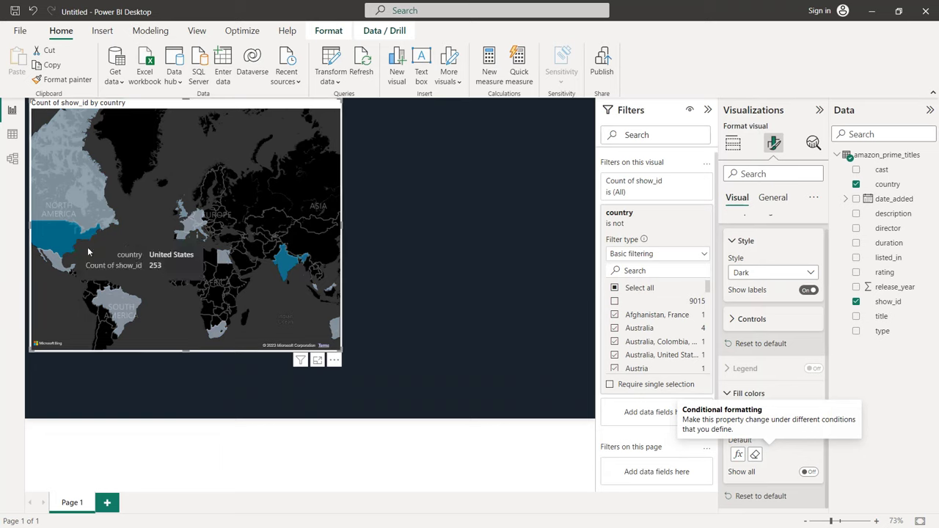
pyautogui.moveTo(286, 266)
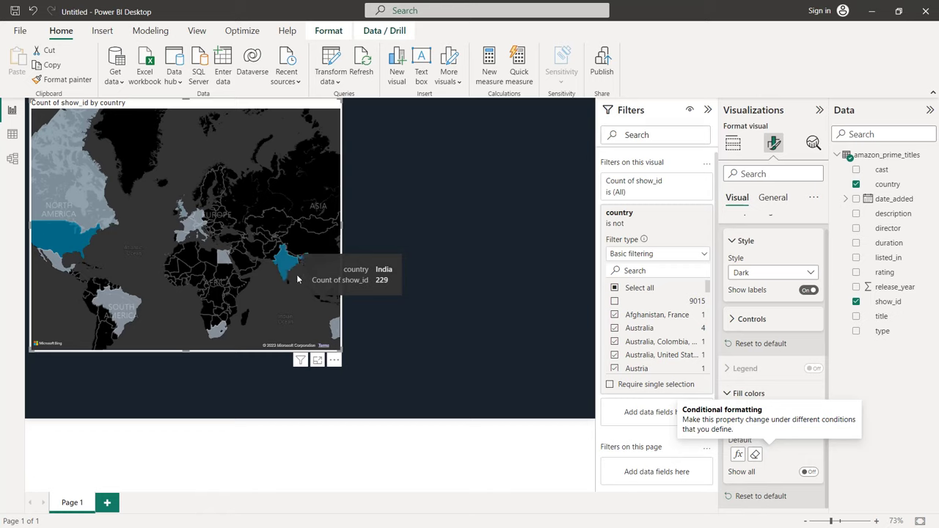
pyautogui.moveTo(340, 351); pyautogui.dragTo(248, 281)
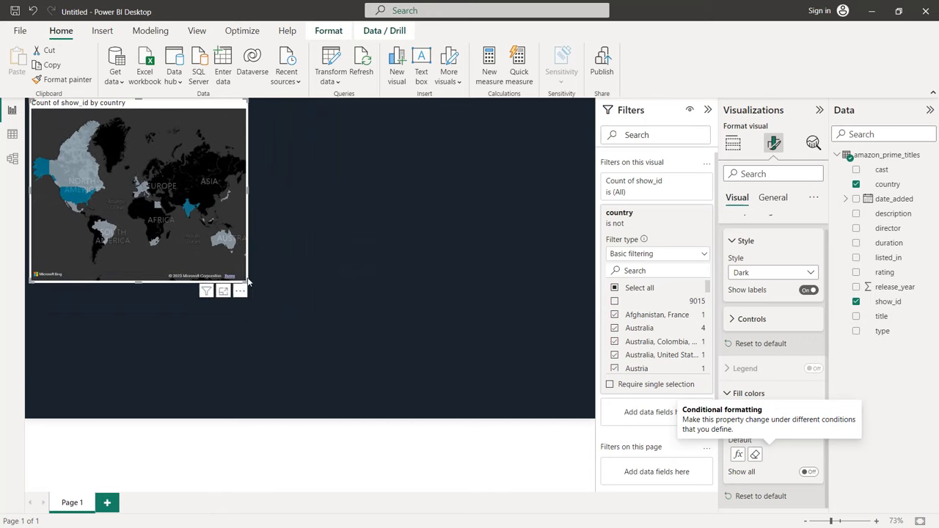
# Give the map visual a #19222D background colour
pyautogui.click(772, 198)
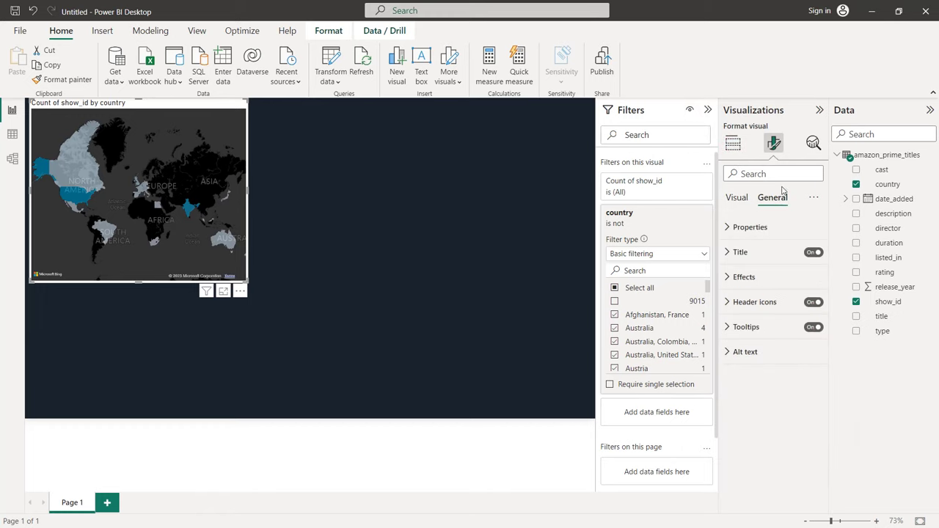
pyautogui.click(756, 276)
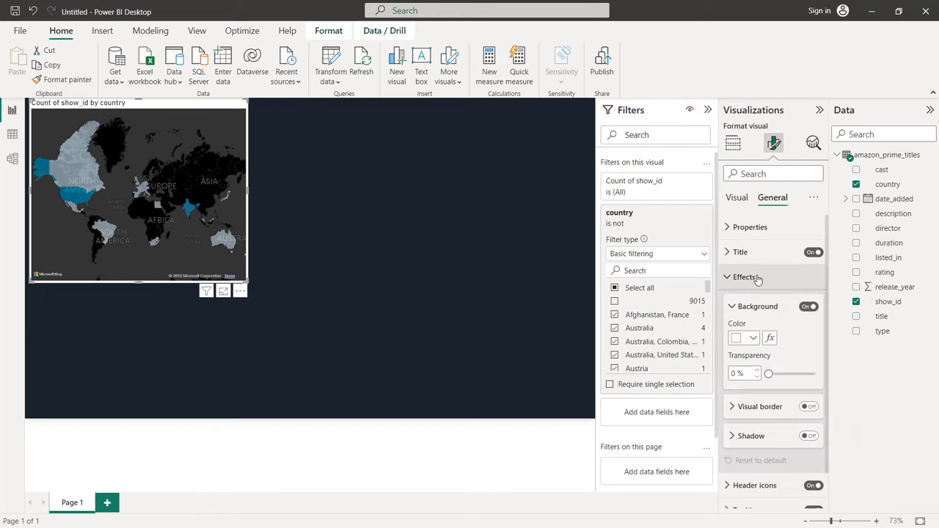
pyautogui.click(752, 338)
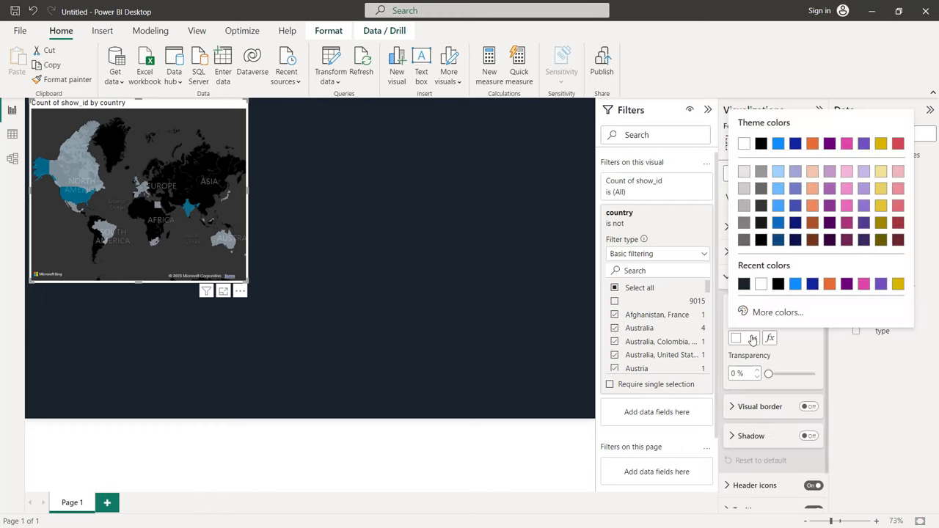
pyautogui.click(744, 284)
# Turn on a white visual border with 20 px rounded corners
pyautogui.click(808, 406)
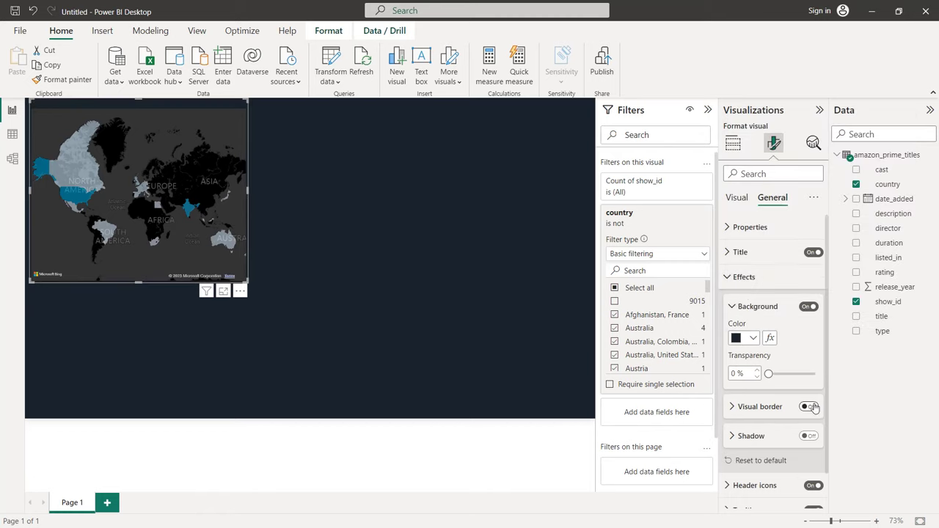
pyautogui.click(771, 408)
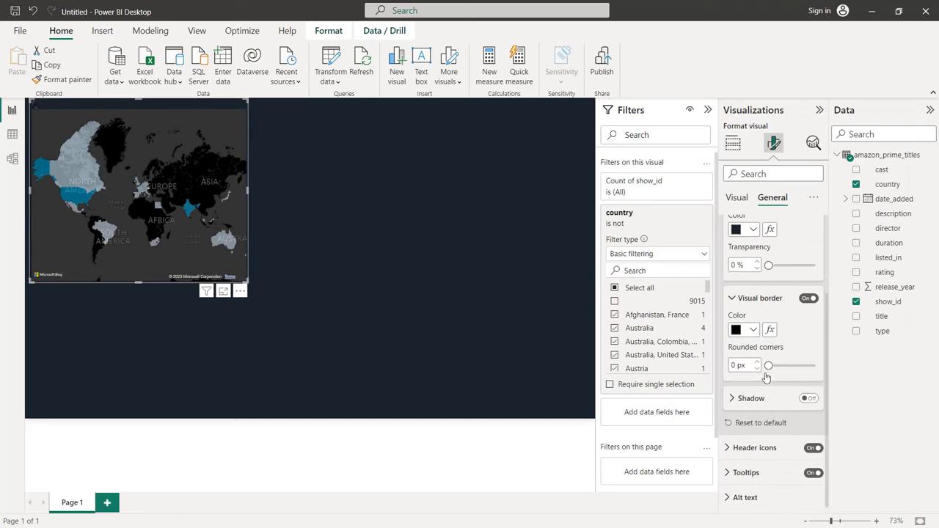
pyautogui.click(753, 329)
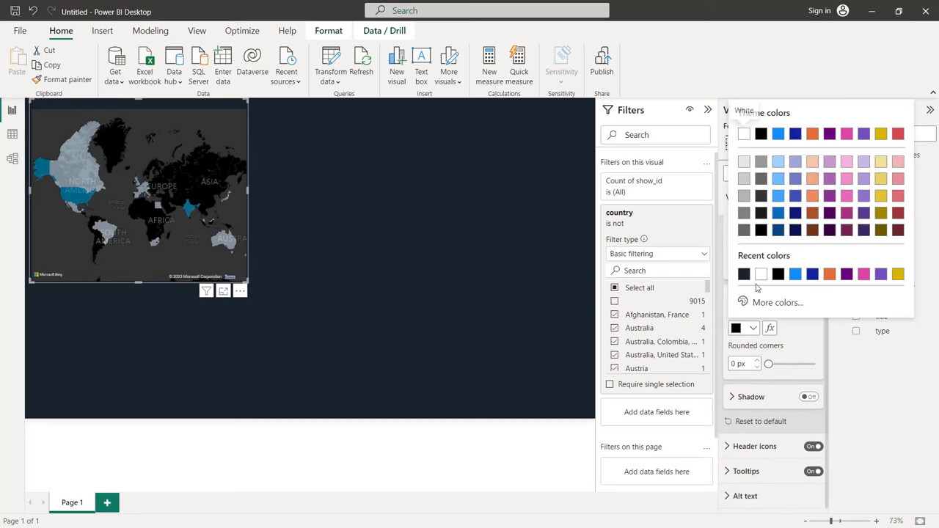
pyautogui.click(763, 276)
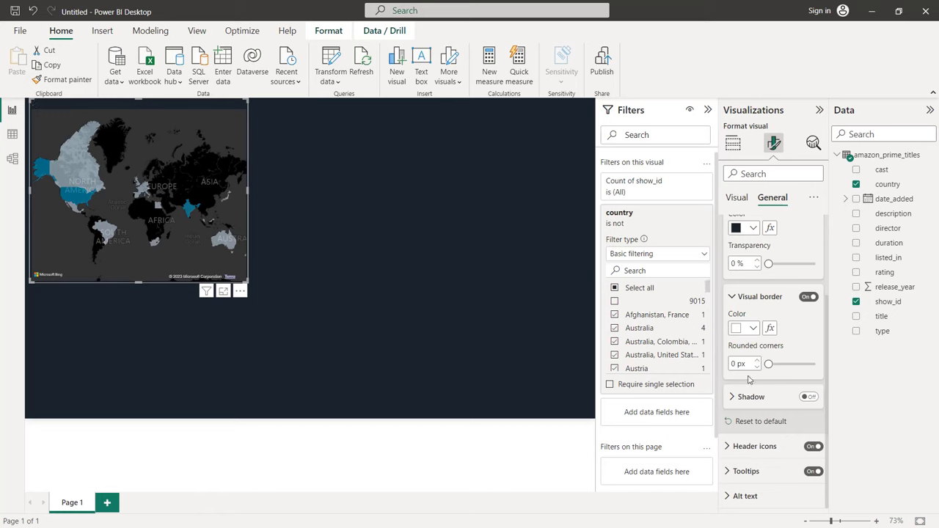
pyautogui.write('20')
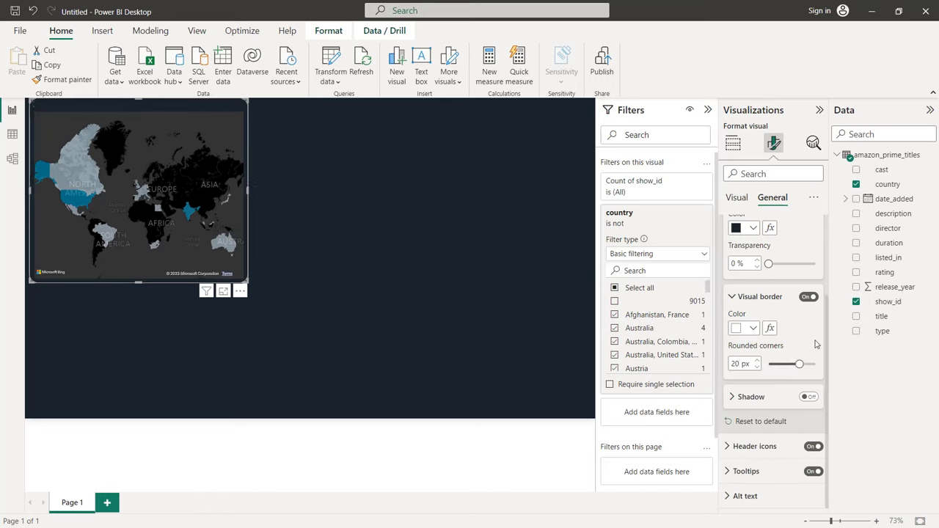
# Retitle the map 'Total shows by country' in larger, white, centred text
pyautogui.scroll(3, 807, 343)
pyautogui.click(779, 254)
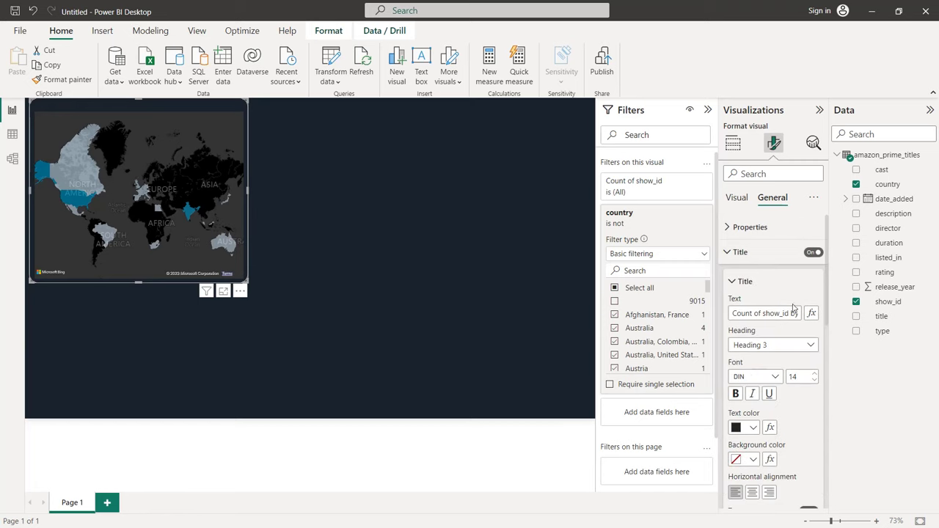
pyautogui.click(813, 373)
pyautogui.click(813, 373)
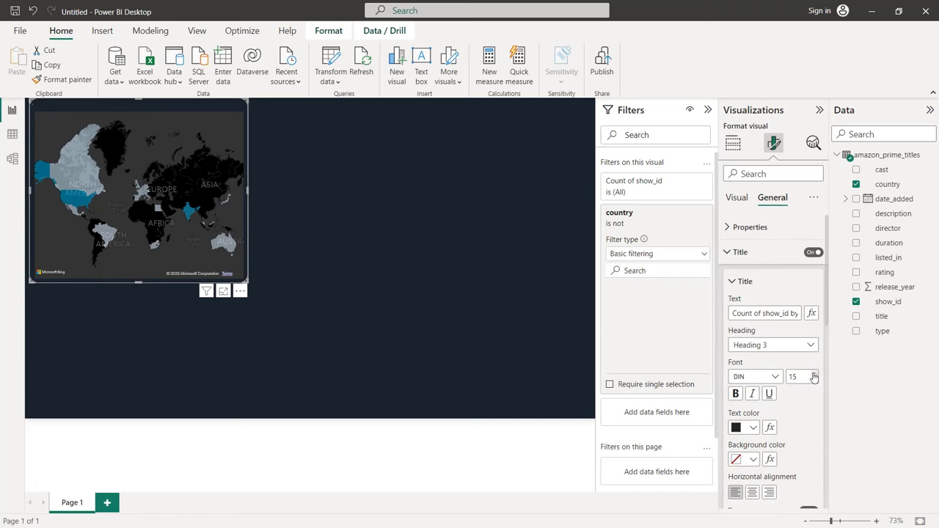
pyautogui.click(752, 430)
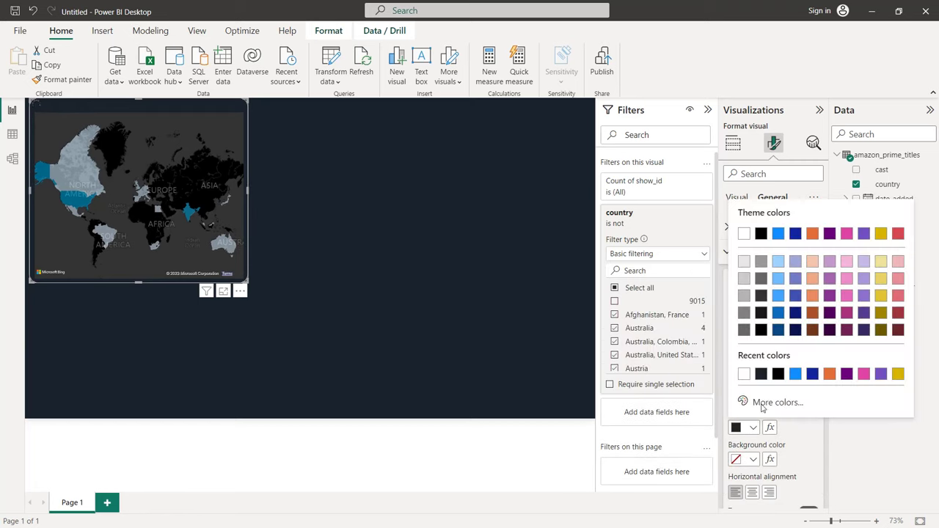
pyautogui.click(752, 428)
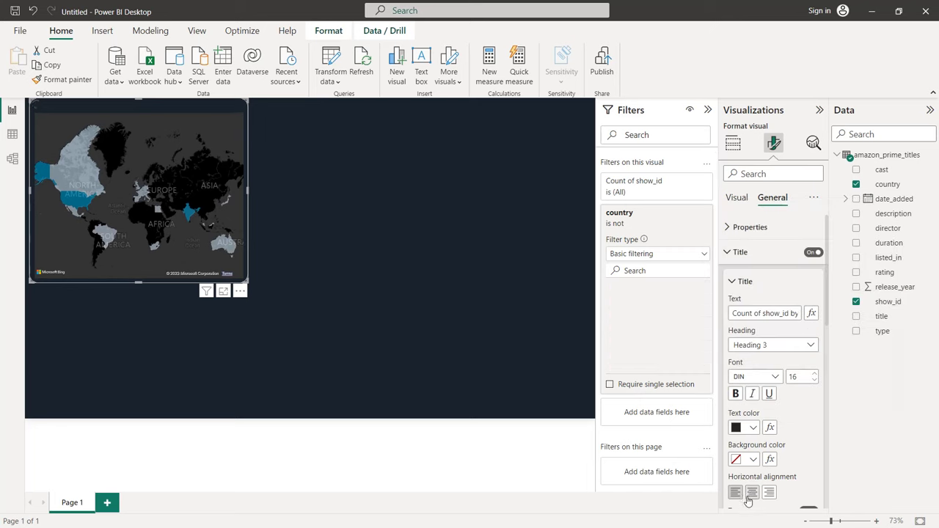
pyautogui.click(751, 493)
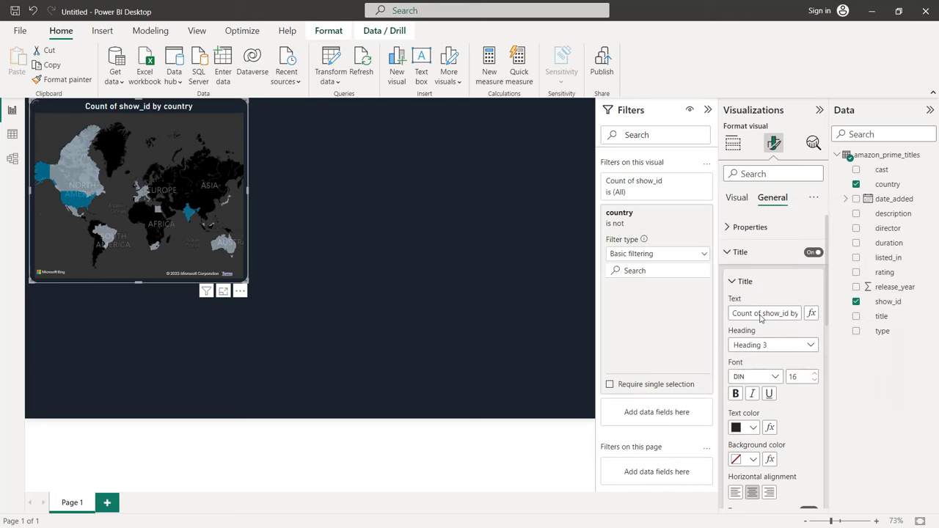
pyautogui.click(761, 316)
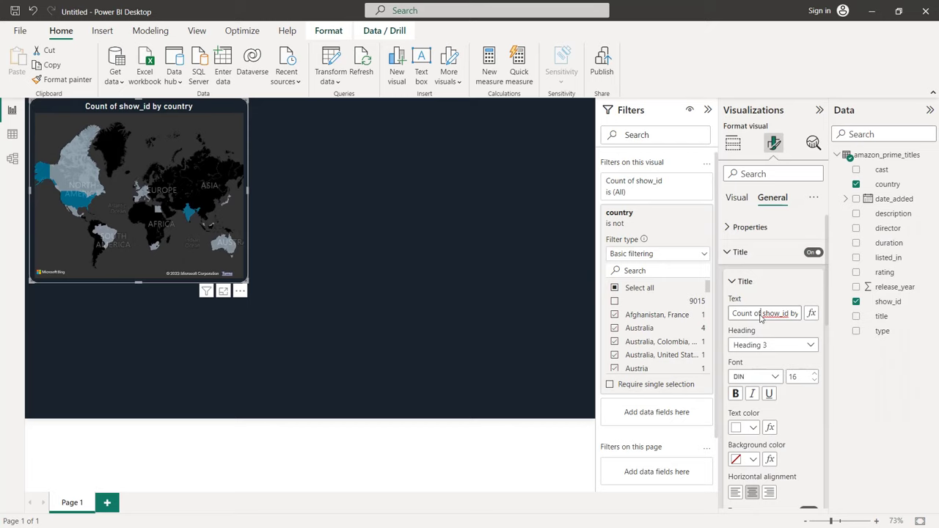
pyautogui.hotkey('ctrl', 'a')
pyautogui.write('Total')
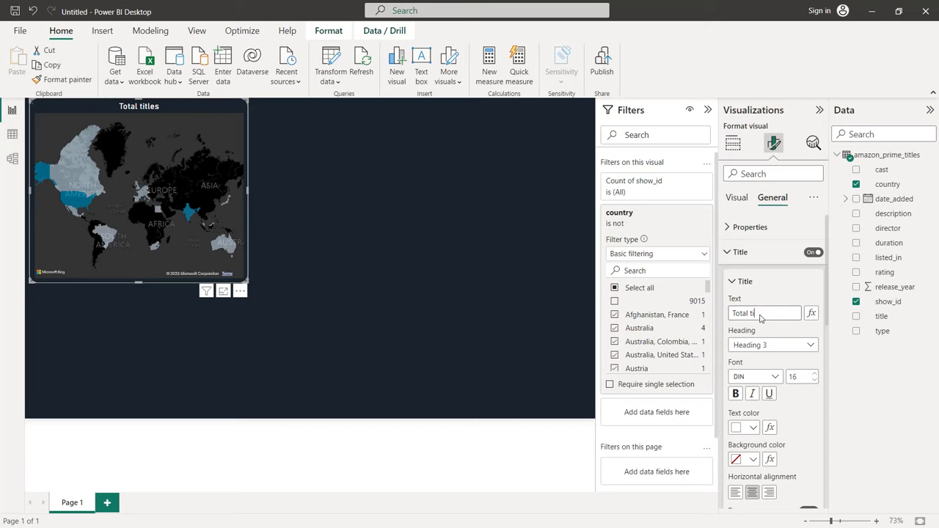
pyautogui.write('shows by country')
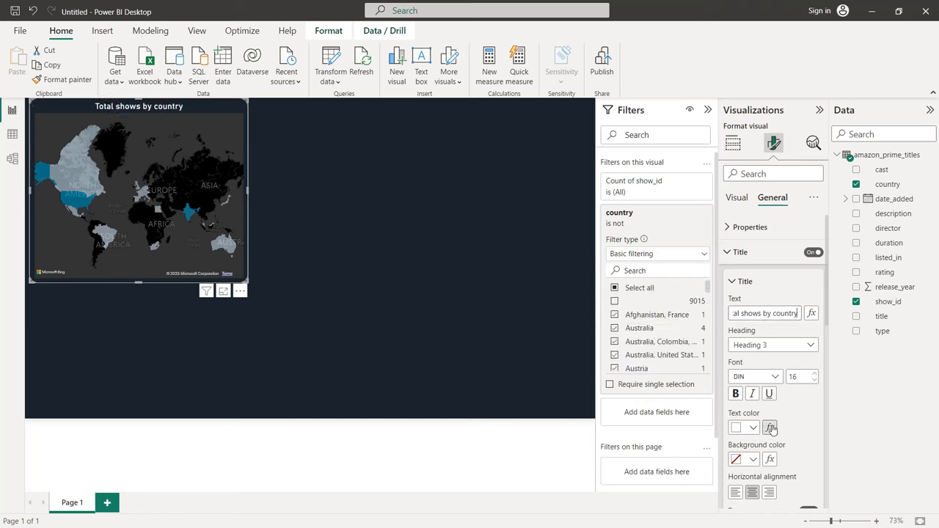
# Add a white divider beneath the title and collapse the Filters pane
pyautogui.scroll(-5, 803, 403)
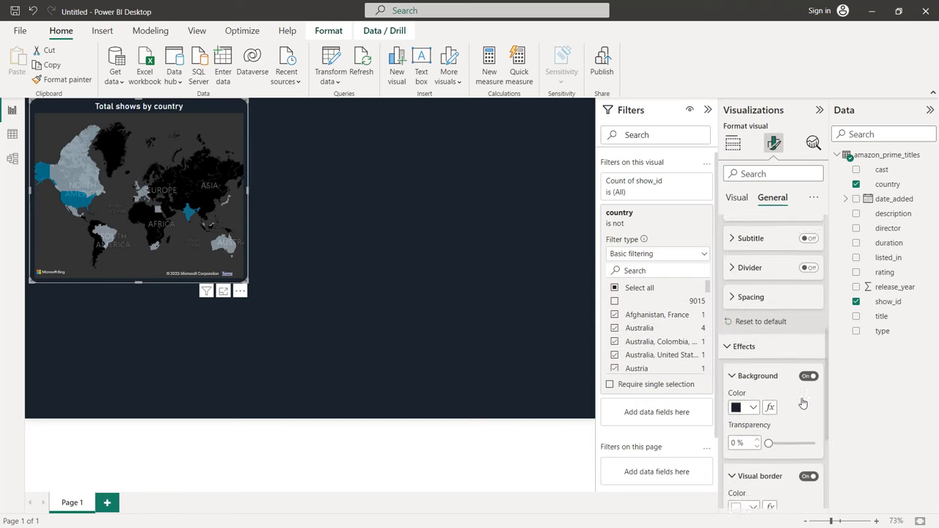
pyautogui.click(807, 261)
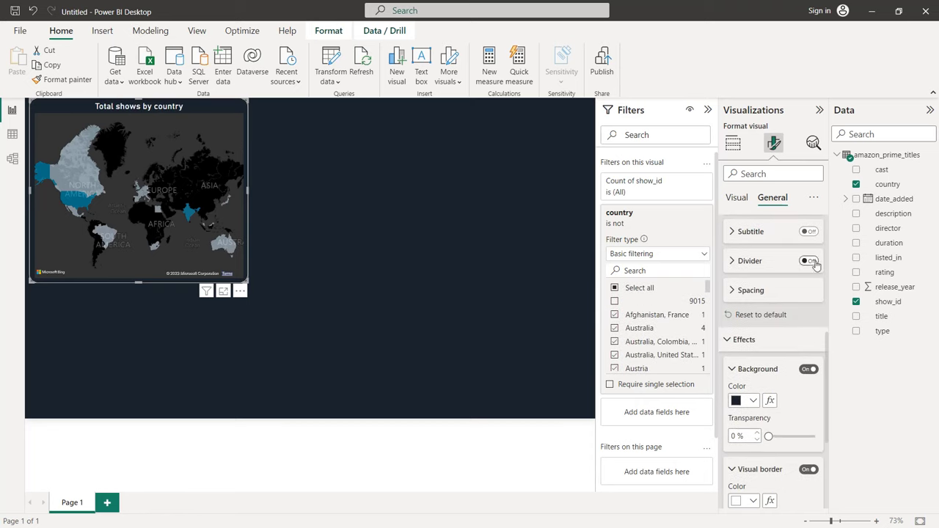
pyautogui.click(777, 266)
pyautogui.click(755, 293)
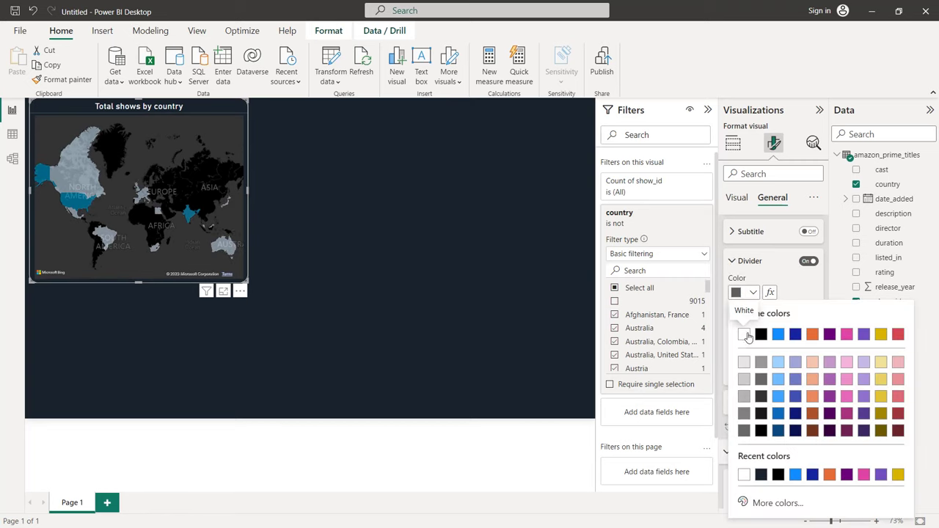
pyautogui.click(744, 335)
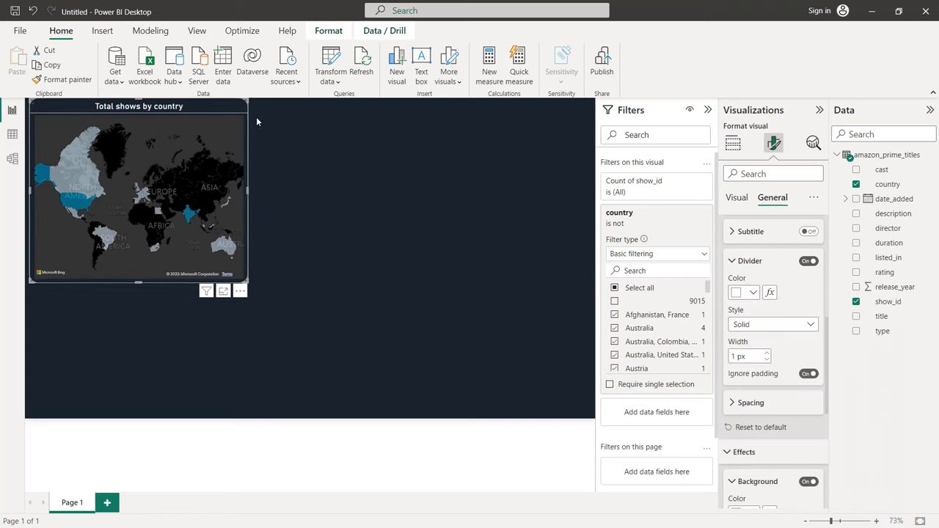
pyautogui.click(708, 110)
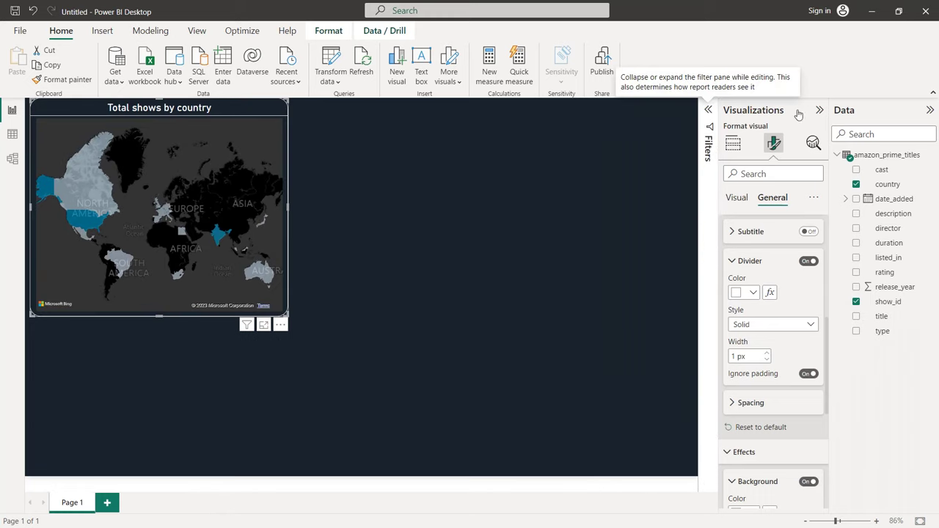
# Hide the Format and Data panes, then move the map lower and make it slightly smaller
pyautogui.click(820, 110)
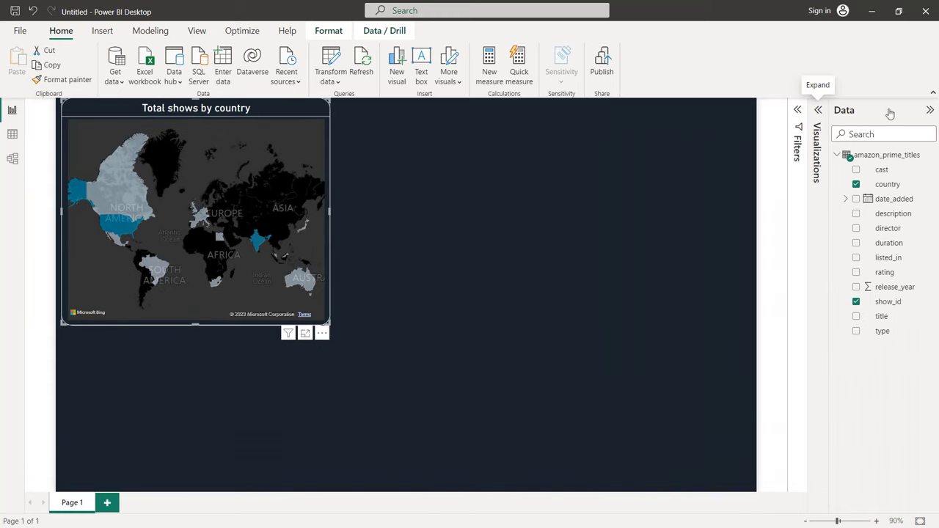
pyautogui.click(929, 111)
pyautogui.moveTo(369, 313); pyautogui.dragTo(371, 256)
pyautogui.moveTo(266, 145); pyautogui.dragTo(261, 197)
pyautogui.moveTo(370, 342); pyautogui.dragTo(369, 338)
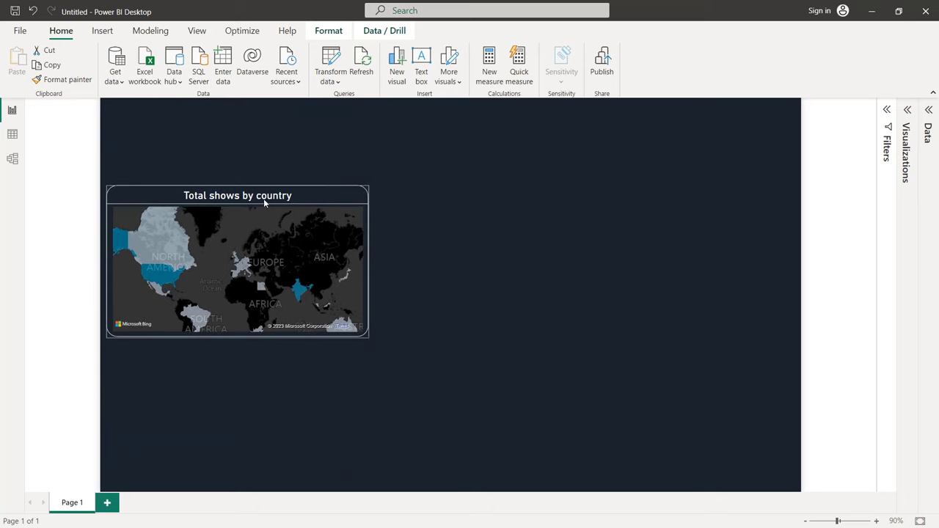
pyautogui.click(462, 203)
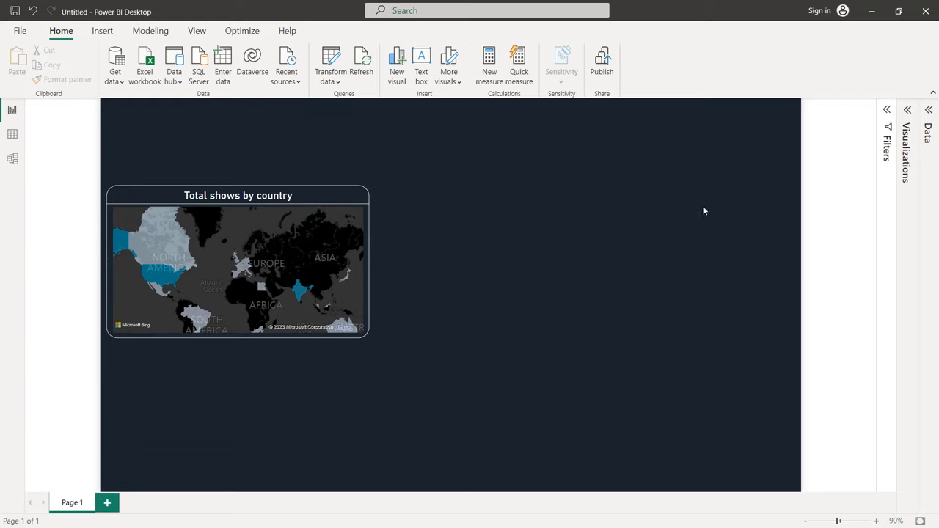
pyautogui.click(907, 111)
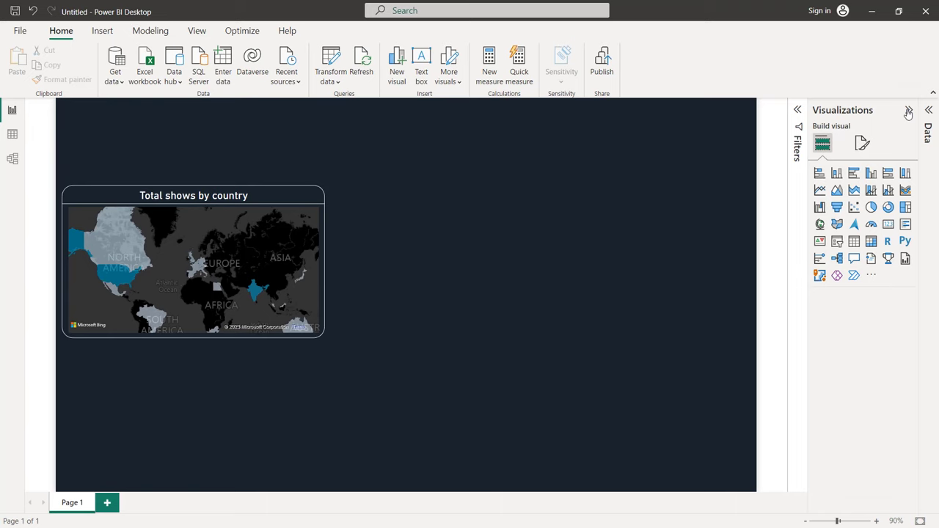
# Add a donut chart with type as legend, filtered to Movie and TV Show
pyautogui.click(889, 208)
pyautogui.click(928, 110)
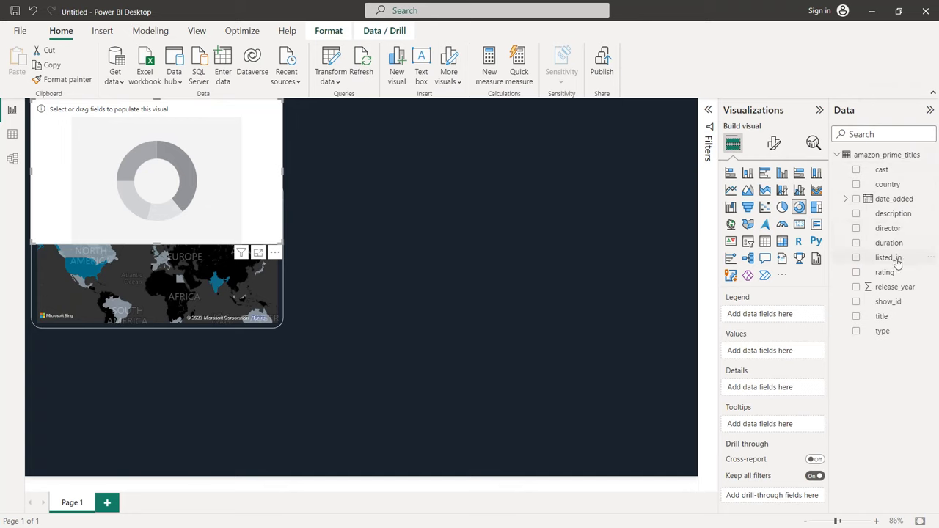
pyautogui.click(857, 333)
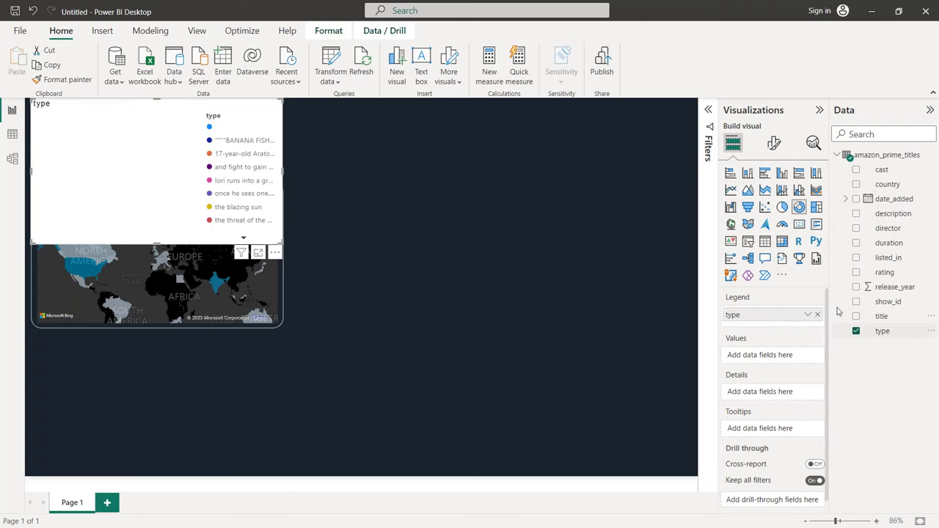
pyautogui.click(707, 117)
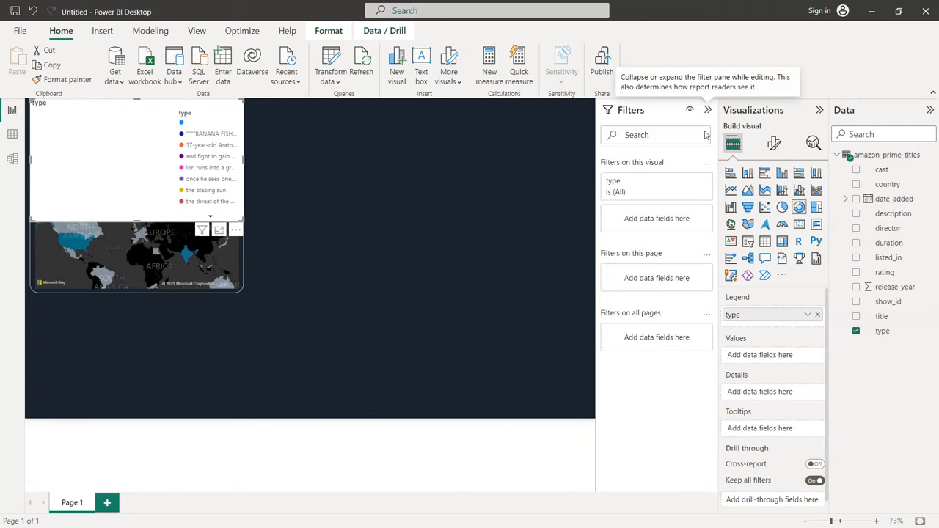
pyautogui.click(693, 187)
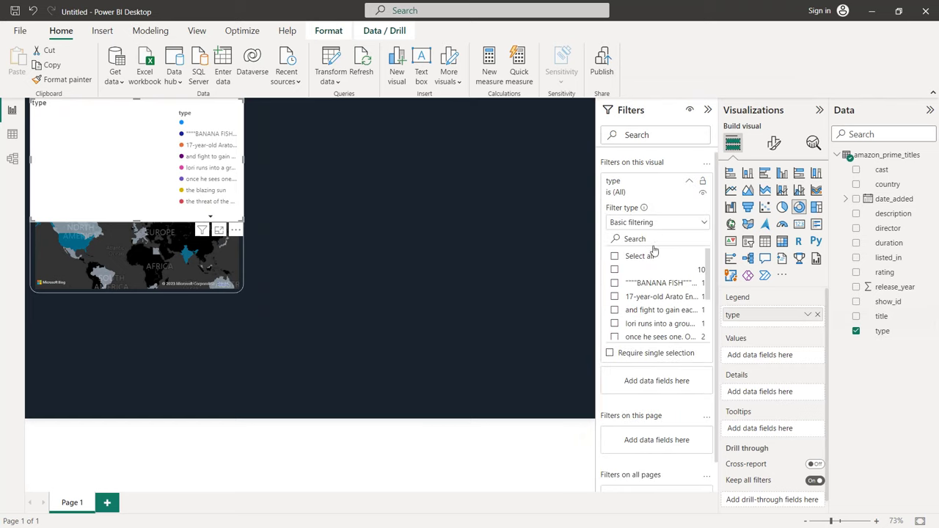
pyautogui.scroll(-3, 618, 293)
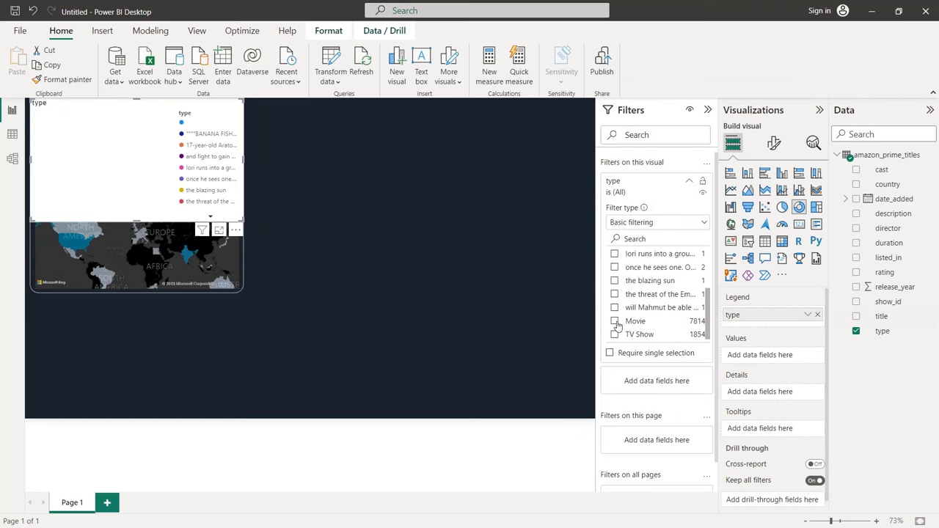
pyautogui.click(615, 322)
pyautogui.click(614, 334)
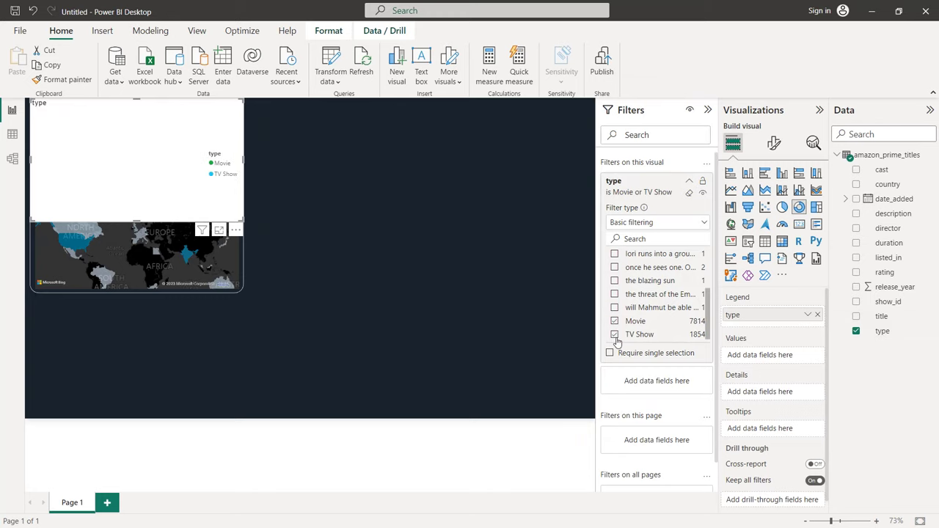
pyautogui.click(708, 110)
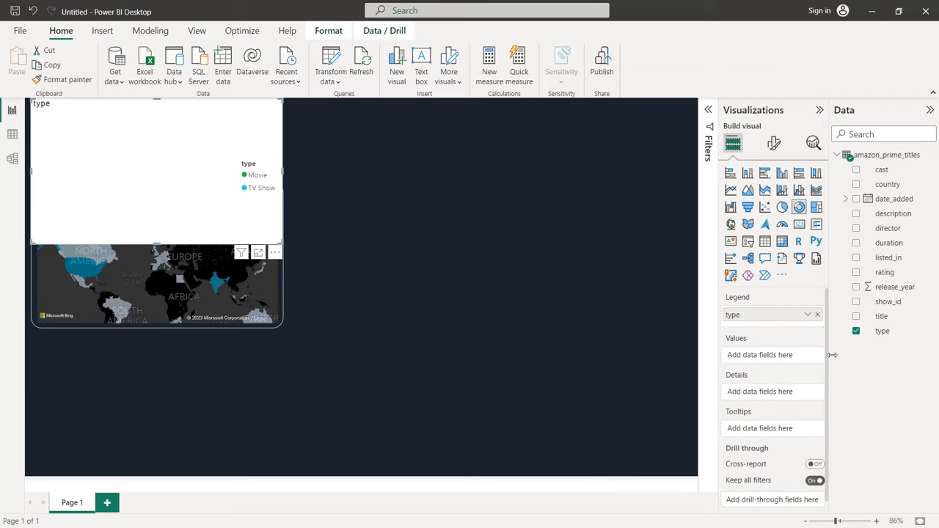
# Put Count of show_id in the donut's values and move it right of the map
pyautogui.moveTo(897, 301); pyautogui.dragTo(797, 356)
pyautogui.click(807, 356)
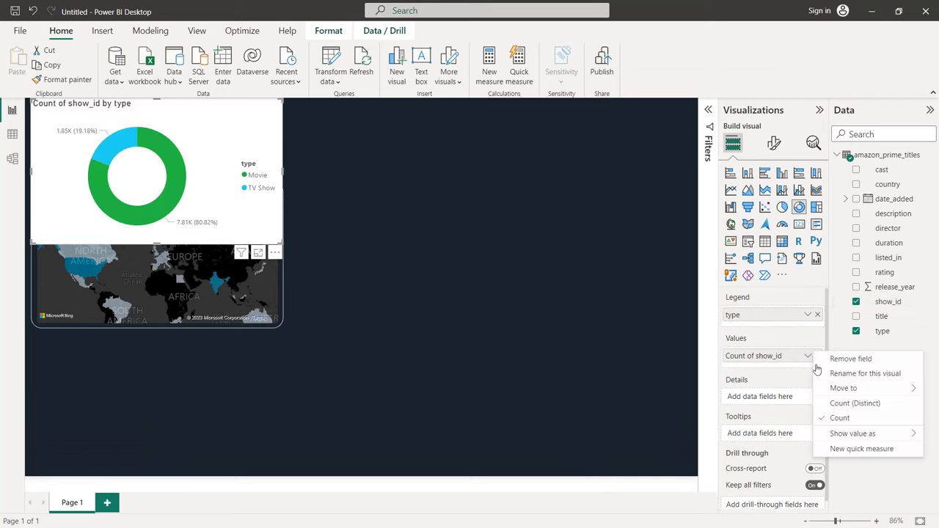
pyautogui.click(848, 404)
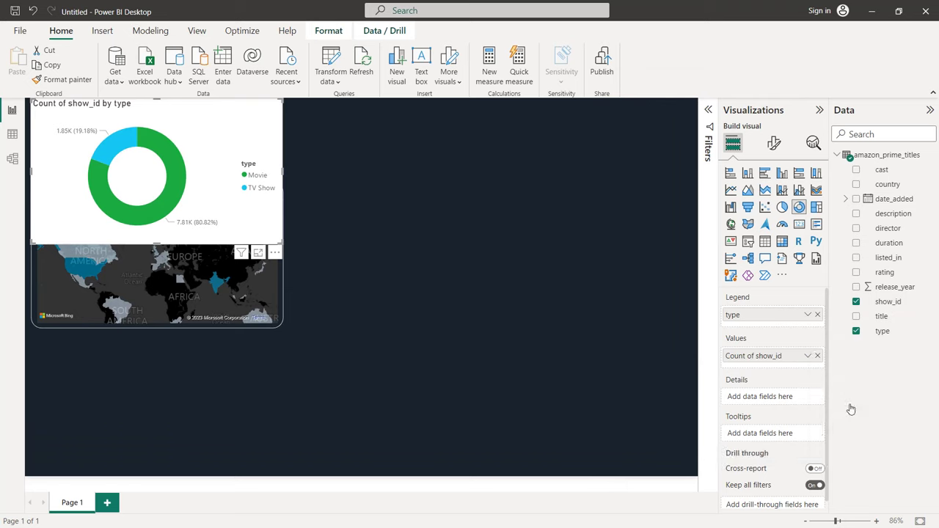
pyautogui.moveTo(179, 117); pyautogui.dragTo(462, 200)
# Retitle the donut chart 'Movies and TV shows' in 16-point white, centre-aligned text
pyautogui.click(774, 143)
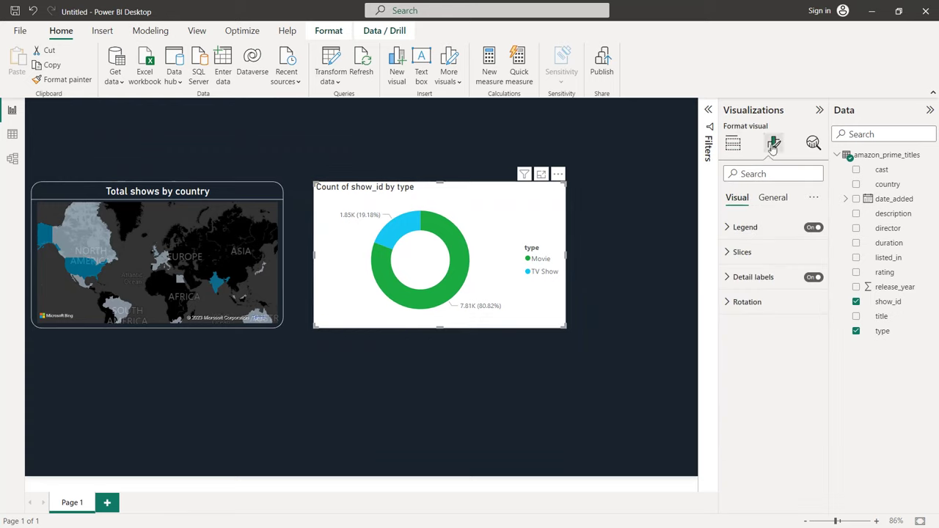
pyautogui.click(768, 197)
pyautogui.click(746, 254)
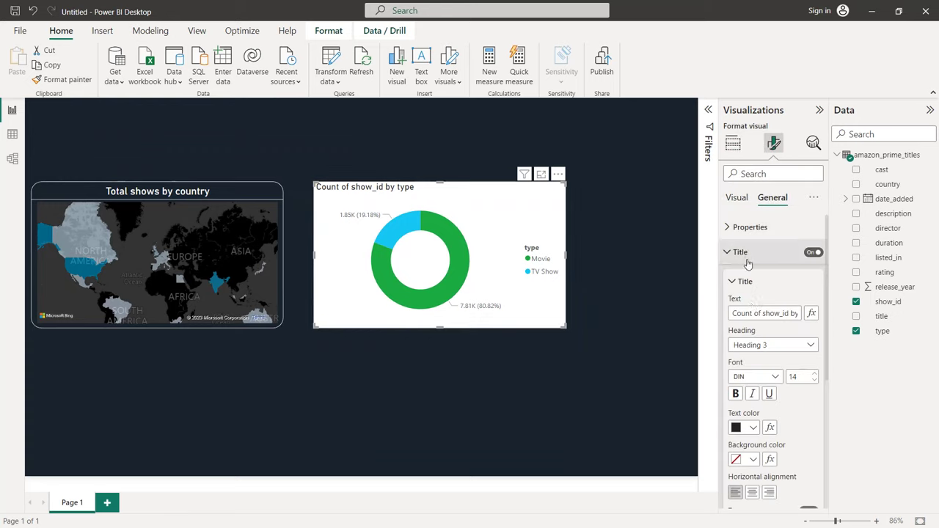
pyautogui.tripleClick(752, 313)
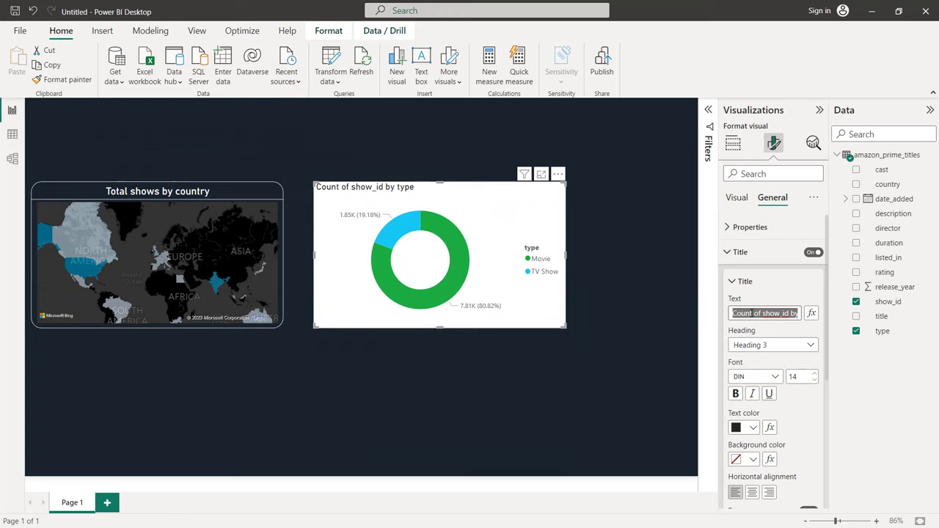
pyautogui.write('Movies and')
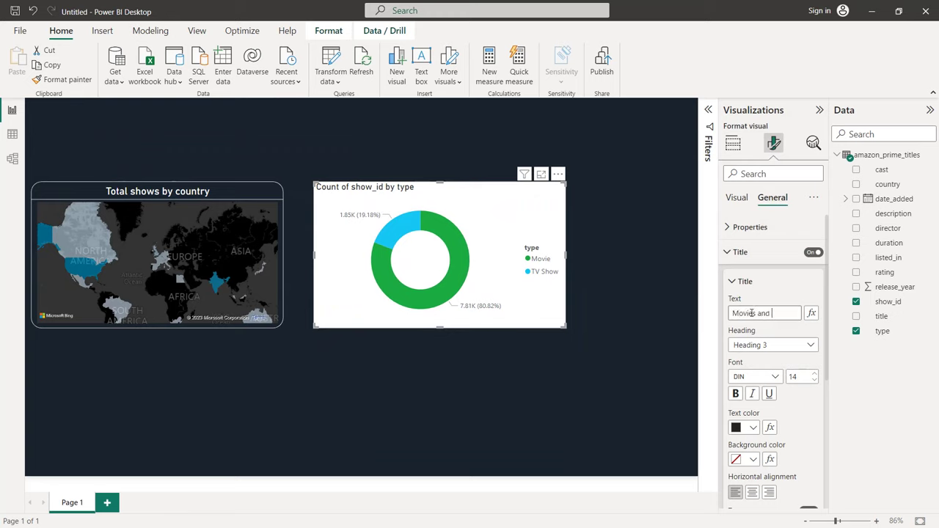
pyautogui.write(' TV shows')
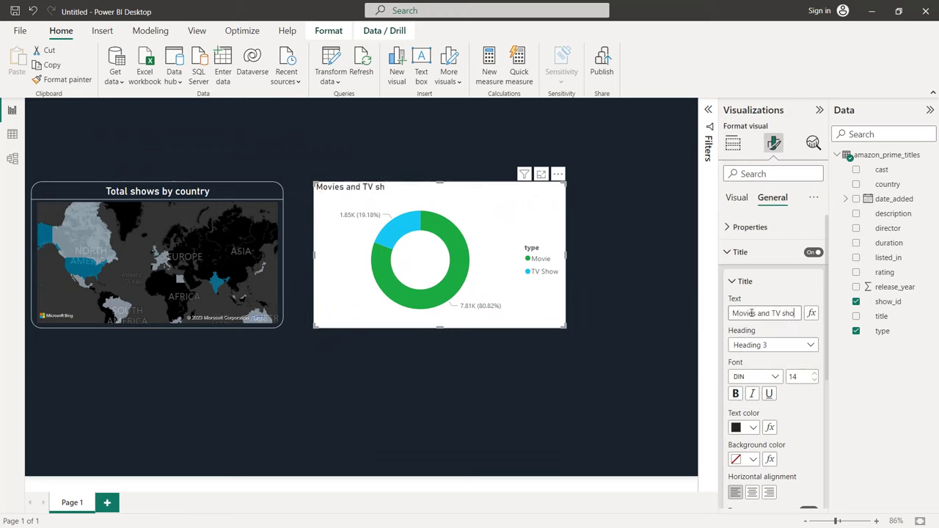
pyautogui.click(812, 374)
pyautogui.click(813, 375)
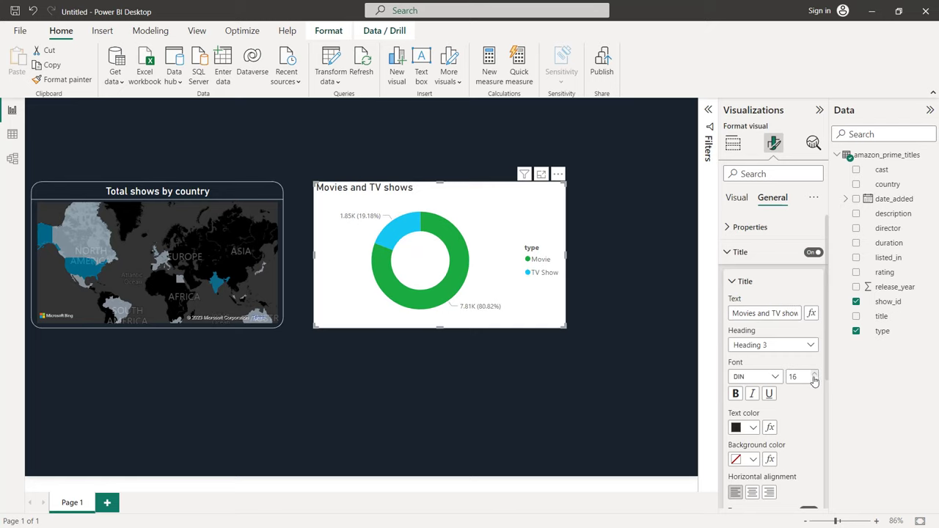
pyautogui.click(755, 429)
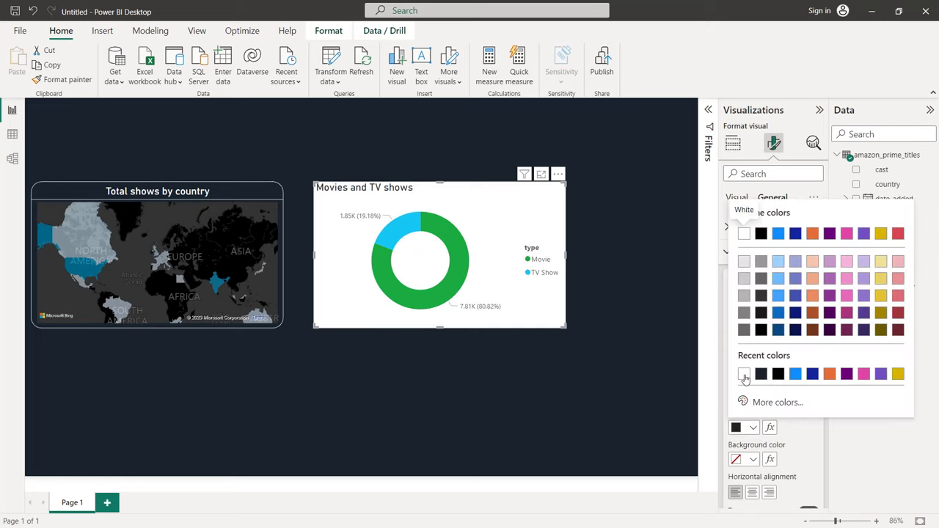
pyautogui.click(745, 377)
pyautogui.click(750, 493)
# Add a white divider line beneath the donut chart's title
pyautogui.scroll(-3, 765, 433)
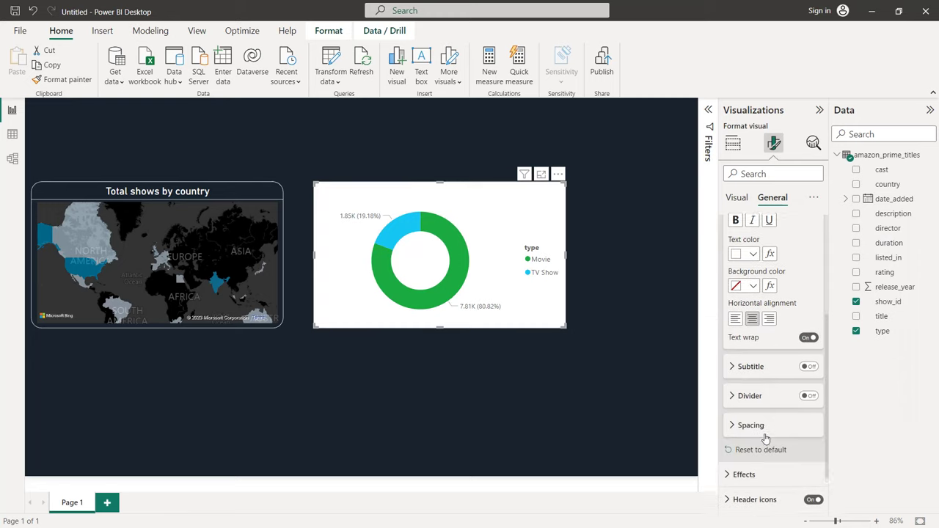
pyautogui.click(810, 395)
pyautogui.click(763, 393)
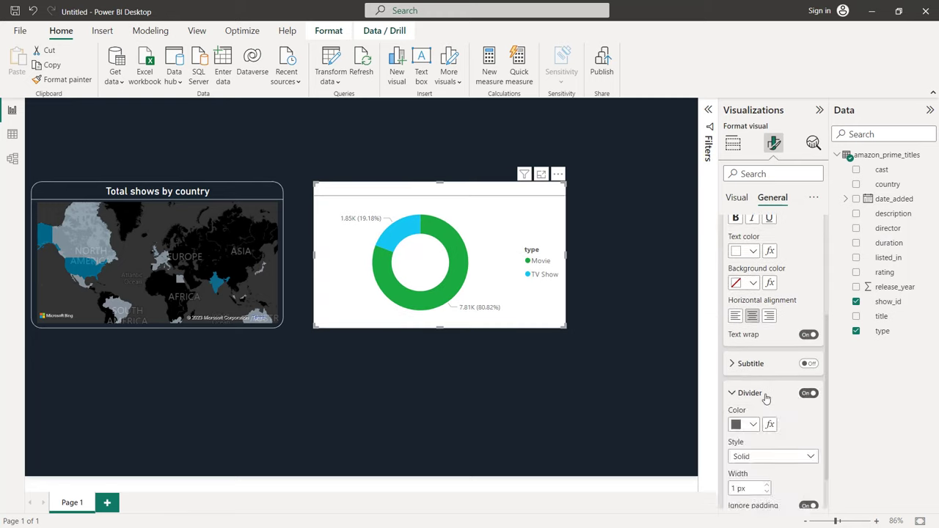
pyautogui.scroll(-1, 766, 394)
pyautogui.click(747, 336)
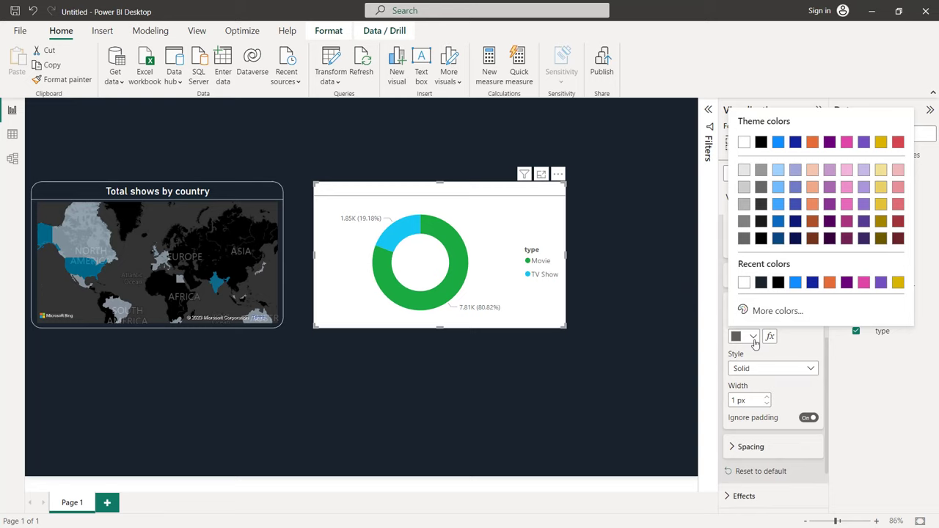
pyautogui.click(745, 283)
pyautogui.scroll(4, 743, 275)
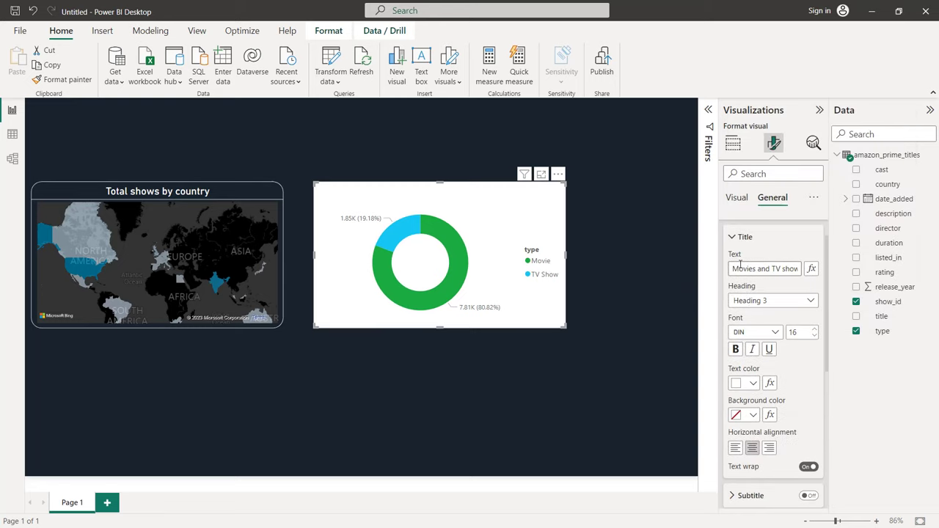
pyautogui.click(741, 236)
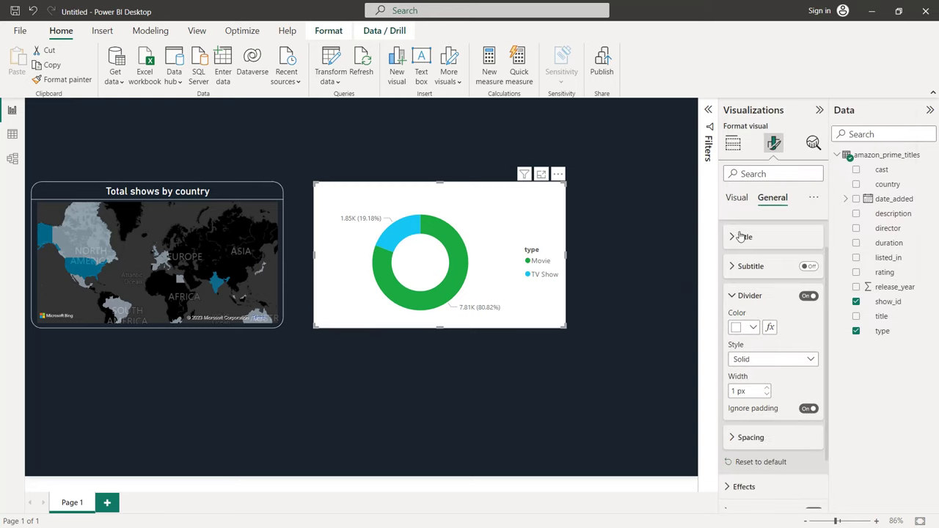
pyautogui.click(738, 297)
pyautogui.click(744, 419)
pyautogui.scroll(-2, 756, 400)
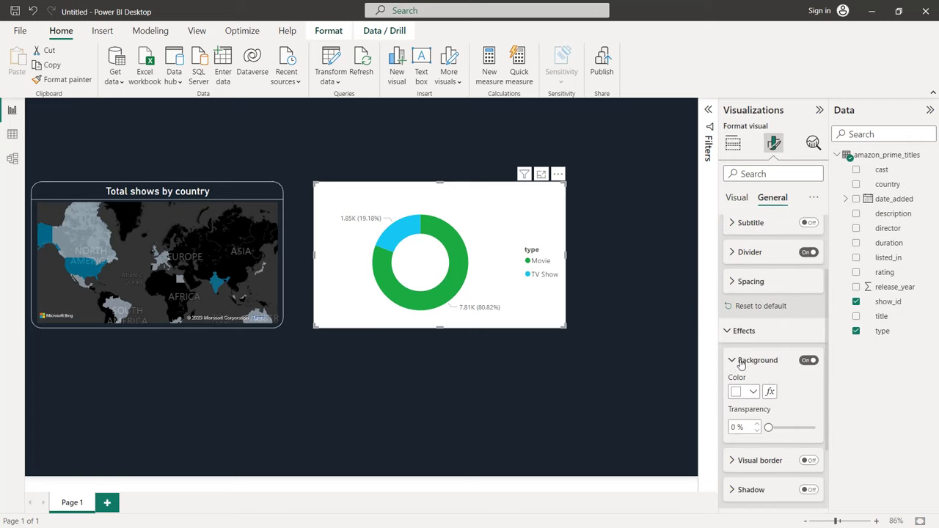
# Set the donut chart's background to dark #19222D
pyautogui.click(748, 394)
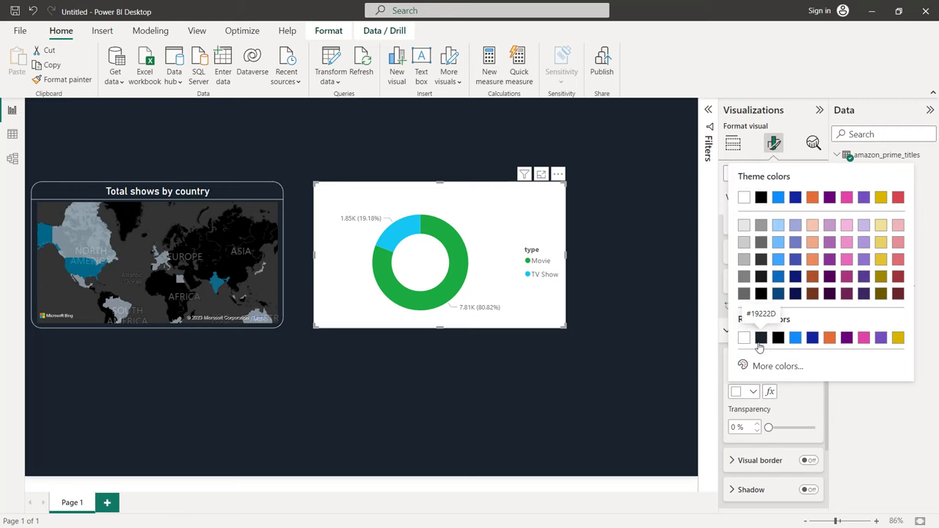
pyautogui.click(759, 343)
pyautogui.scroll(-2, 768, 356)
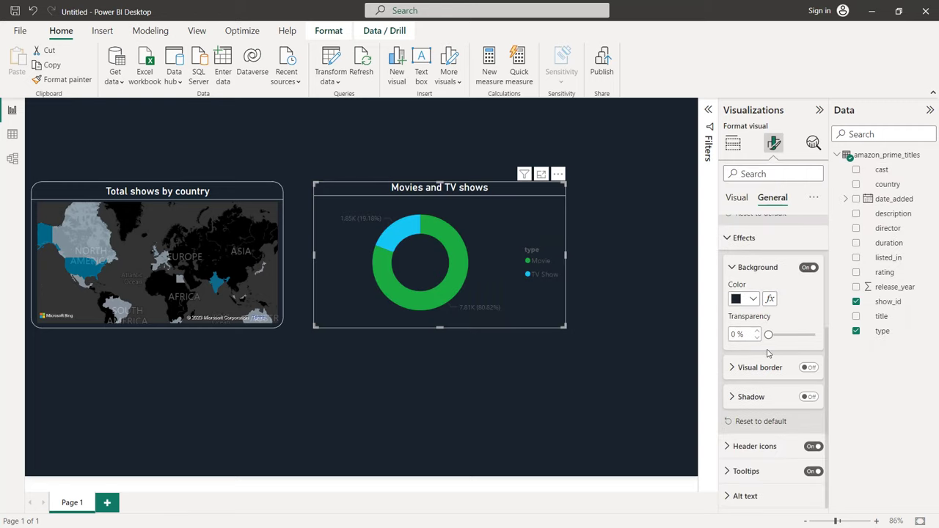
# Add a white border with 20 px rounded corners around the donut chart
pyautogui.click(809, 368)
pyautogui.click(760, 368)
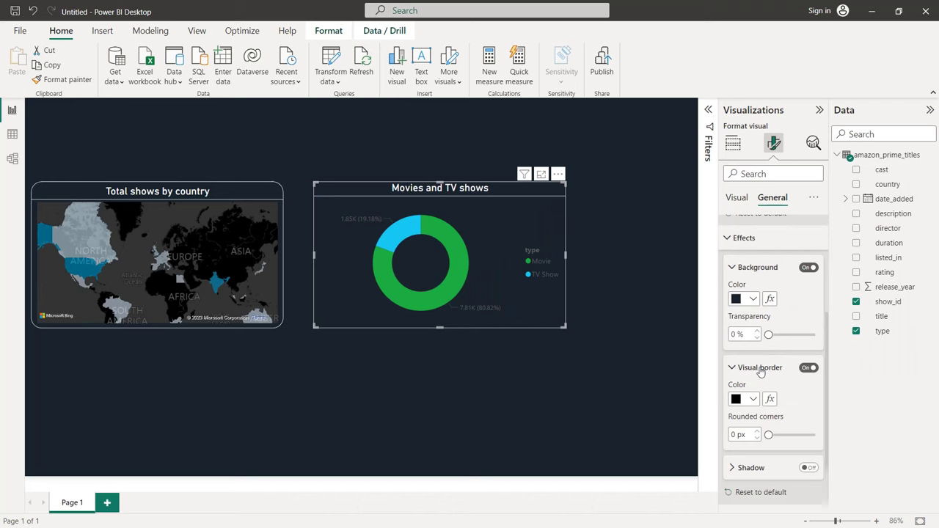
pyautogui.scroll(-1, 760, 372)
pyautogui.click(753, 355)
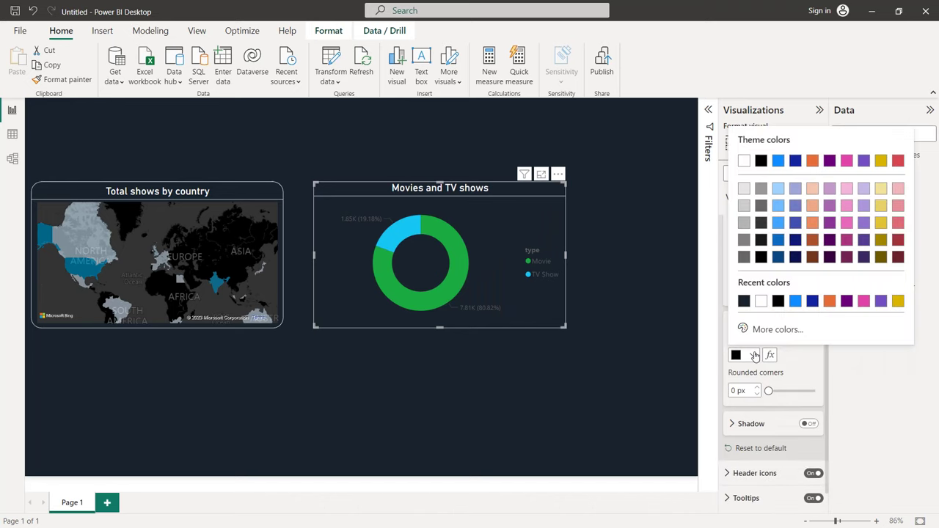
pyautogui.click(761, 303)
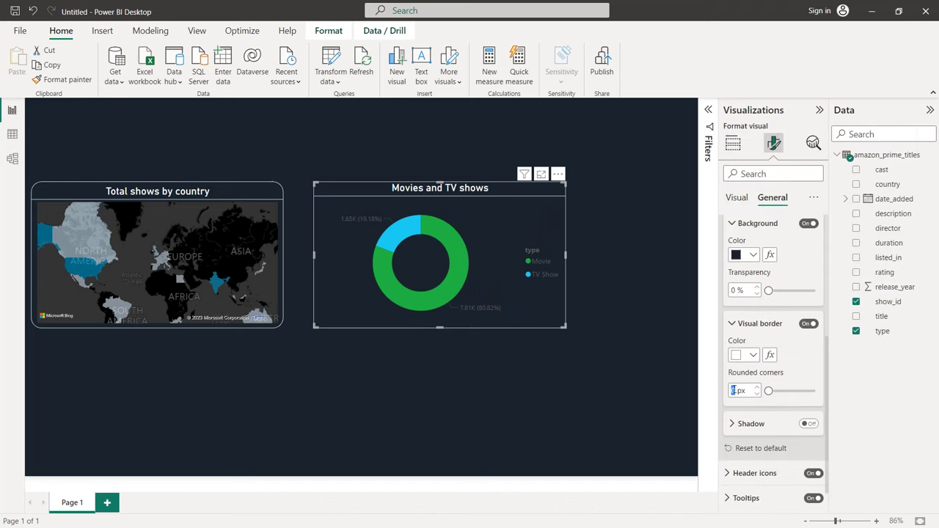
pyautogui.write('20')
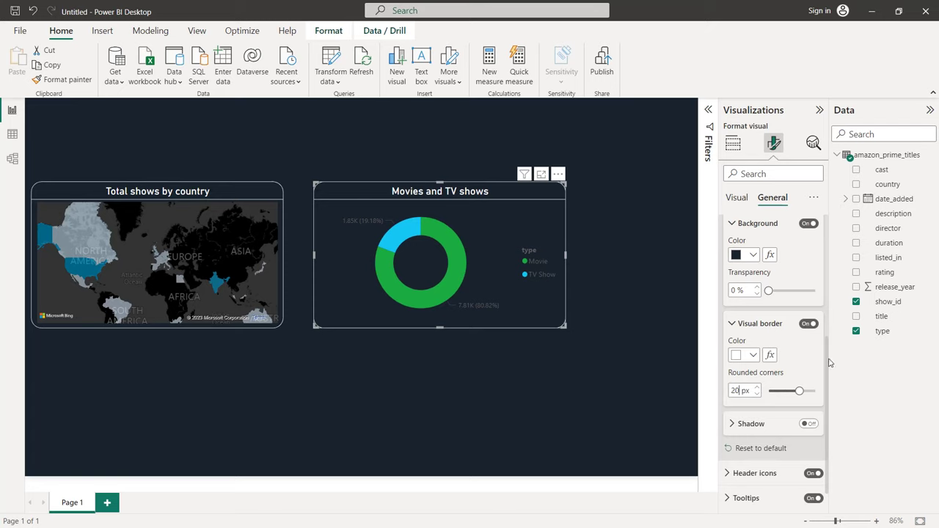
pyautogui.scroll(5, 808, 367)
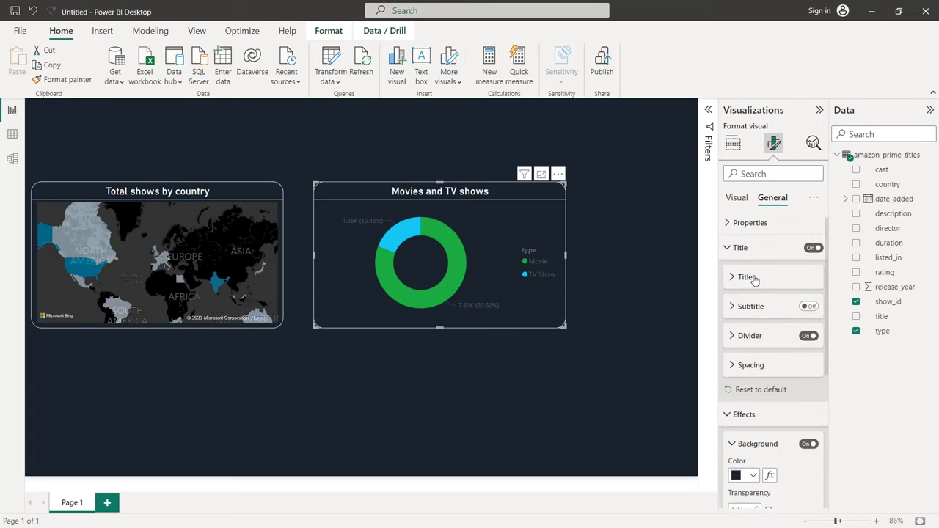
# Make the donut chart's detail label values white
pyautogui.click(738, 198)
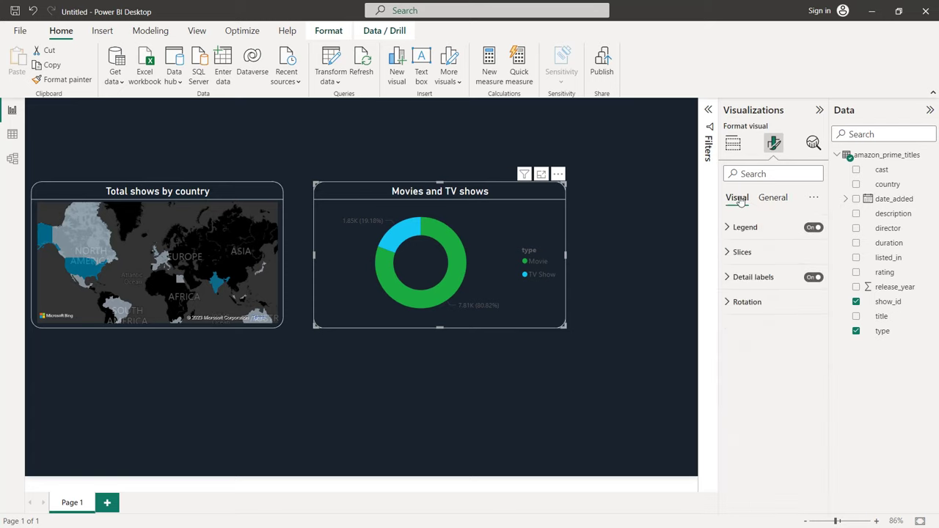
pyautogui.click(749, 279)
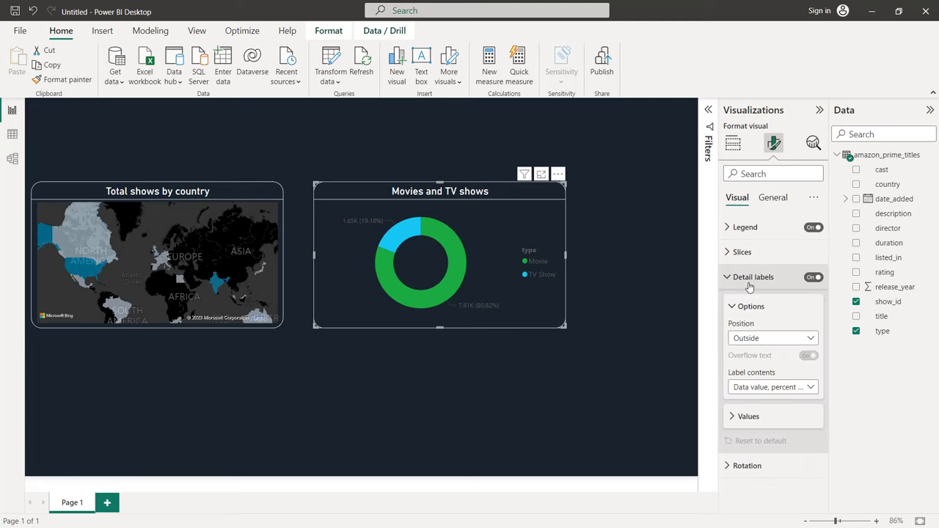
pyautogui.click(747, 416)
pyautogui.scroll(-3, 755, 382)
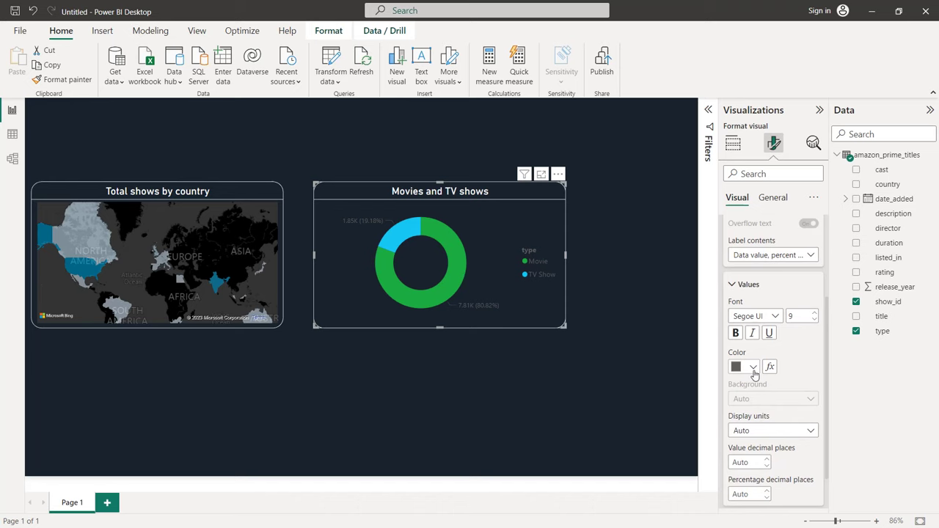
pyautogui.click(752, 366)
pyautogui.click(747, 315)
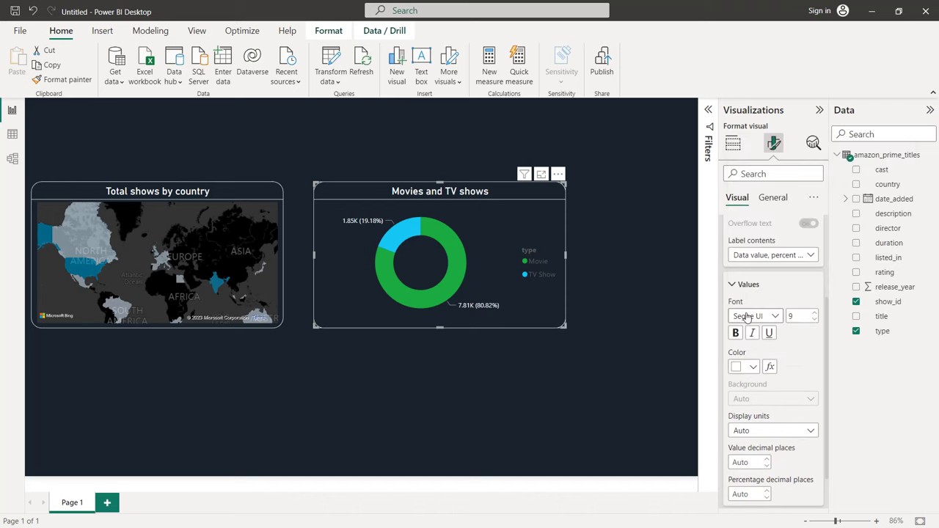
pyautogui.scroll(3, 746, 316)
pyautogui.click(738, 306)
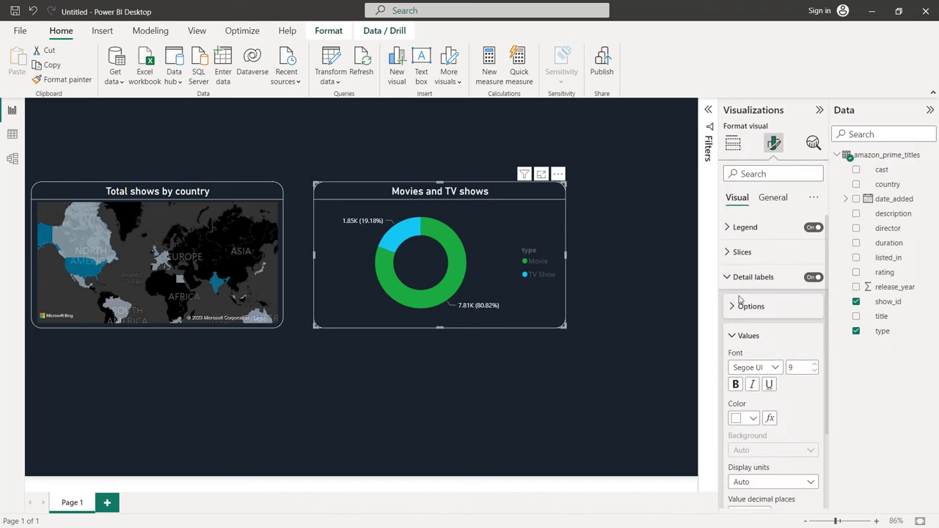
# Make the donut chart's legend text white
pyautogui.click(742, 226)
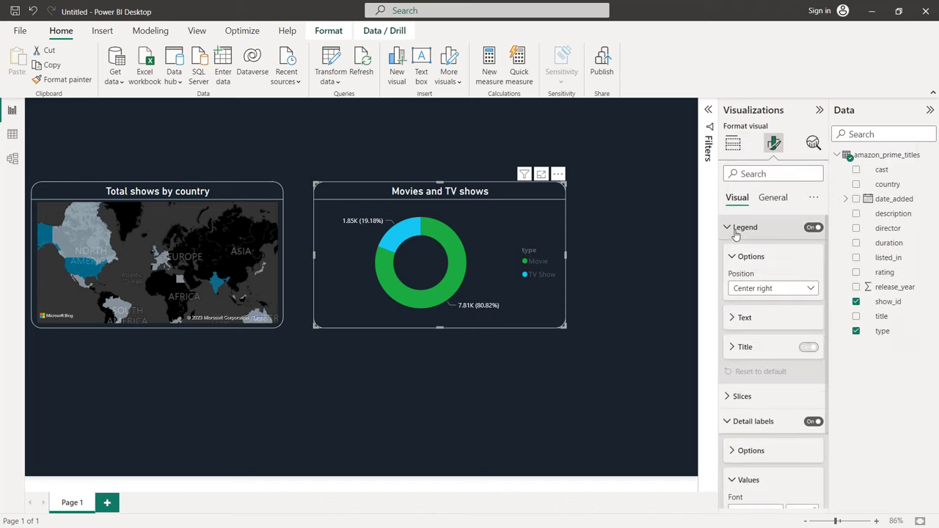
pyautogui.click(751, 323)
pyautogui.click(752, 401)
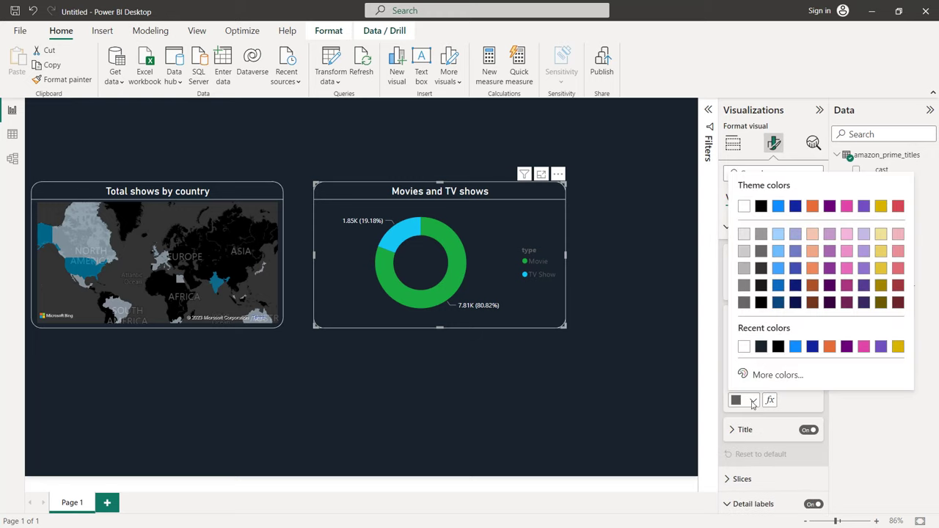
pyautogui.click(745, 210)
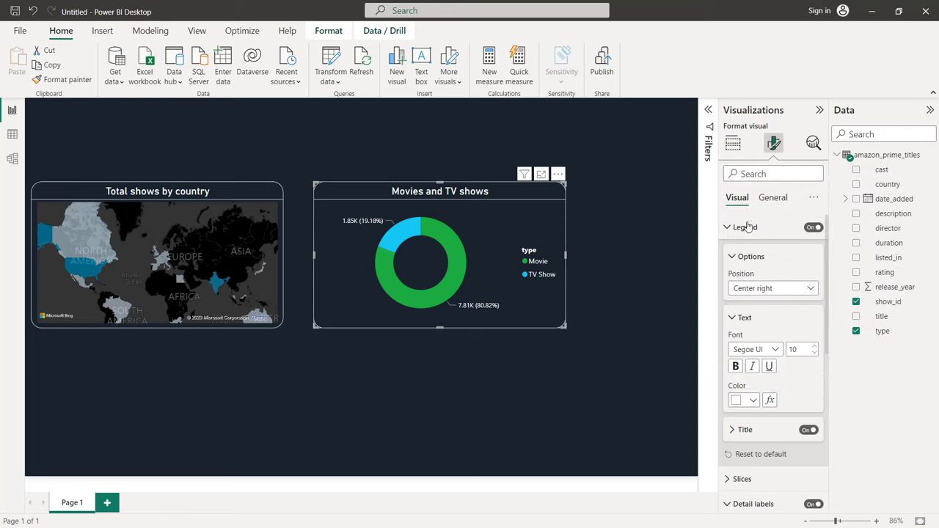
pyautogui.click(732, 257)
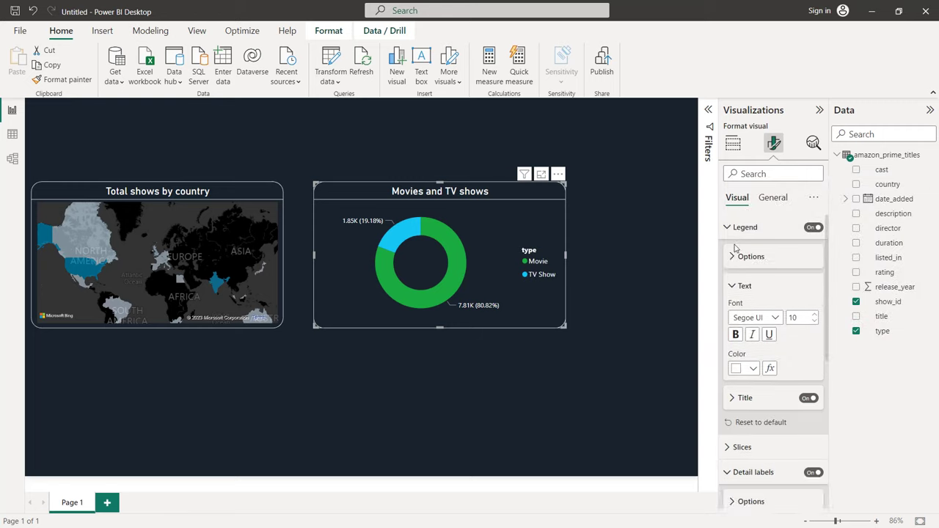
pyautogui.click(735, 228)
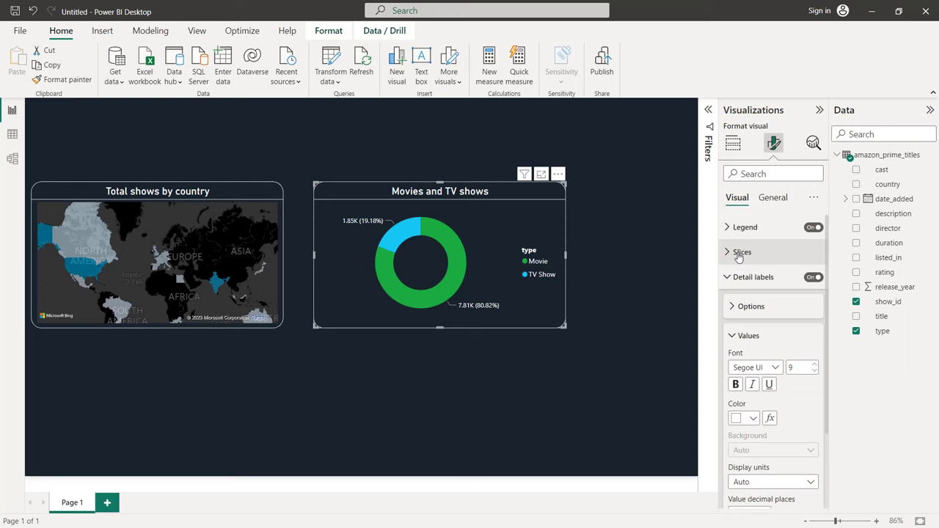
# Colour the Movie slice with hex #00A8E1 and the TV Show slice with a light blue swatch
pyautogui.click(738, 252)
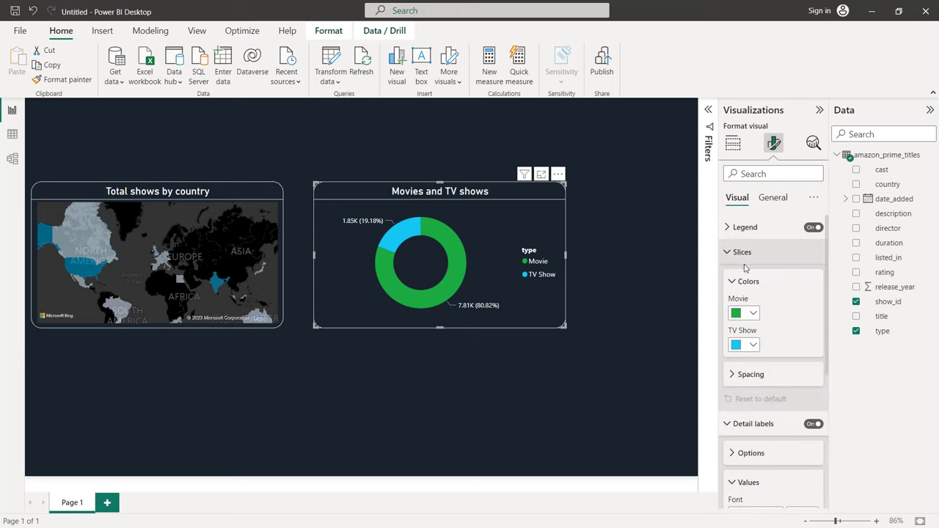
pyautogui.click(754, 313)
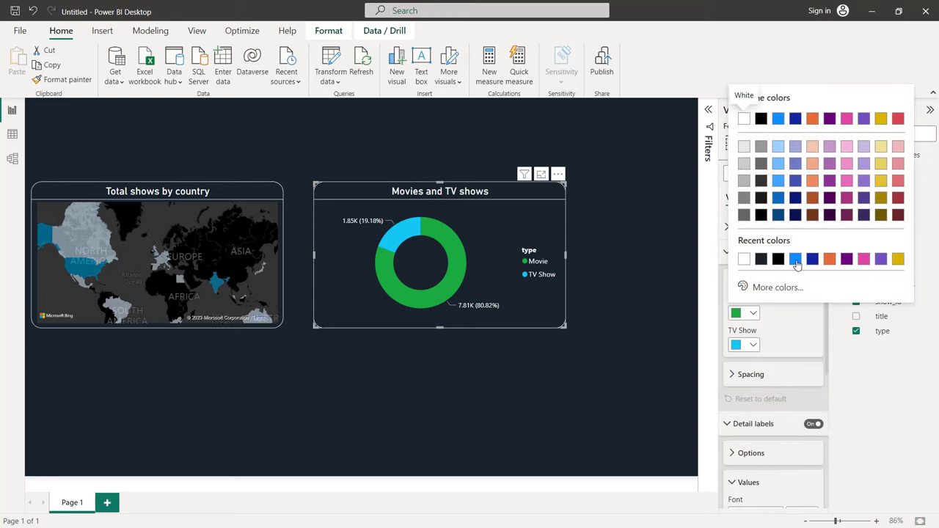
pyautogui.click(778, 287)
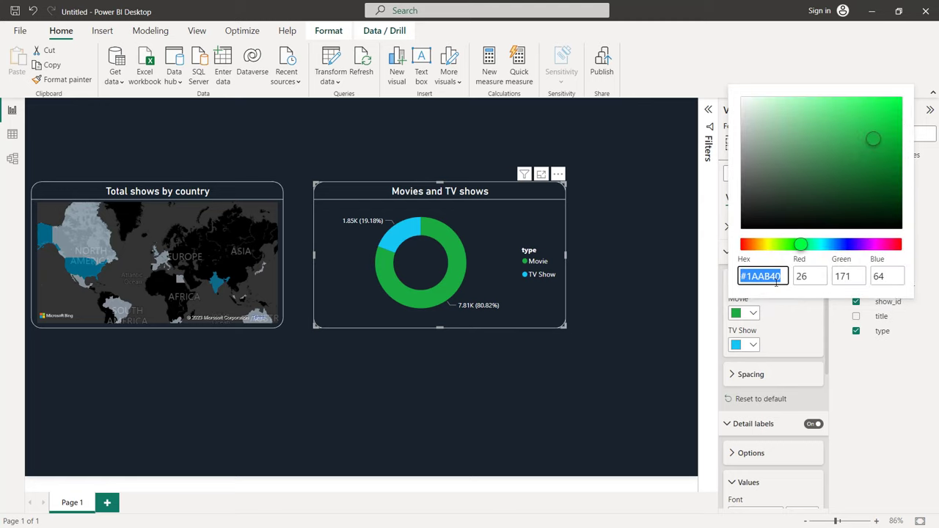
pyautogui.click(776, 279)
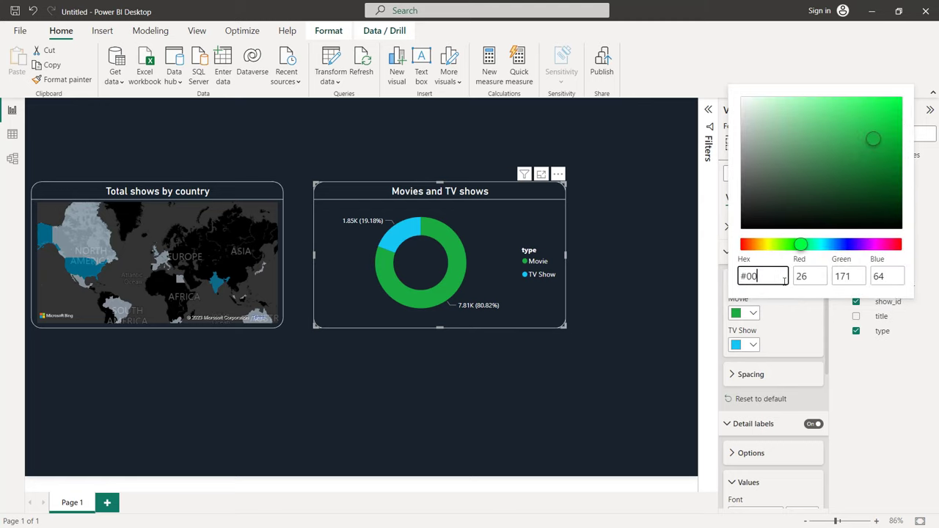
pyautogui.write('#00a8e1')
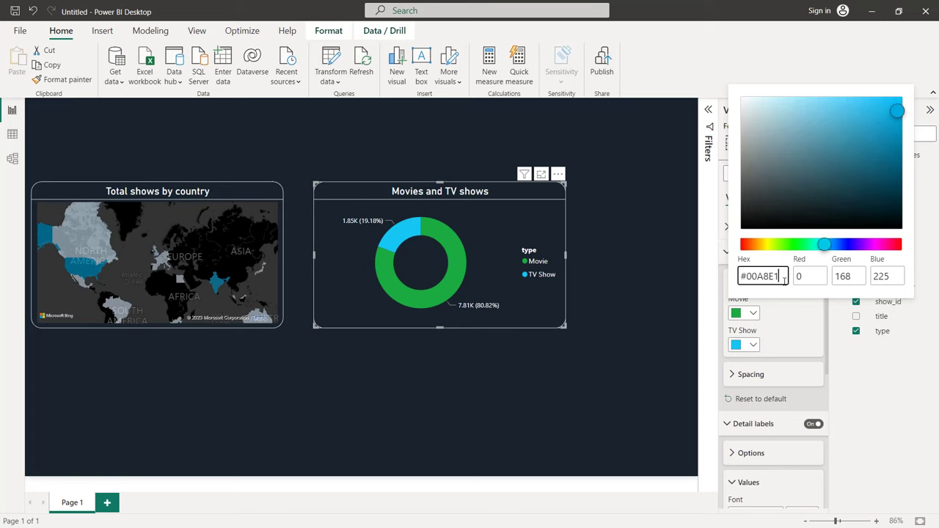
pyautogui.click(787, 317)
pyautogui.click(753, 345)
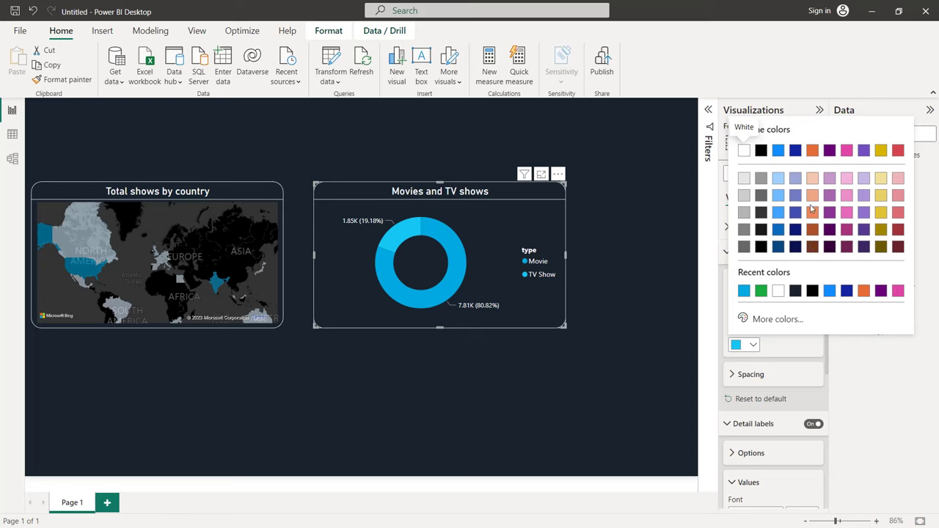
pyautogui.click(780, 183)
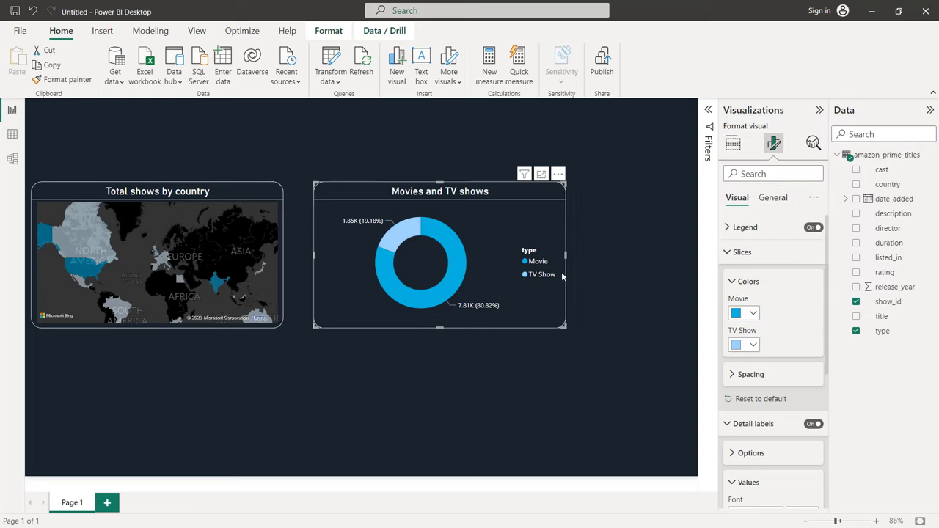
# Narrow the donut, drag the donut and map down the page, and trim the map's left edge
pyautogui.moveTo(564, 327); pyautogui.dragTo(492, 327)
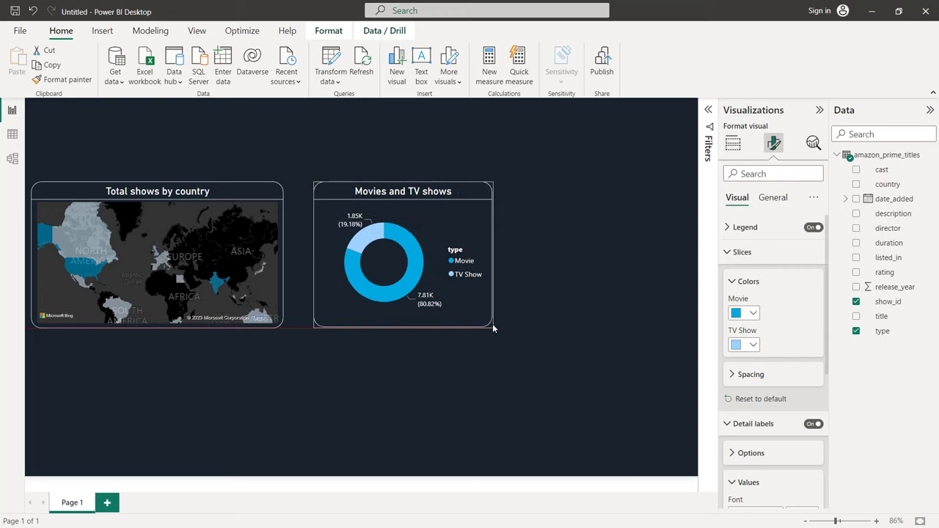
pyautogui.moveTo(382, 195); pyautogui.dragTo(359, 327)
pyautogui.moveTo(203, 222); pyautogui.dragTo(198, 330)
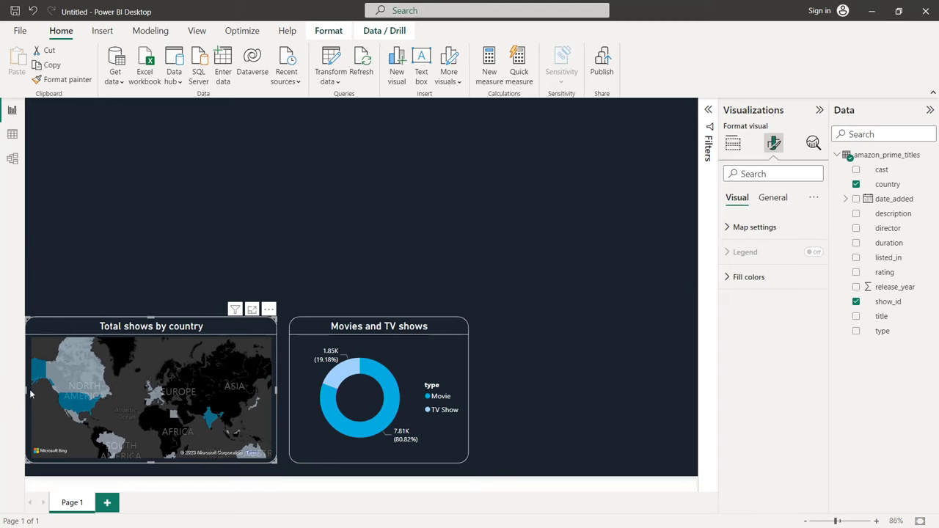
pyautogui.moveTo(30, 394); pyautogui.dragTo(35, 394)
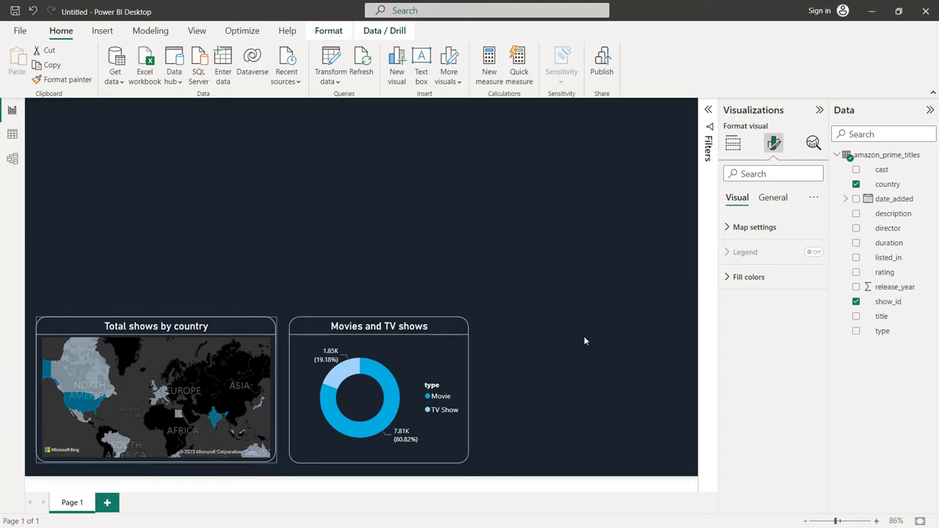
# Narrow the donut visual slightly more so it sits neatly beside the map
pyautogui.click(457, 357)
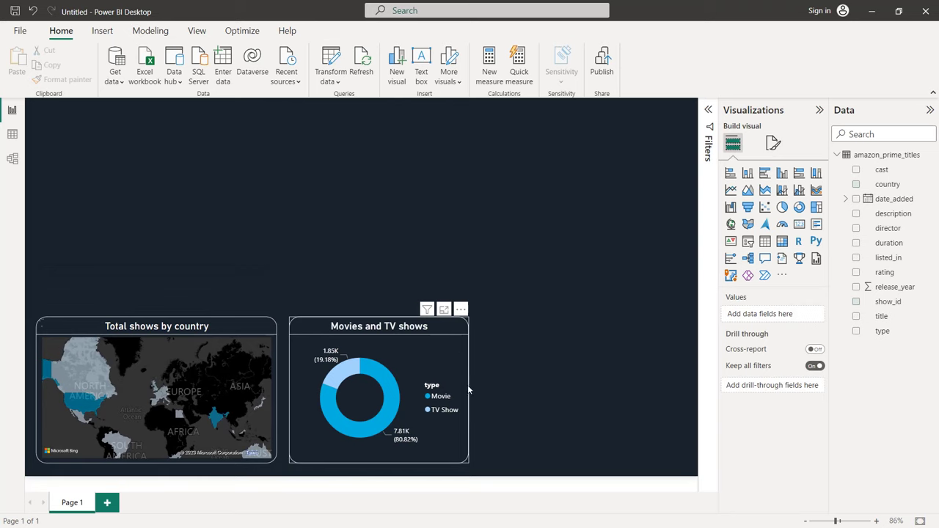
pyautogui.click(458, 381)
pyautogui.moveTo(468, 391); pyautogui.dragTo(461, 394)
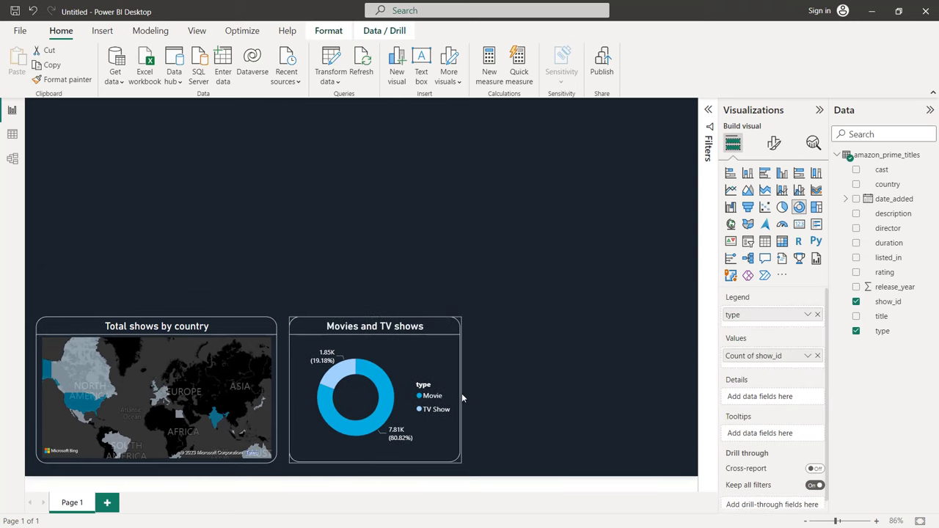
pyautogui.click(506, 370)
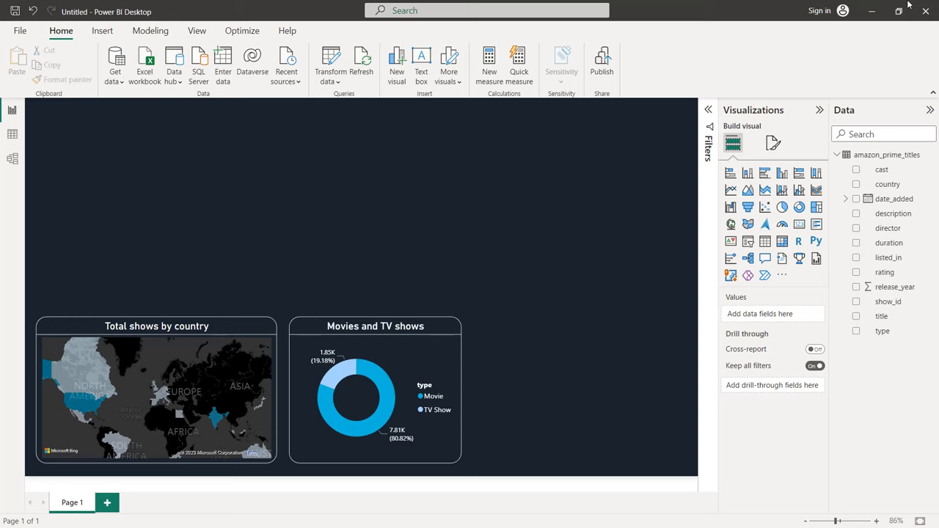
# Build an area chart with release_year on the X-axis, Count of show_id on the Y-axis, and type as legend
pyautogui.click(746, 193)
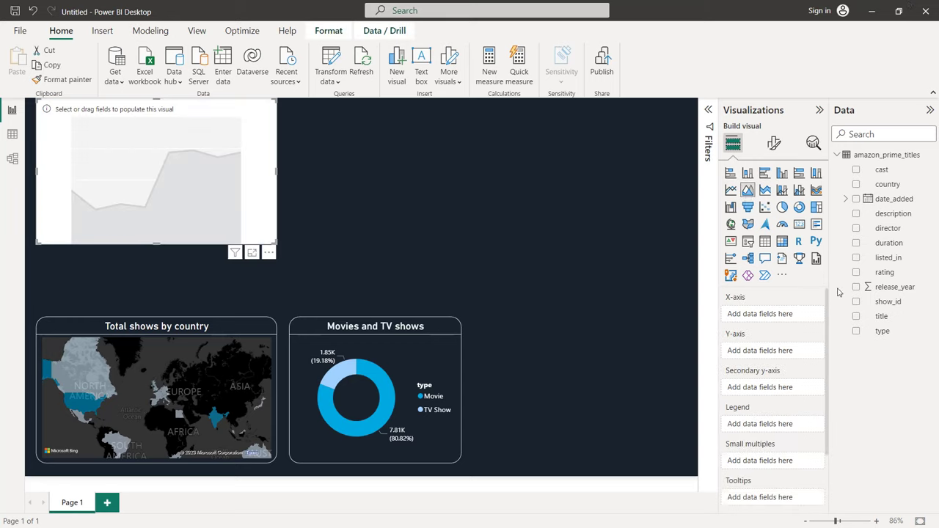
pyautogui.click(856, 287)
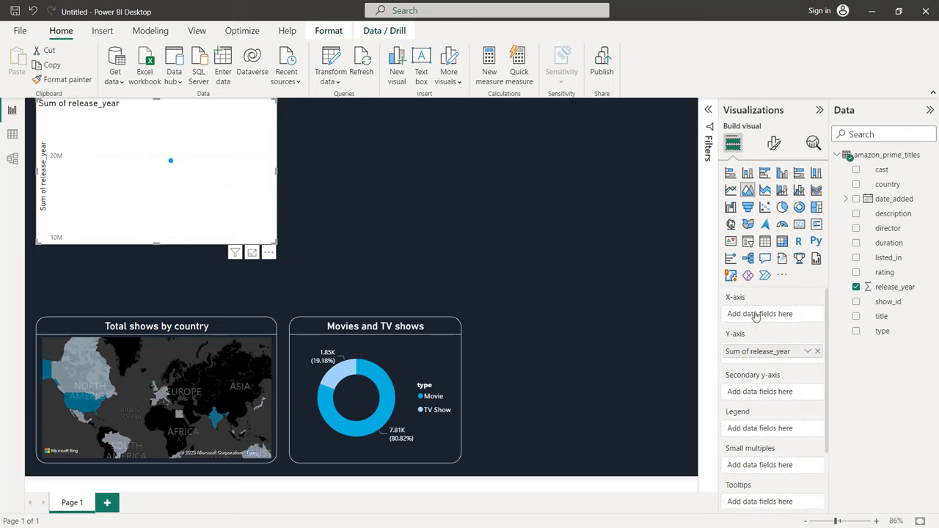
pyautogui.moveTo(755, 351); pyautogui.dragTo(755, 315)
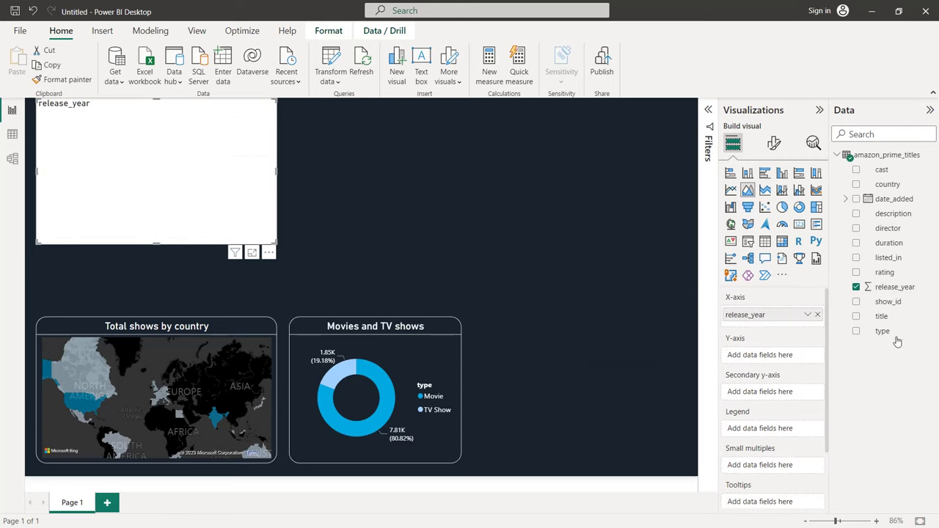
pyautogui.moveTo(887, 301)
pyautogui.mouseDown()
pyautogui.moveTo(836, 307)
pyautogui.moveTo(781, 356)
pyautogui.mouseUp()
pyautogui.click(806, 356)
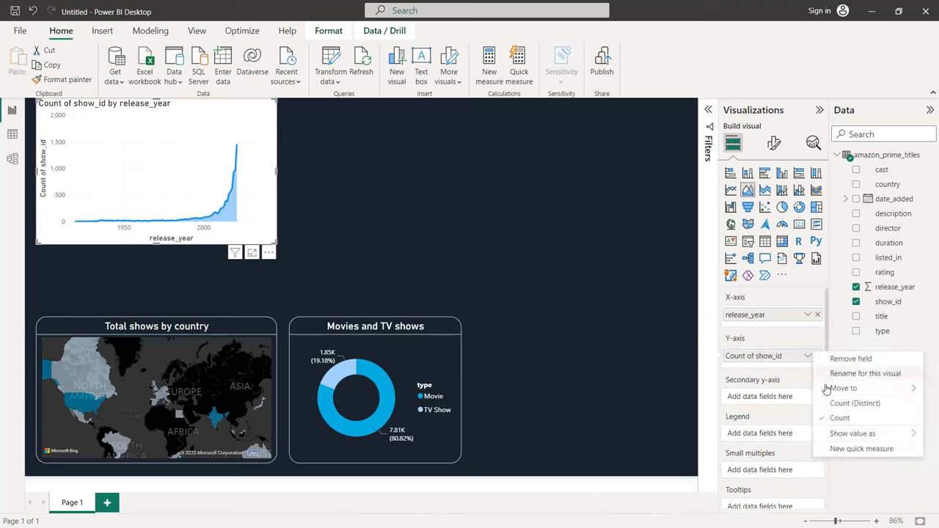
pyautogui.click(833, 406)
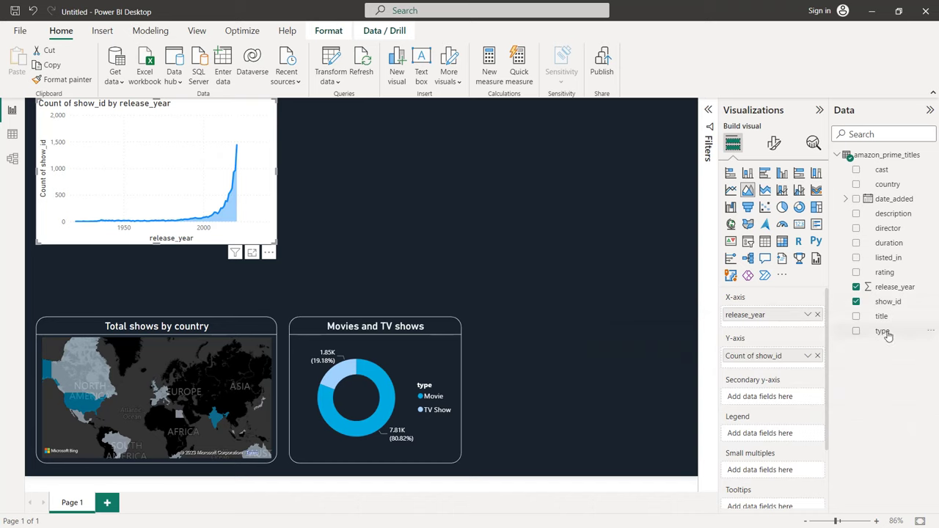
pyautogui.moveTo(886, 332); pyautogui.dragTo(807, 435)
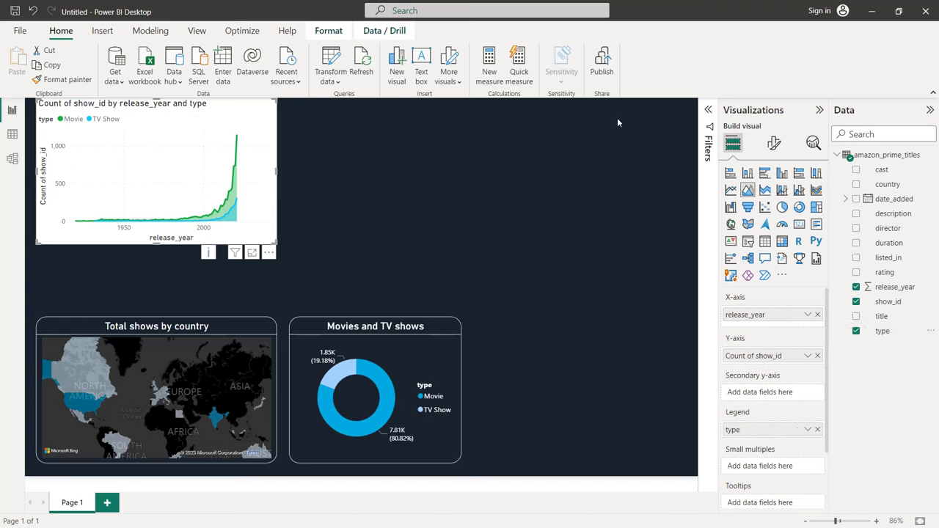
# Hide the area chart's X-axis title and make its X-axis values white
pyautogui.click(774, 145)
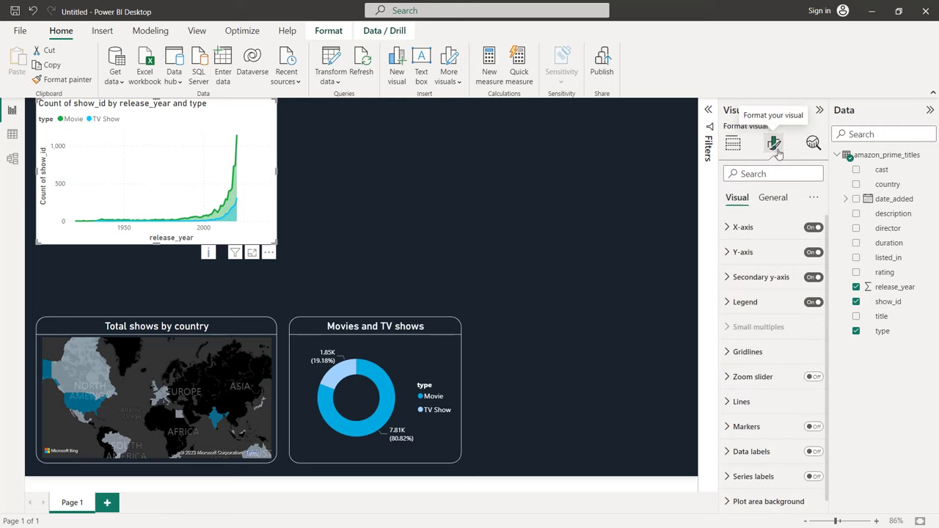
pyautogui.click(766, 226)
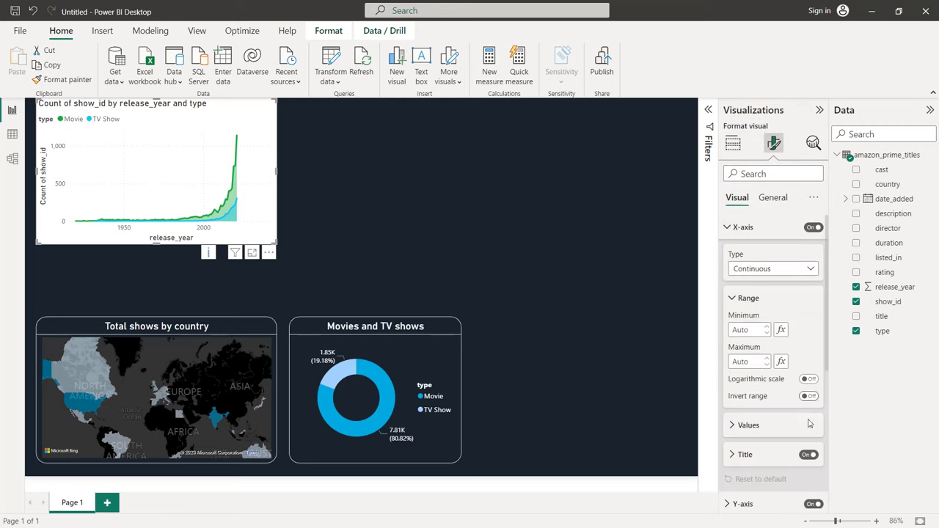
pyautogui.click(807, 455)
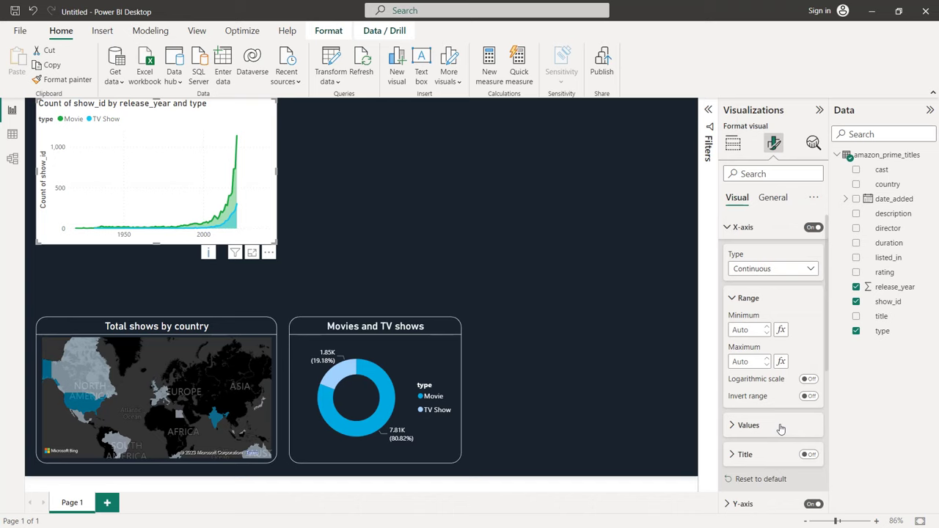
pyautogui.click(777, 426)
pyautogui.click(743, 331)
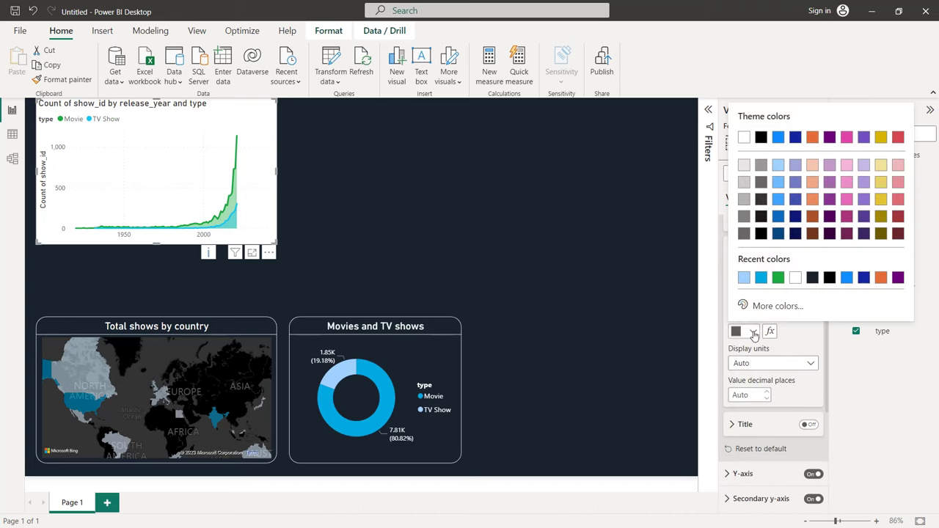
pyautogui.click(795, 279)
pyautogui.scroll(-6, 778, 293)
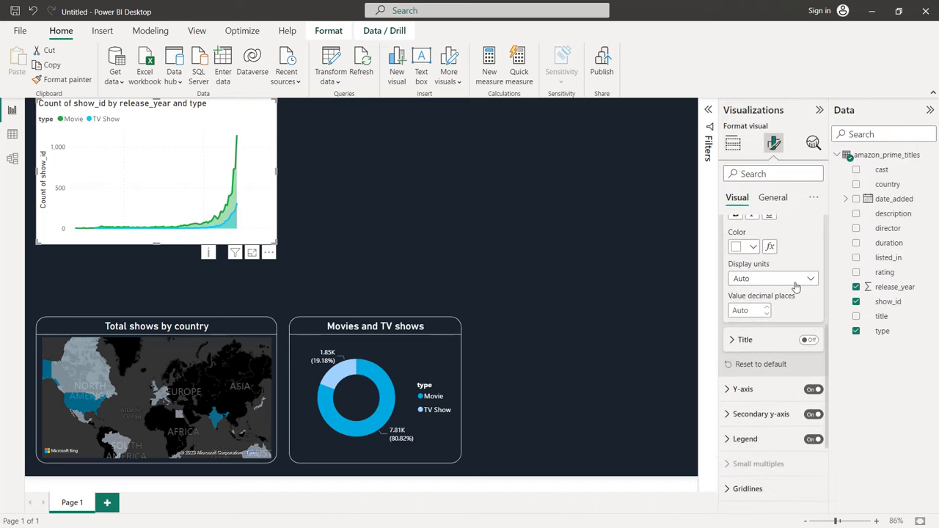
# Make the Y-axis values white and hide the Y-axis title
pyautogui.click(777, 255)
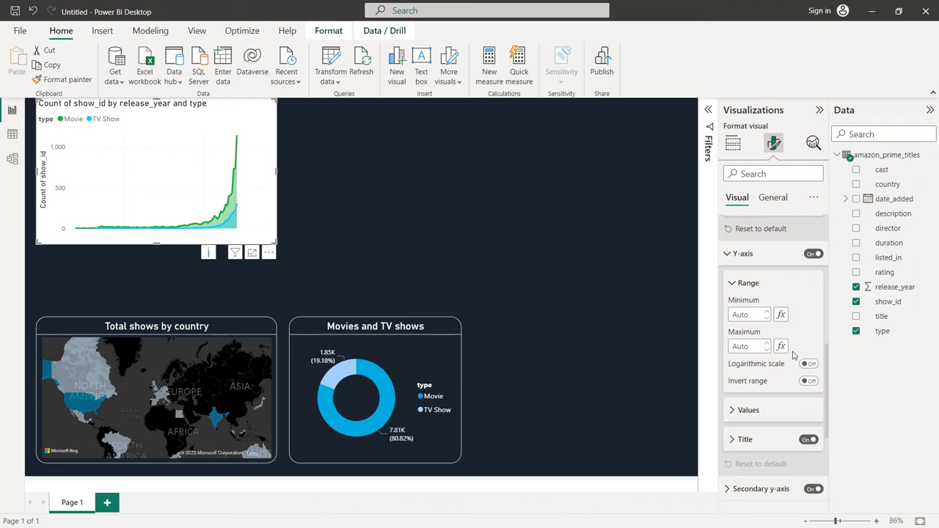
pyautogui.click(785, 412)
pyautogui.scroll(-3, 785, 418)
pyautogui.scroll(-1, 785, 419)
pyautogui.click(747, 360)
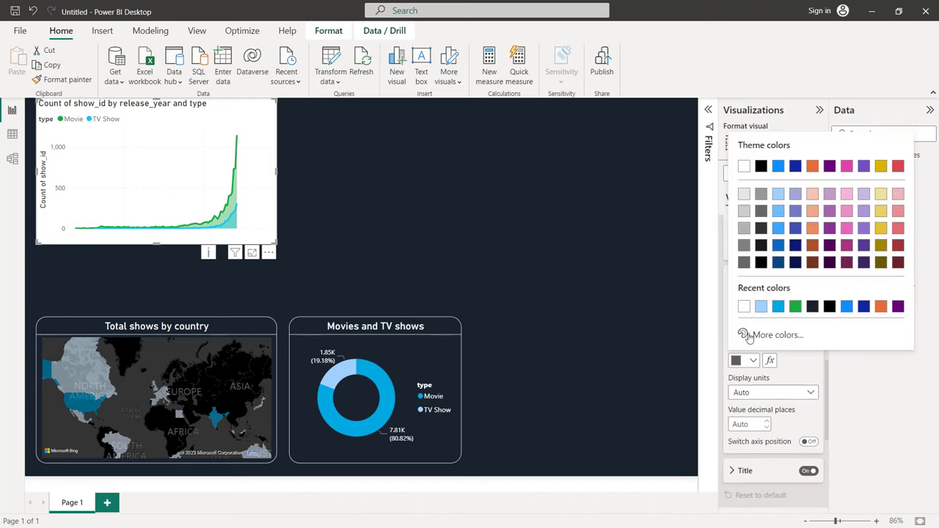
pyautogui.click(748, 305)
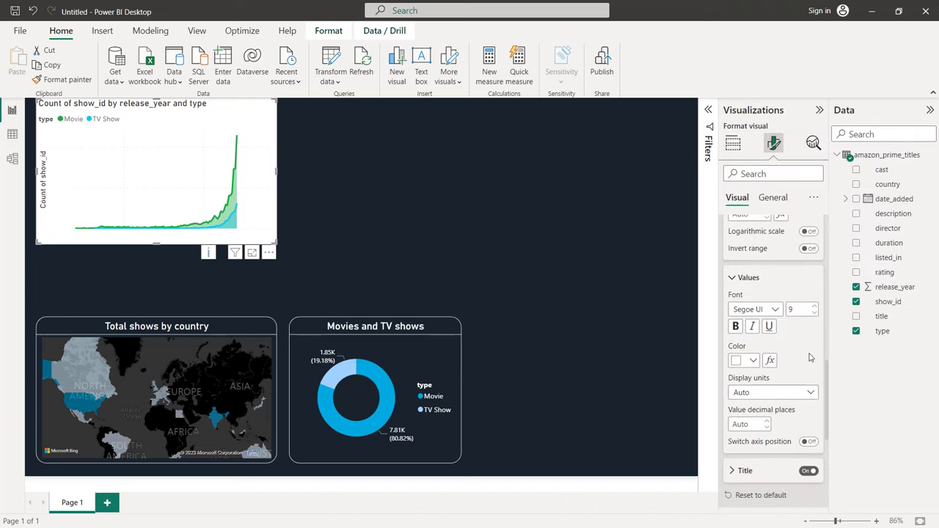
pyautogui.click(808, 471)
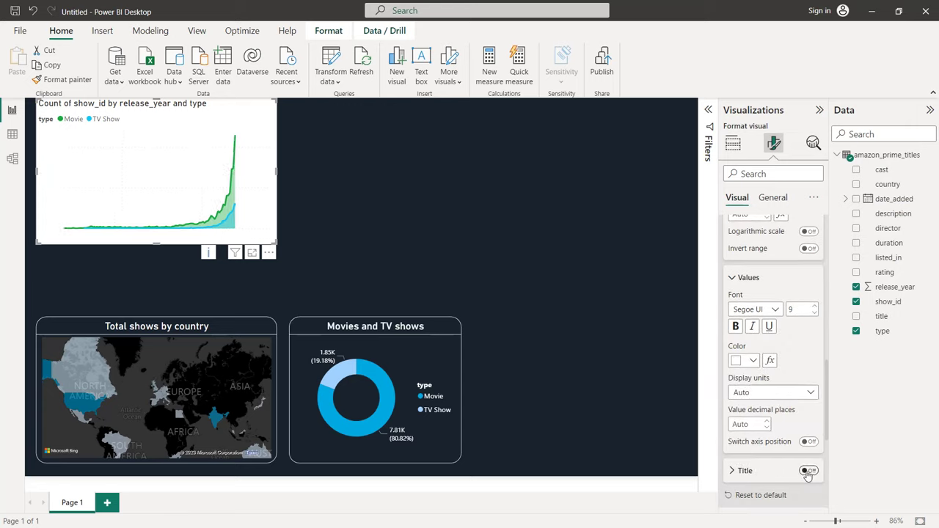
# Set the area chart's background to dark #19222D
pyautogui.click(773, 197)
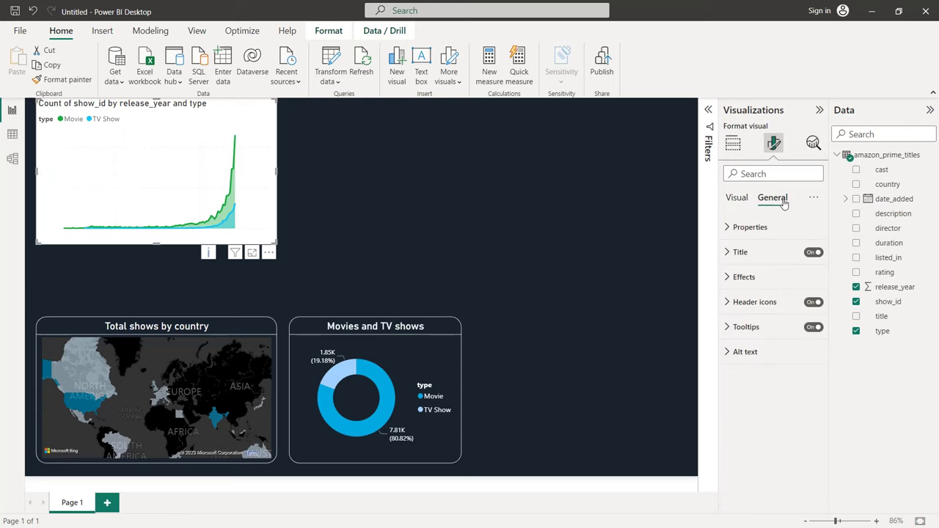
pyautogui.click(763, 277)
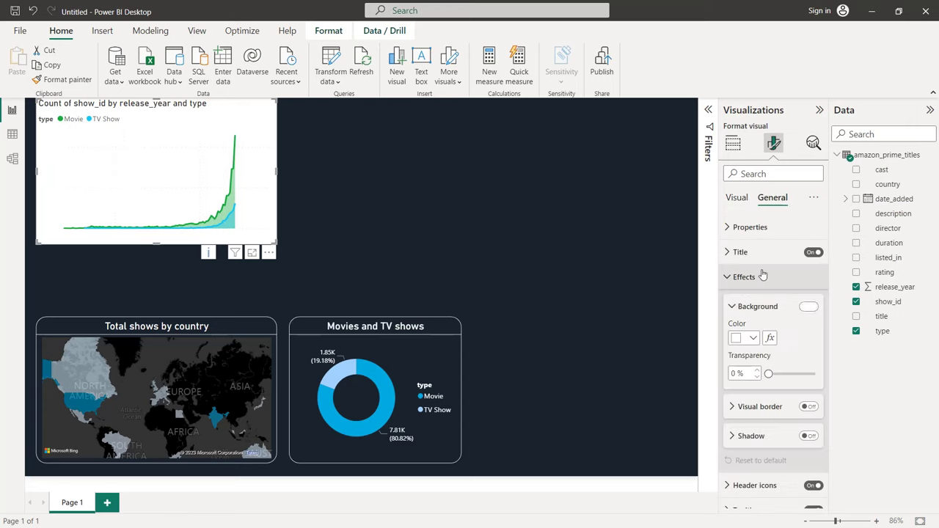
pyautogui.click(754, 339)
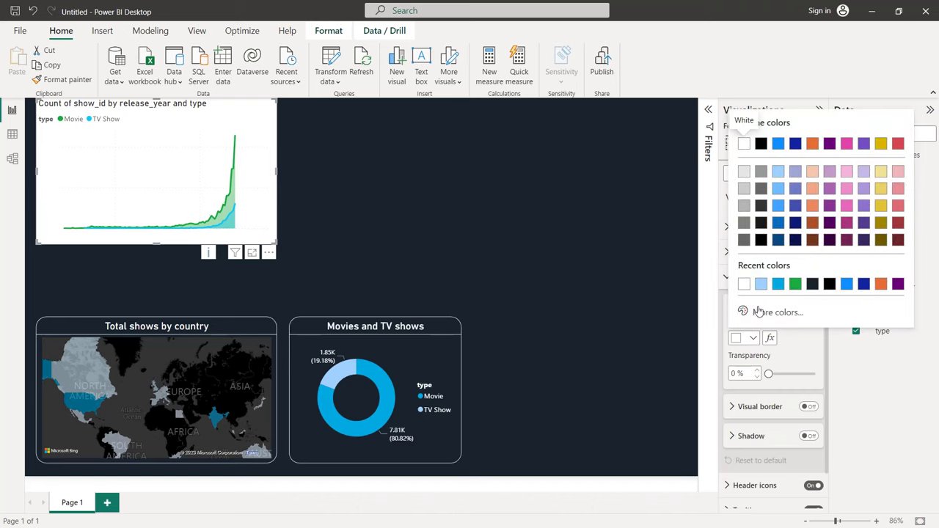
pyautogui.click(813, 289)
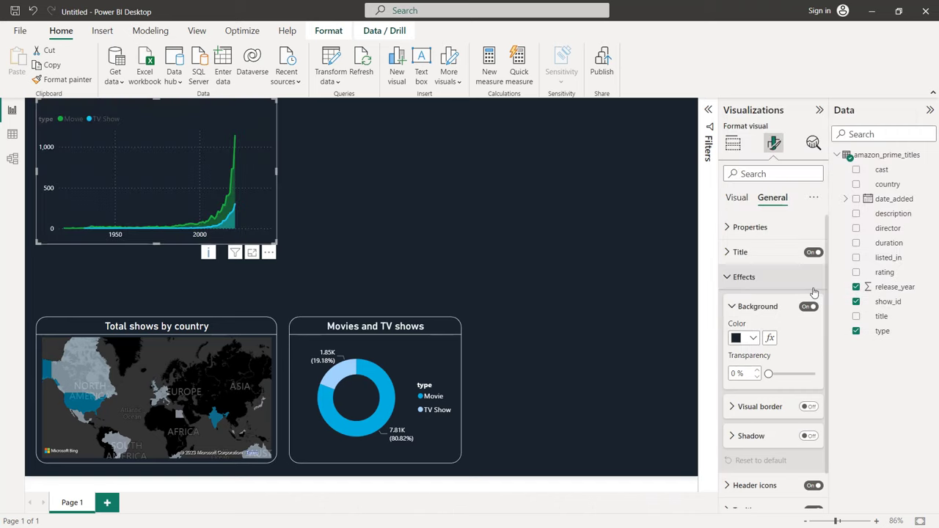
# Retitle the chart 'Total shows by release year' in 16-point white, centred text
pyautogui.click(740, 251)
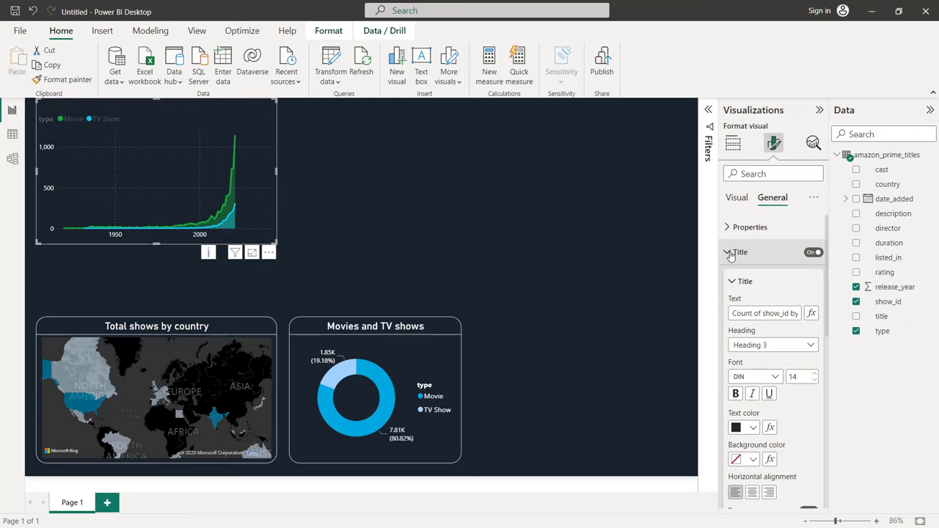
pyautogui.doubleClick(762, 312)
pyautogui.hotkey('ctrl', 'a')
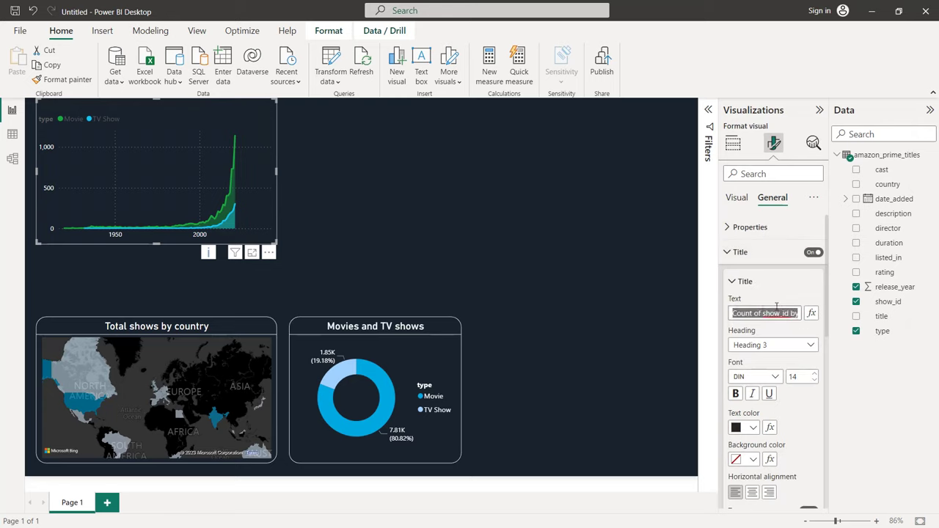
pyautogui.write('Total')
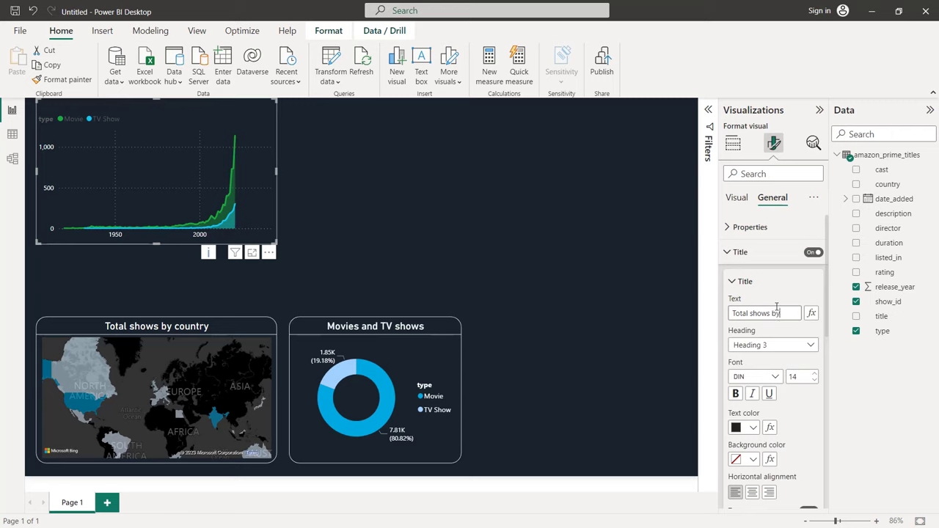
pyautogui.write(' shows by release year')
pyautogui.click(808, 333)
pyautogui.click(813, 374)
pyautogui.click(814, 373)
pyautogui.click(756, 431)
pyautogui.click(737, 221)
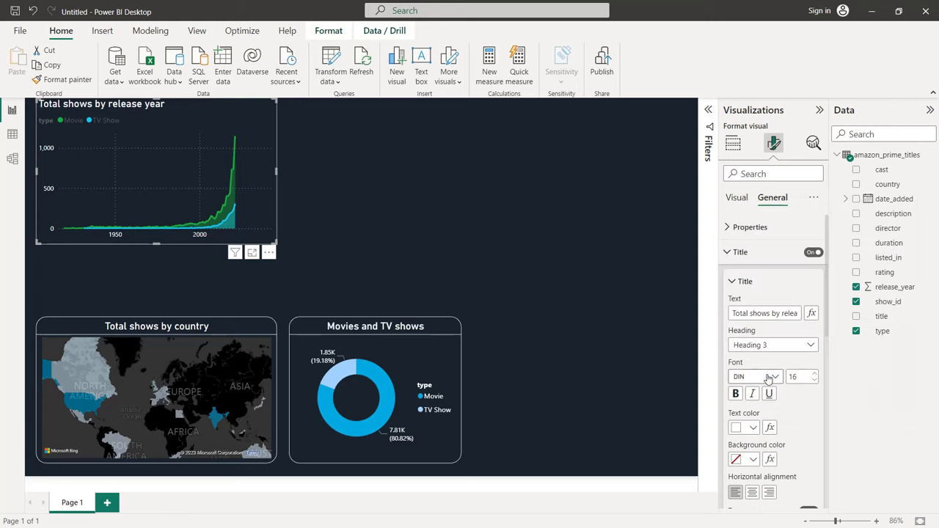
pyautogui.scroll(-1, 767, 498)
pyautogui.click(752, 448)
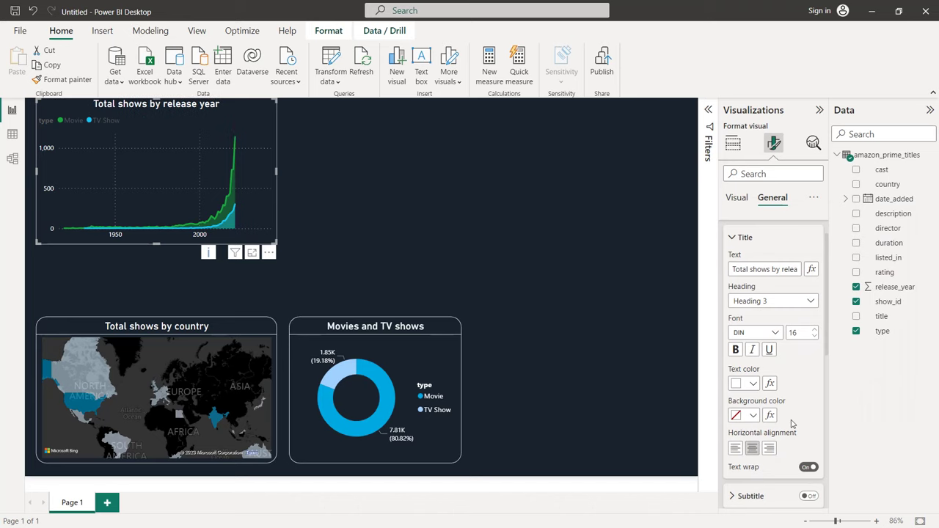
# Add a white divider line beneath the area chart's title
pyautogui.scroll(-2, 755, 448)
pyautogui.click(809, 438)
pyautogui.click(768, 440)
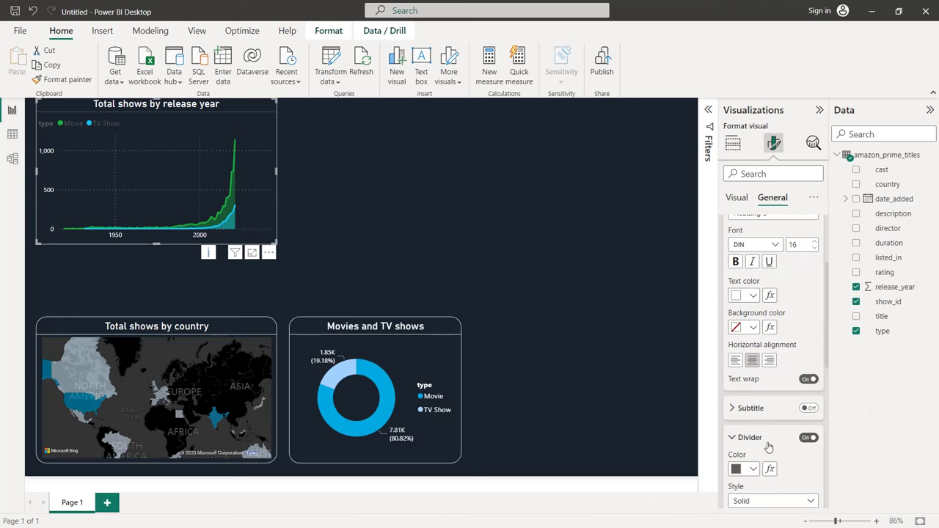
pyautogui.scroll(-2, 765, 401)
pyautogui.click(753, 381)
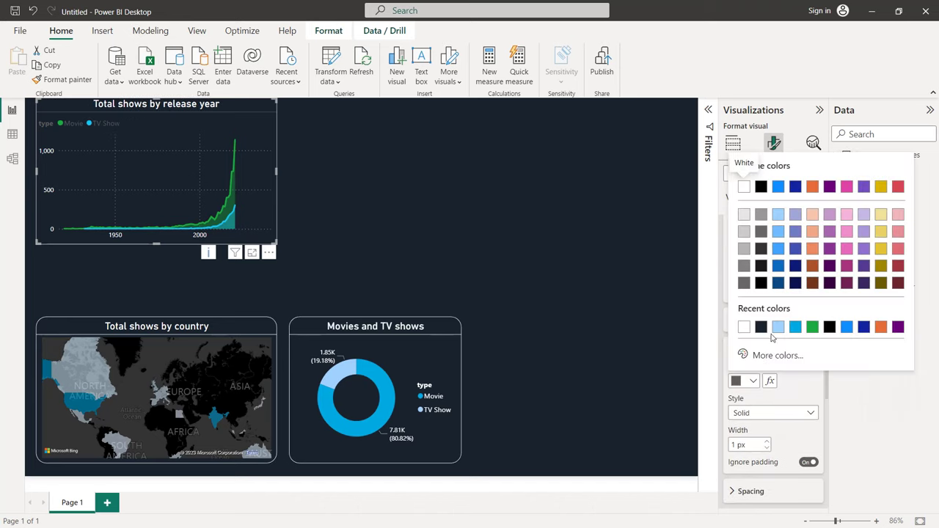
pyautogui.click(745, 330)
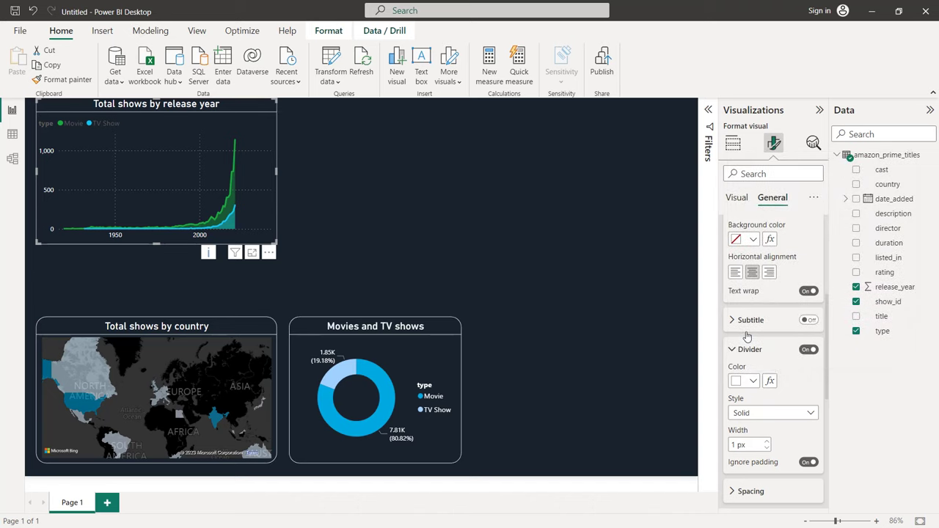
pyautogui.scroll(3, 746, 336)
pyautogui.click(742, 251)
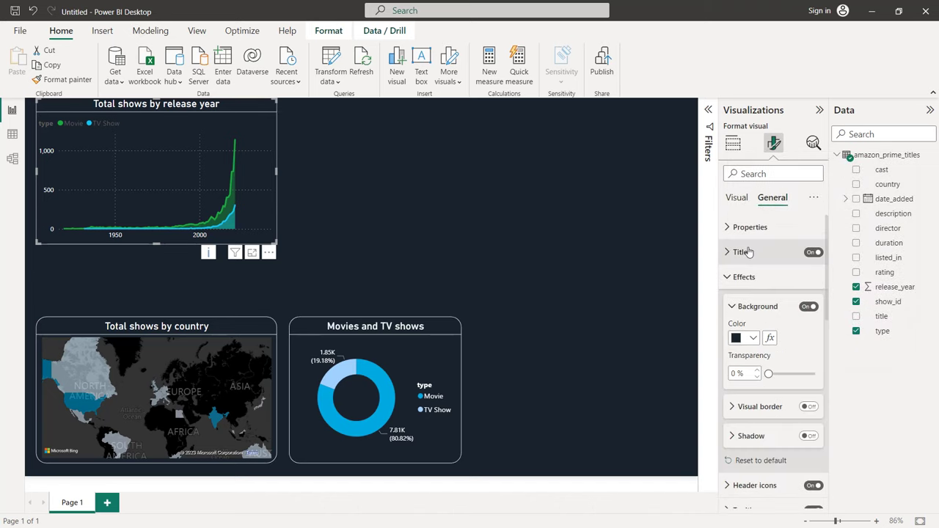
pyautogui.click(746, 276)
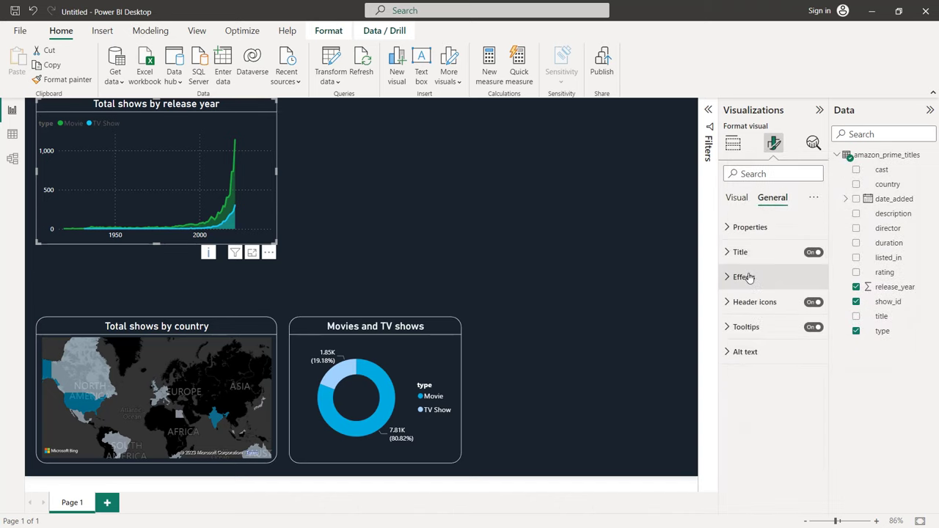
# Make the area chart's legend text white
pyautogui.click(738, 198)
pyautogui.click(738, 296)
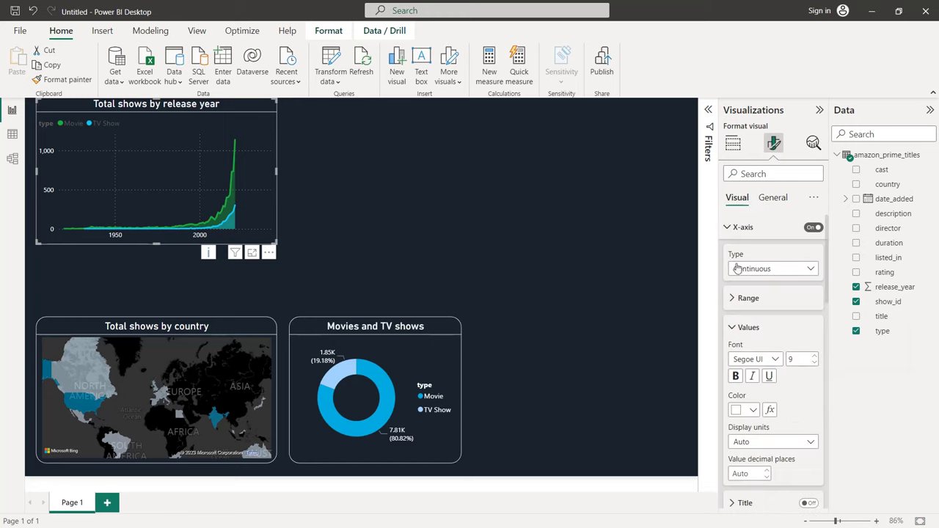
pyautogui.click(729, 227)
pyautogui.click(733, 282)
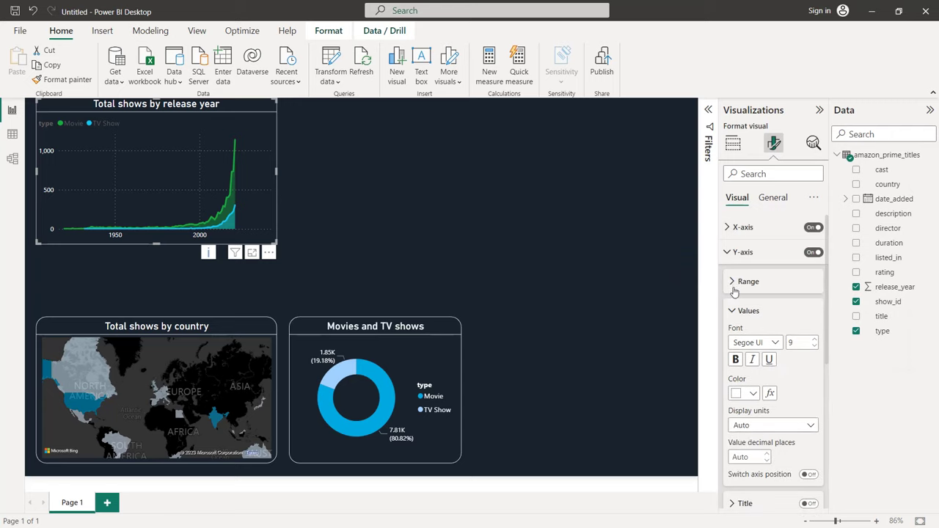
pyautogui.click(734, 308)
pyautogui.scroll(-1, 734, 309)
pyautogui.click(742, 327)
pyautogui.scroll(-2, 745, 338)
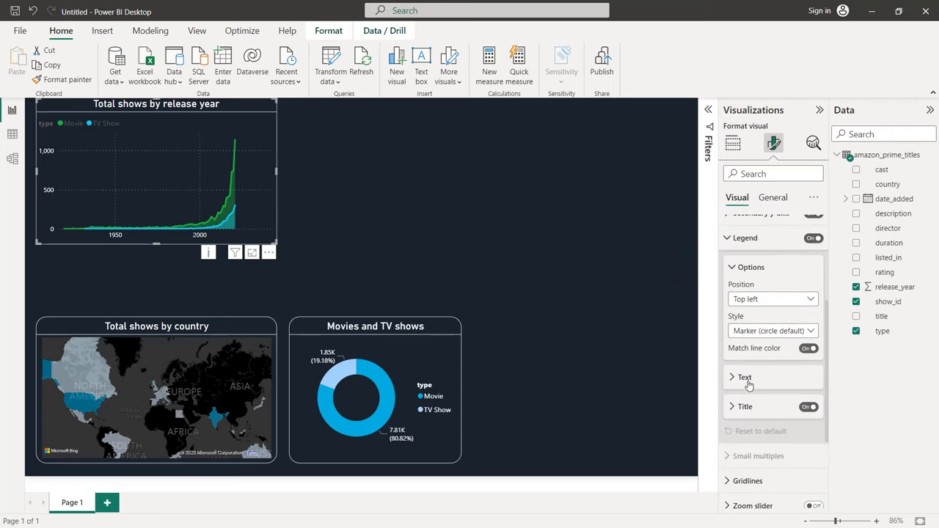
pyautogui.click(744, 377)
pyautogui.click(746, 372)
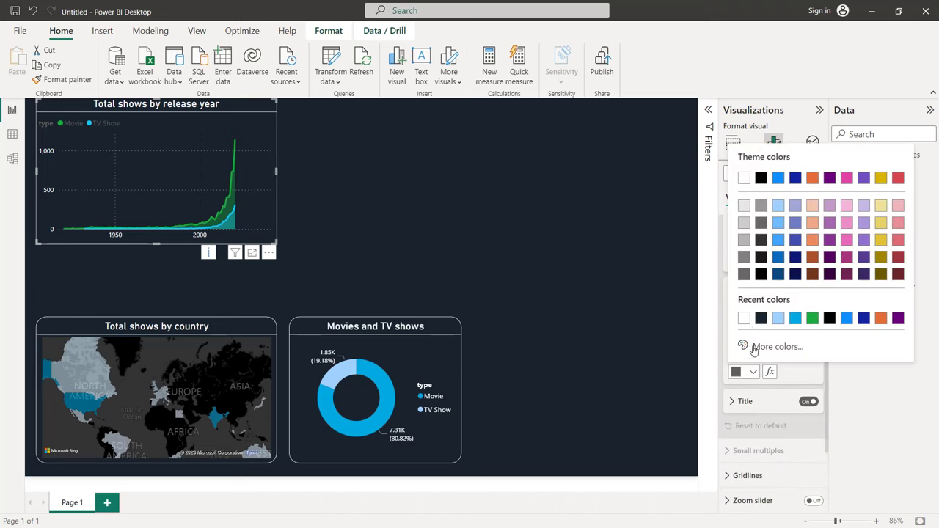
pyautogui.click(744, 318)
# Recolour the Movie series #00A8E1 blue and the TV Show series light blue
pyautogui.scroll(3, 747, 309)
pyautogui.click(746, 295)
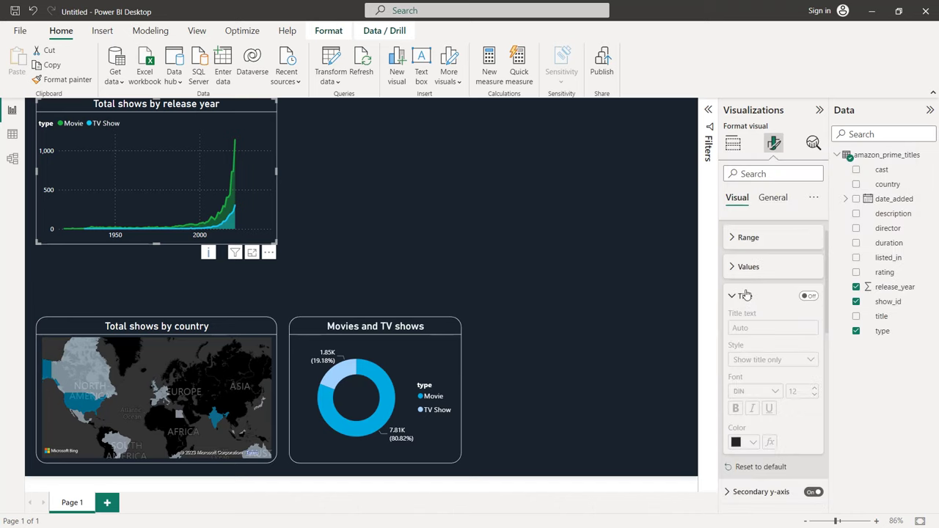
pyautogui.click(745, 295)
pyautogui.click(745, 250)
pyautogui.scroll(-2, 745, 254)
pyautogui.scroll(-3, 744, 255)
pyautogui.click(761, 396)
pyautogui.scroll(-5, 761, 389)
pyautogui.click(763, 345)
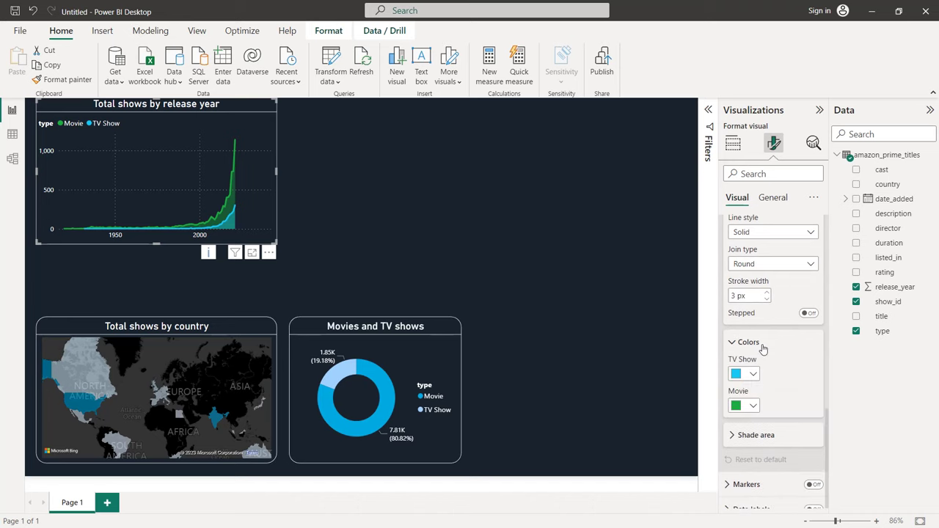
pyautogui.scroll(-1, 763, 349)
pyautogui.click(754, 342)
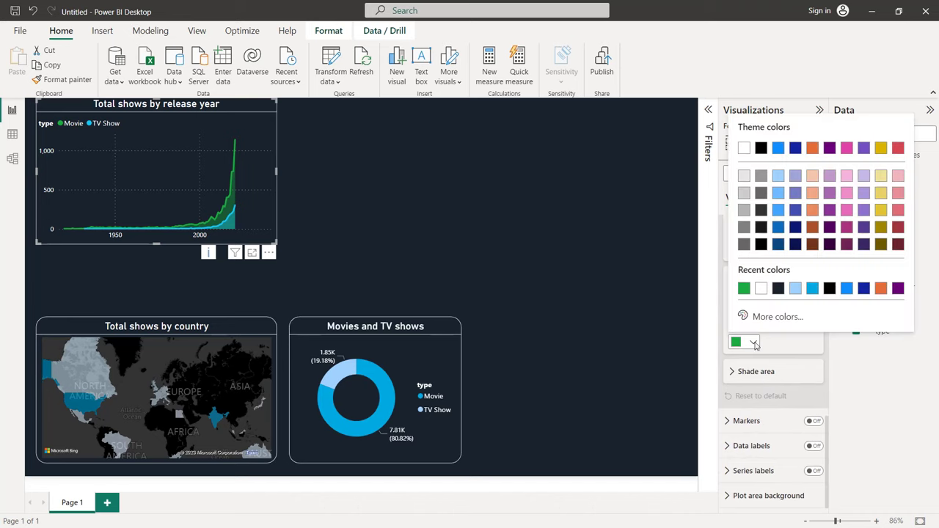
pyautogui.click(812, 288)
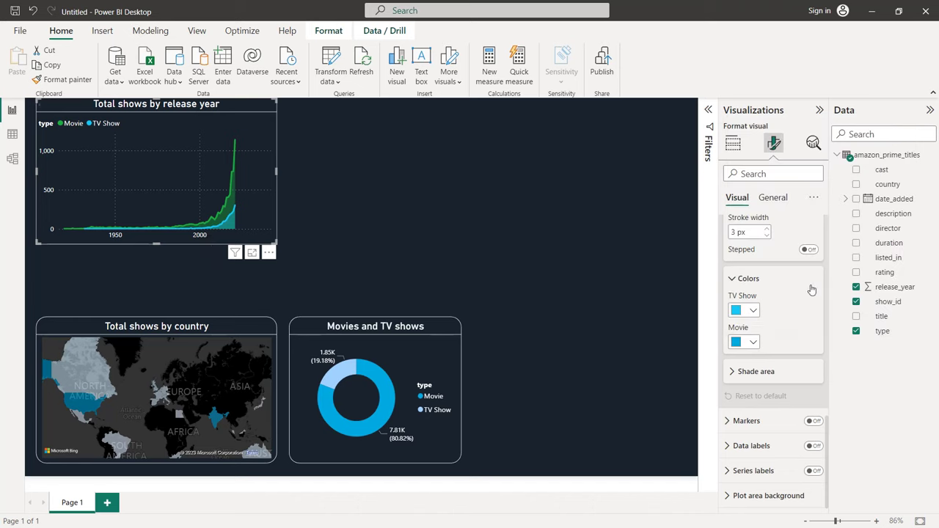
pyautogui.click(752, 311)
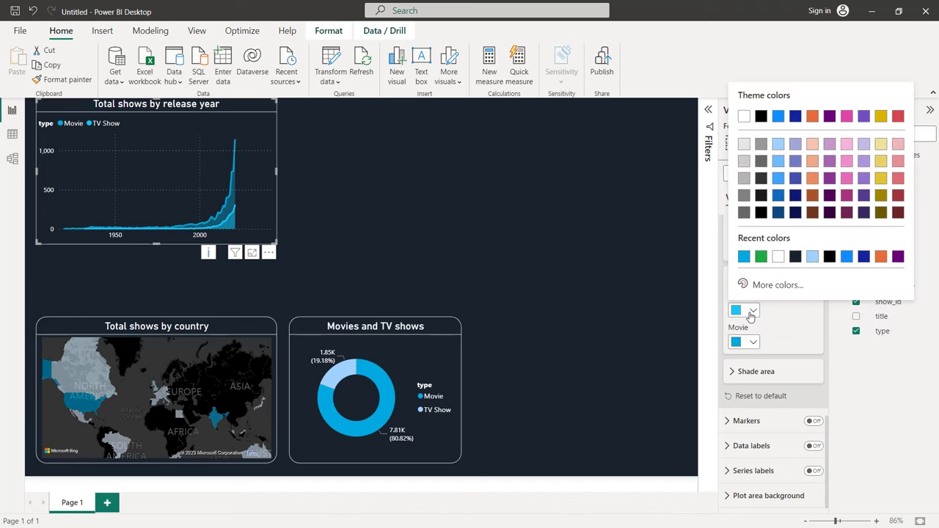
pyautogui.click(812, 257)
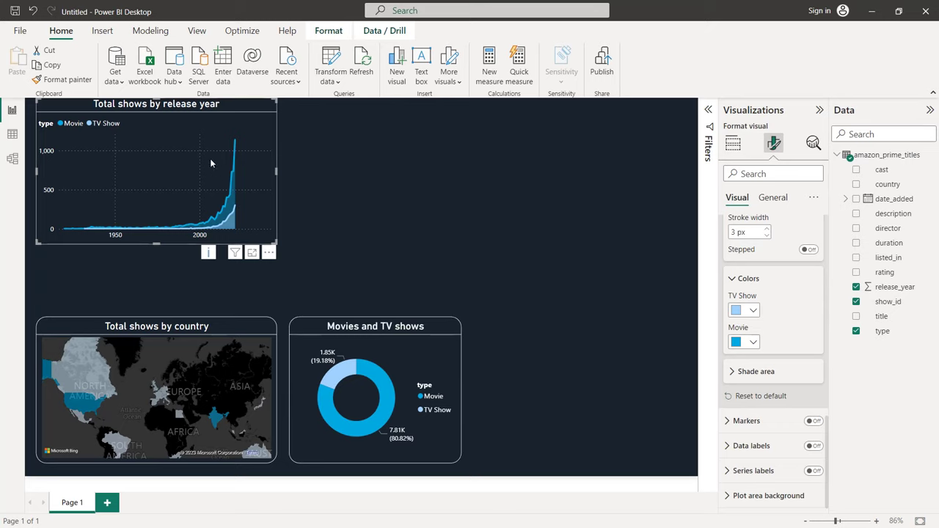
# Give the release-year chart a white visual border with 20 px rounded corners
pyautogui.click(772, 199)
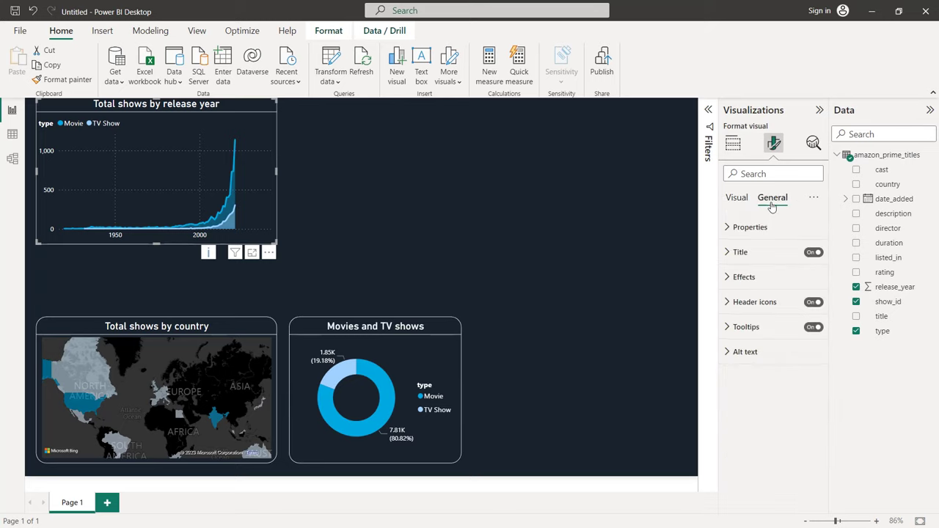
pyautogui.click(771, 277)
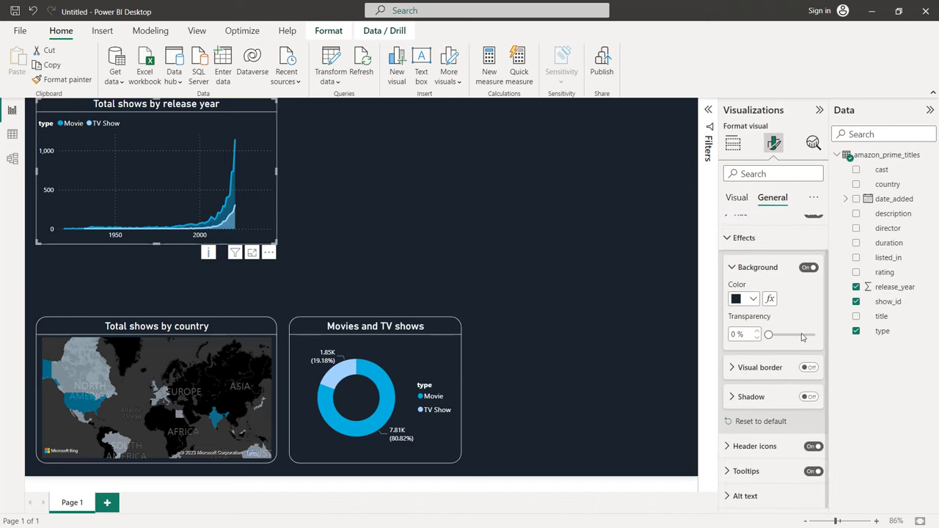
pyautogui.click(808, 368)
pyautogui.click(763, 370)
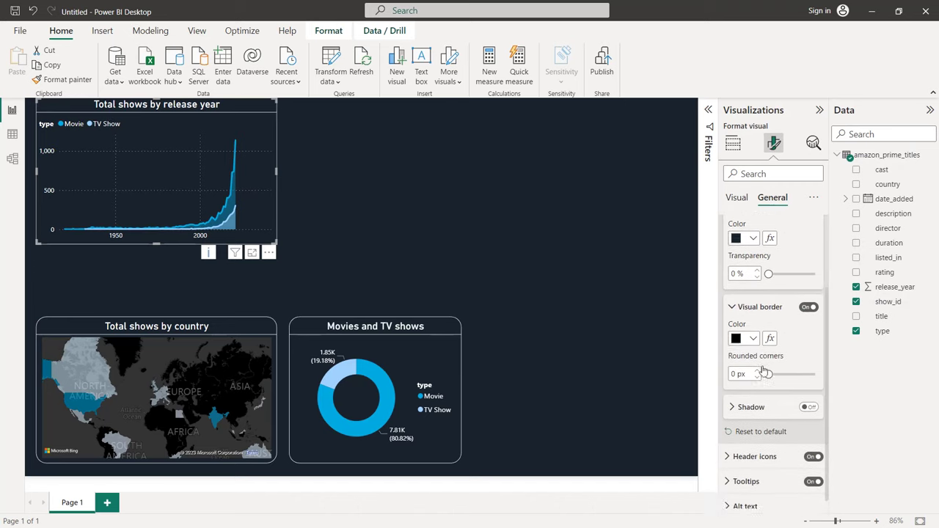
pyautogui.click(752, 329)
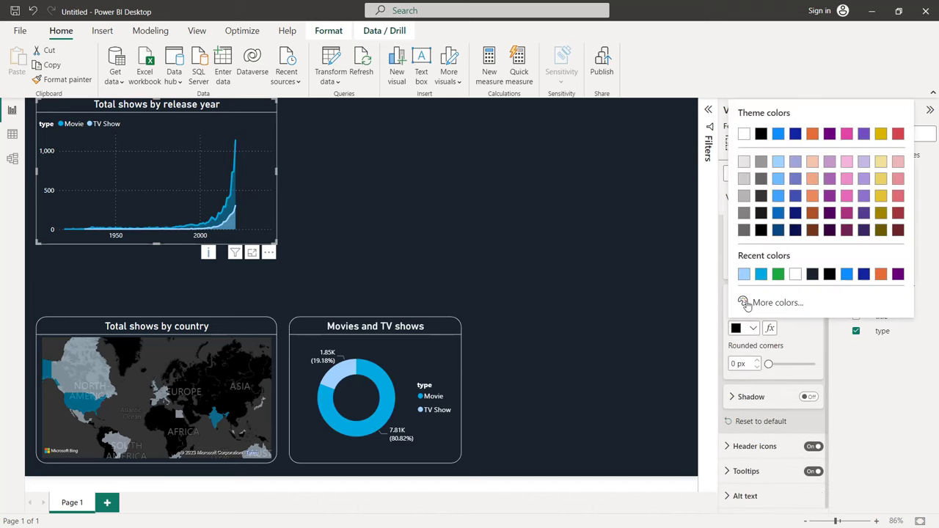
pyautogui.click(801, 275)
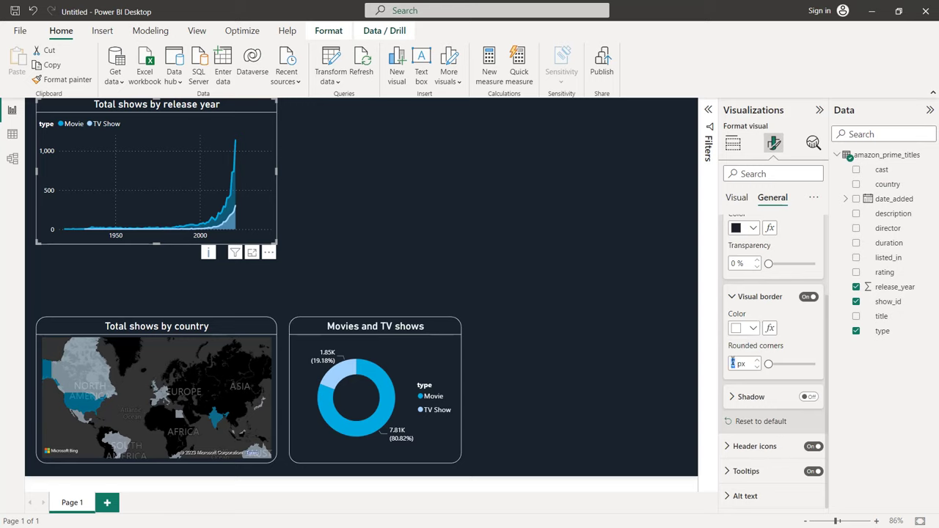
pyautogui.write('20')
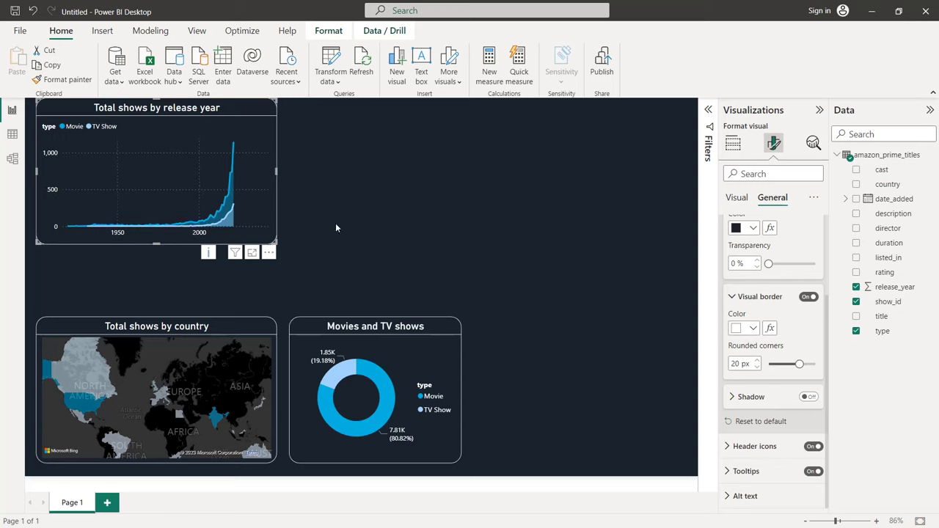
# Nudge the donut left and fit the release-year chart into the bottom row beside it
pyautogui.moveTo(172, 197); pyautogui.dragTo(561, 282)
pyautogui.click(250, 360)
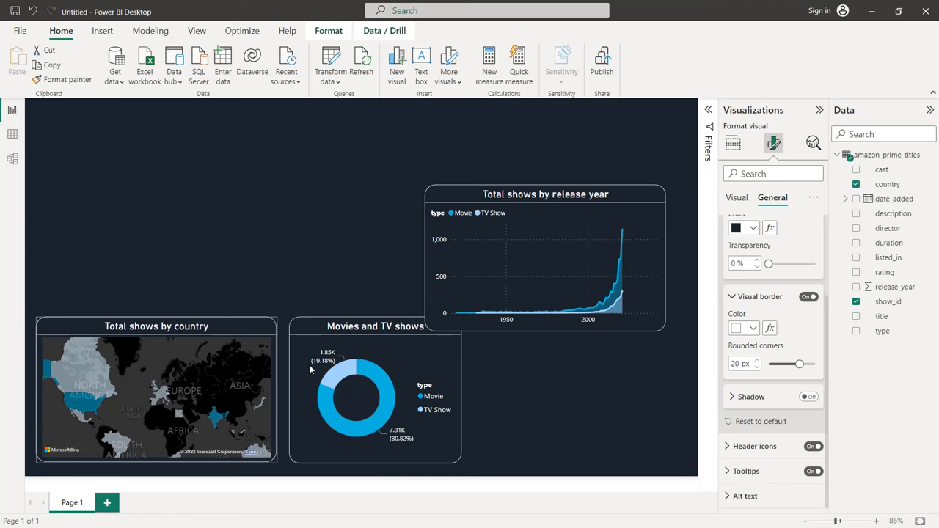
pyautogui.click(329, 338)
pyautogui.moveTo(329, 338); pyautogui.dragTo(325, 338)
pyautogui.click(478, 264)
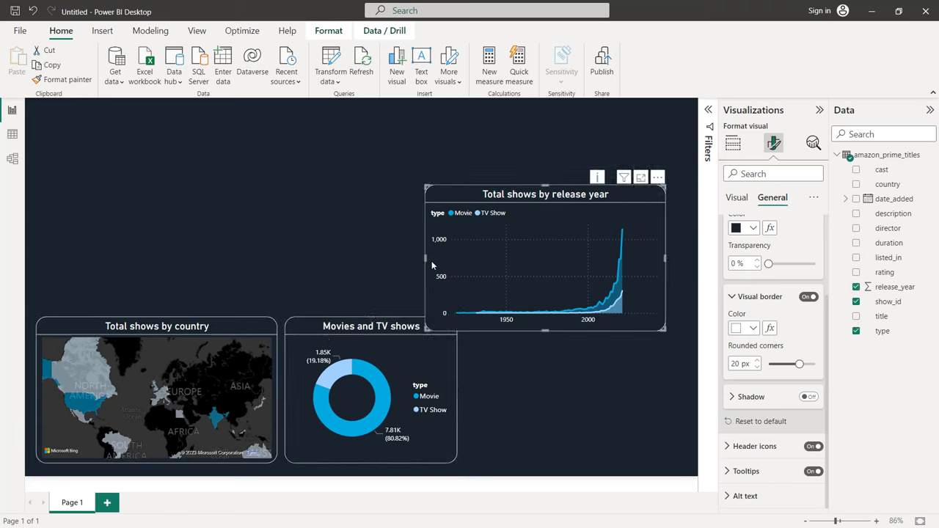
pyautogui.moveTo(439, 263); pyautogui.dragTo(484, 249)
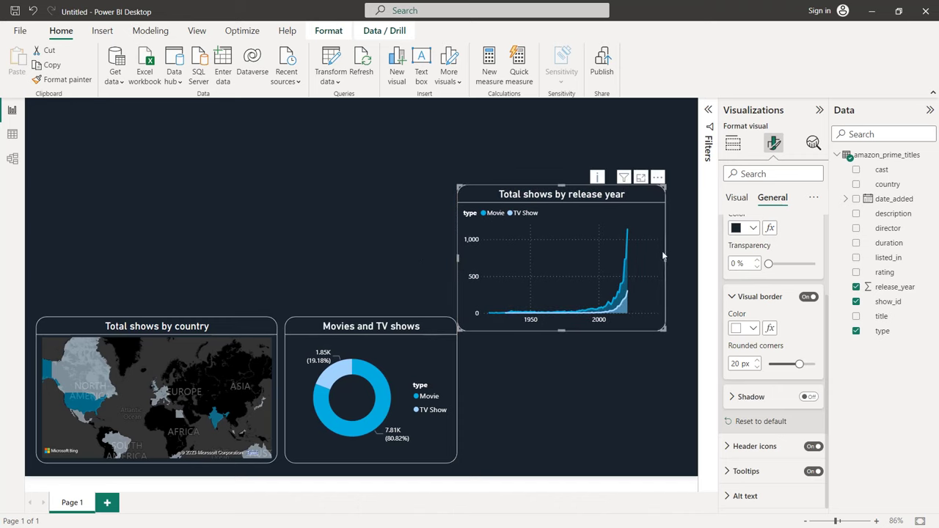
pyautogui.moveTo(666, 258); pyautogui.dragTo(682, 260)
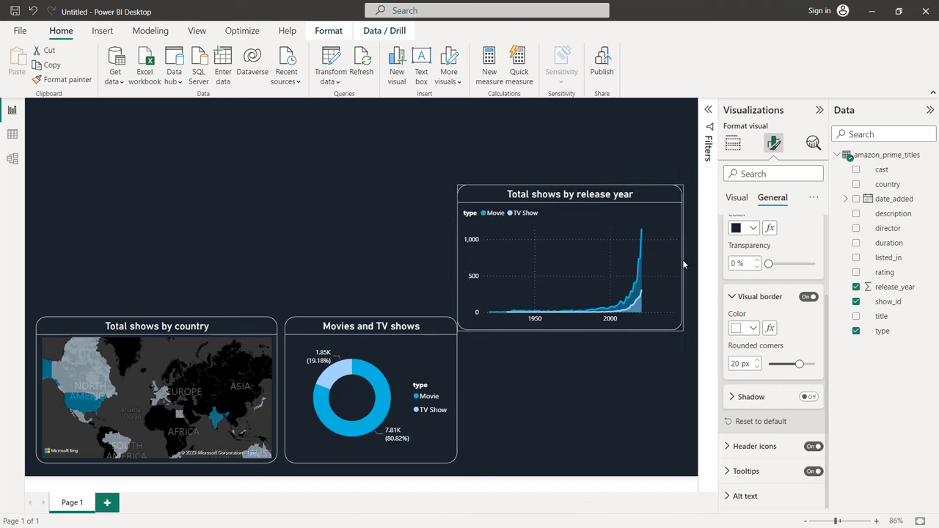
pyautogui.moveTo(590, 211); pyautogui.dragTo(591, 327)
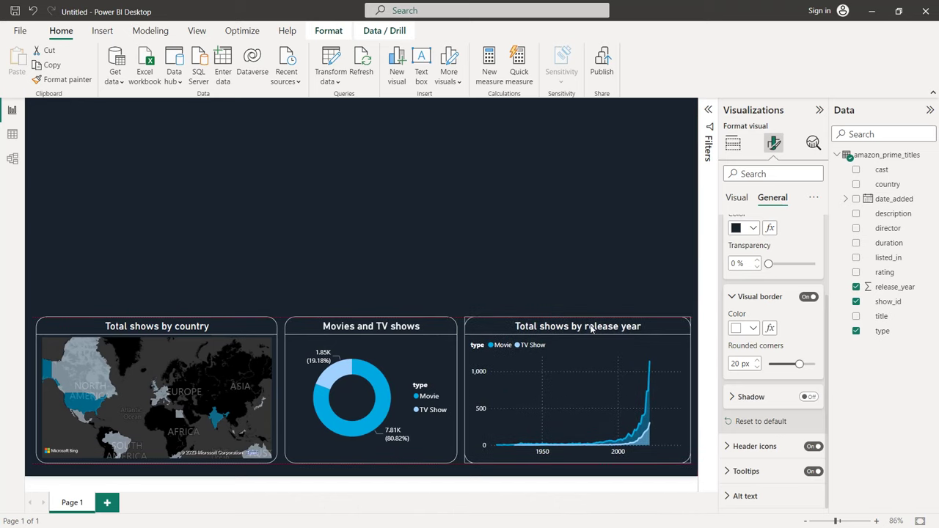
pyautogui.click(554, 237)
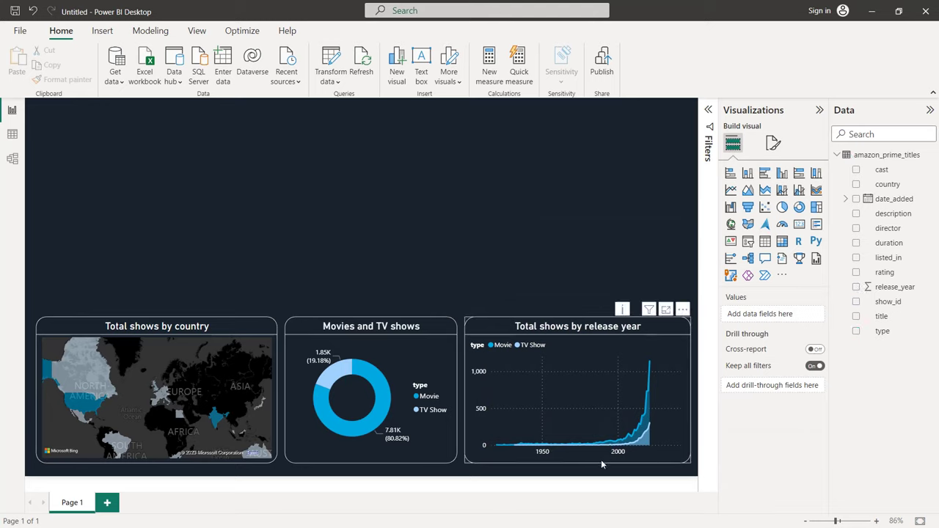
# Set the release-year chart's x-axis range maximum to 2021
pyautogui.click(577, 371)
pyautogui.click(773, 144)
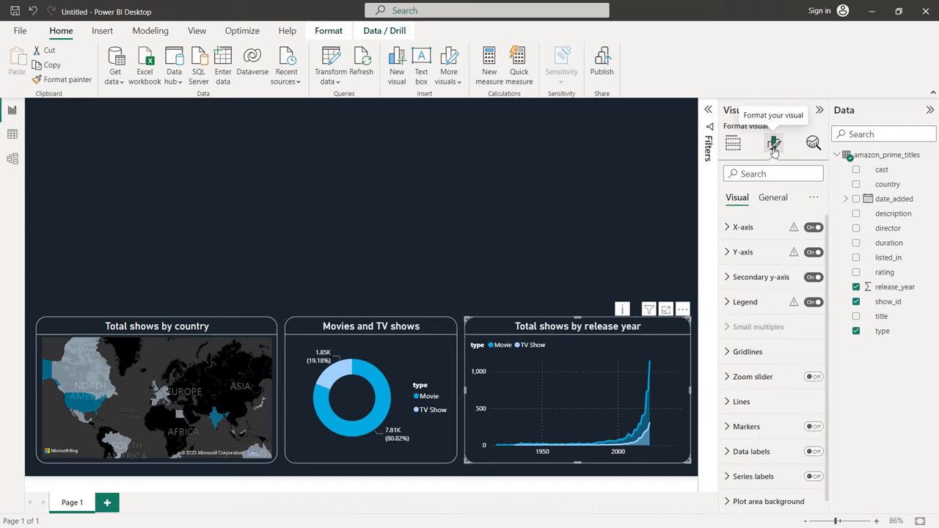
pyautogui.click(776, 227)
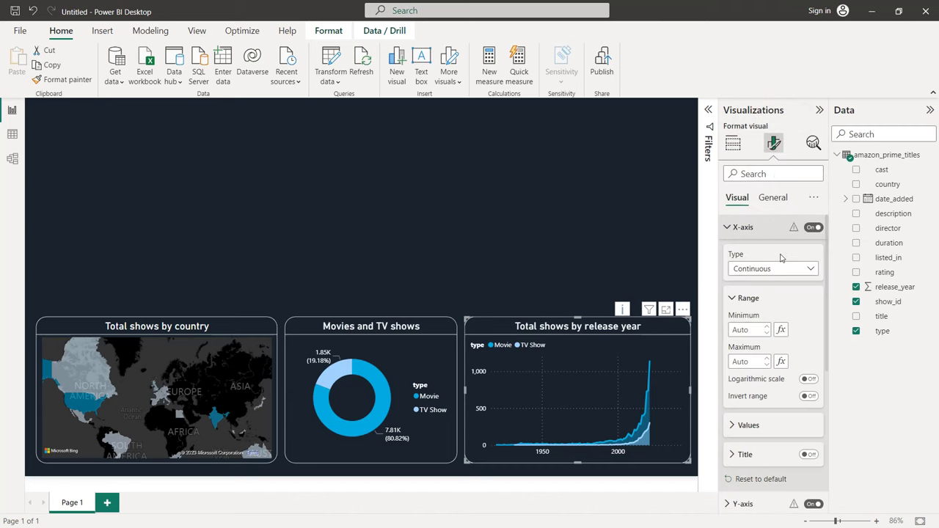
pyautogui.click(740, 360)
pyautogui.write('2021')
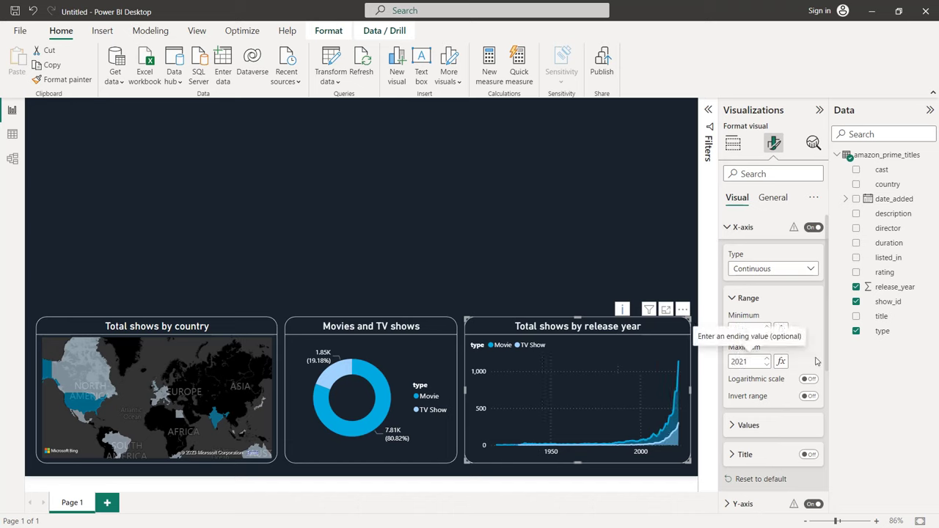
pyautogui.click(732, 299)
pyautogui.click(727, 225)
pyautogui.click(578, 201)
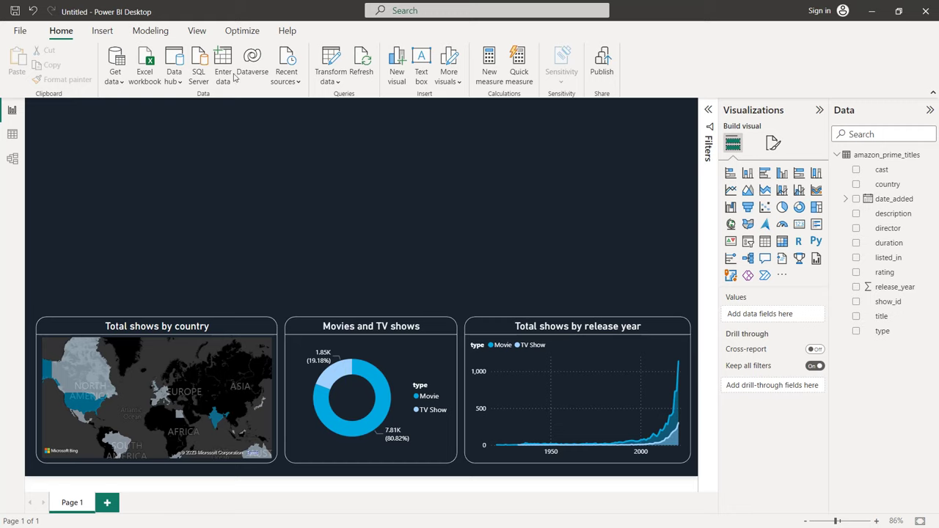
# Insert the Prime Video logo image and move it to the canvas centre
pyautogui.click(100, 32)
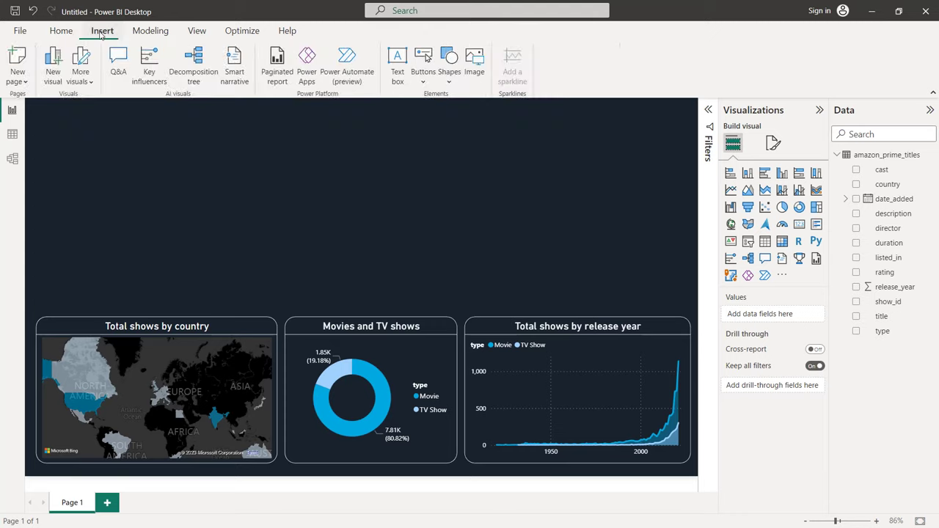
pyautogui.click(474, 64)
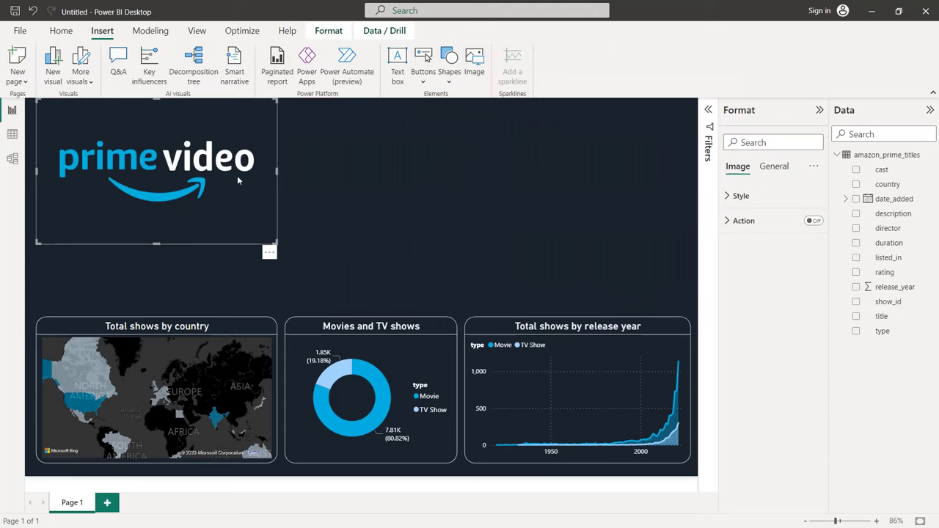
pyautogui.moveTo(237, 178); pyautogui.dragTo(437, 209)
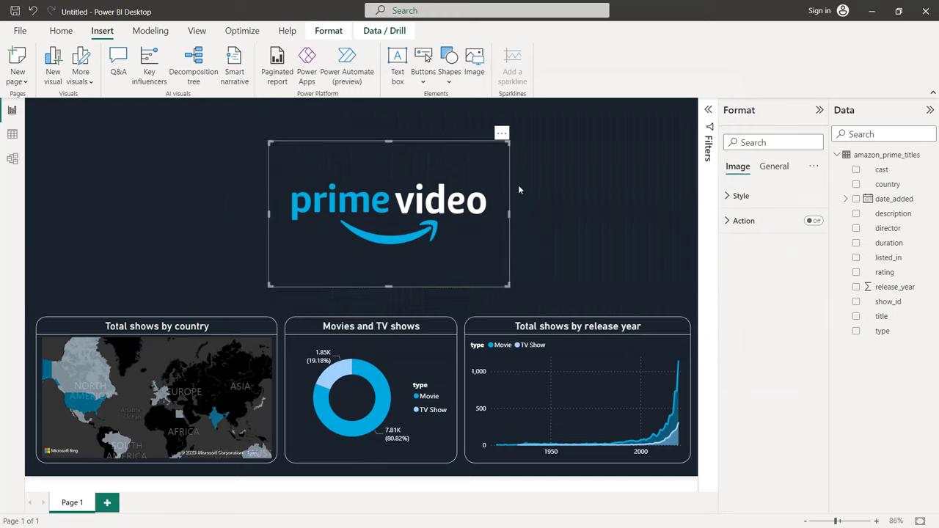
# Give the logo a white visual border with 10 px rounded corners
pyautogui.click(774, 169)
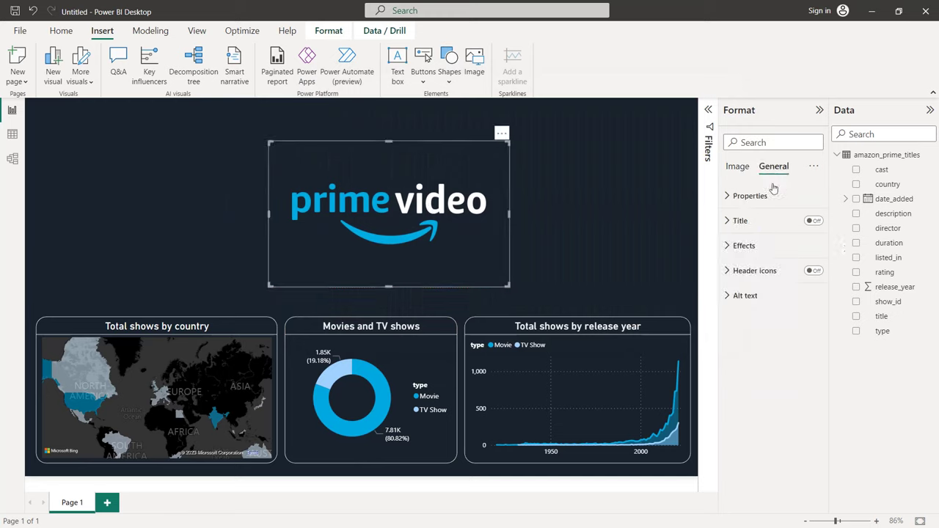
pyautogui.click(767, 245)
pyautogui.click(808, 375)
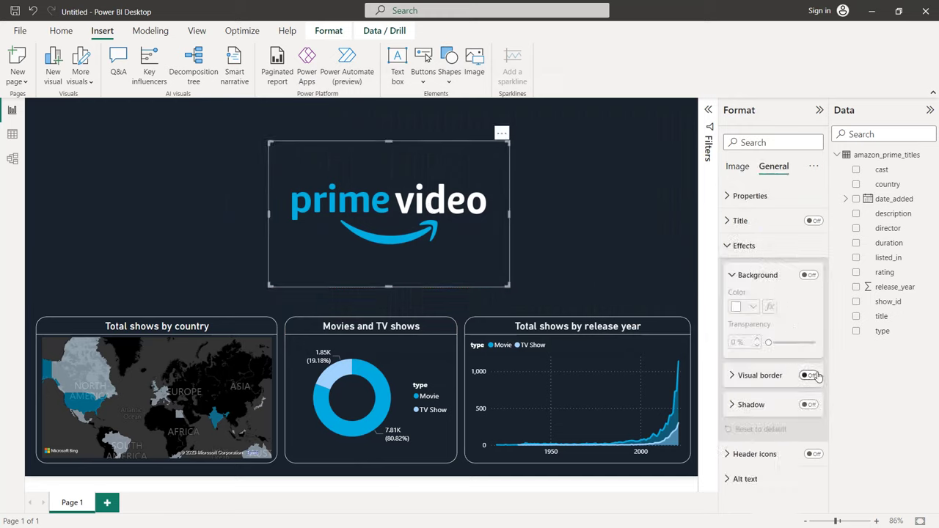
pyautogui.click(775, 375)
pyautogui.click(753, 352)
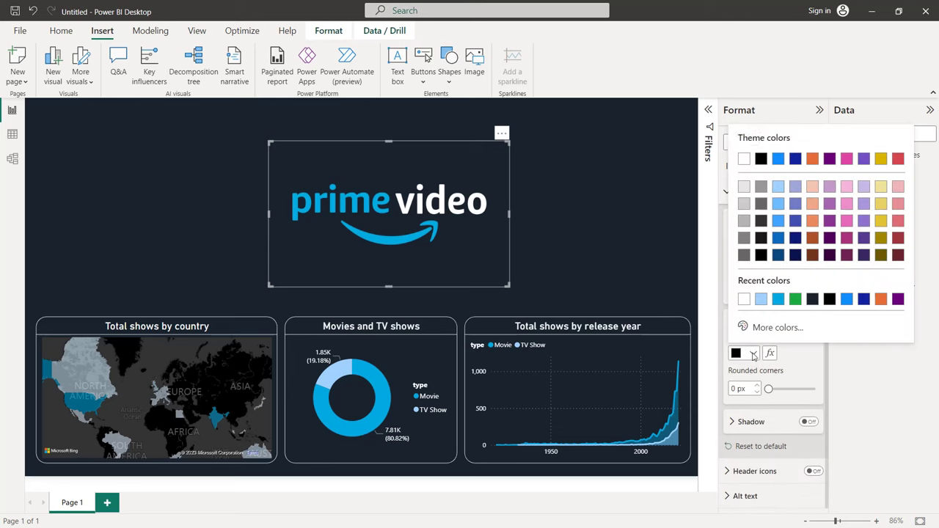
pyautogui.click(737, 300)
pyautogui.write('10')
# Resize the logo so it sits centred just above the chart row
pyautogui.click(663, 253)
pyautogui.click(507, 250)
pyautogui.moveTo(509, 217); pyautogui.dragTo(457, 222)
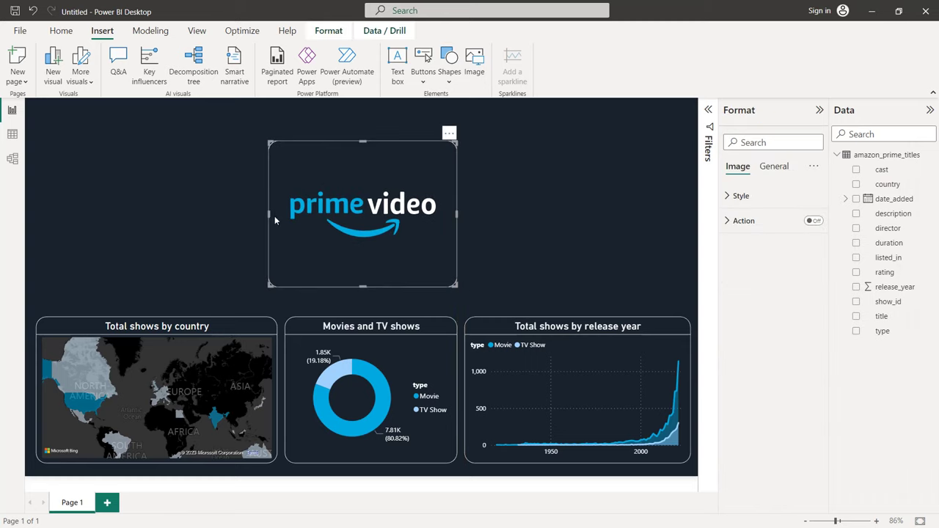
pyautogui.moveTo(268, 215); pyautogui.dragTo(286, 211)
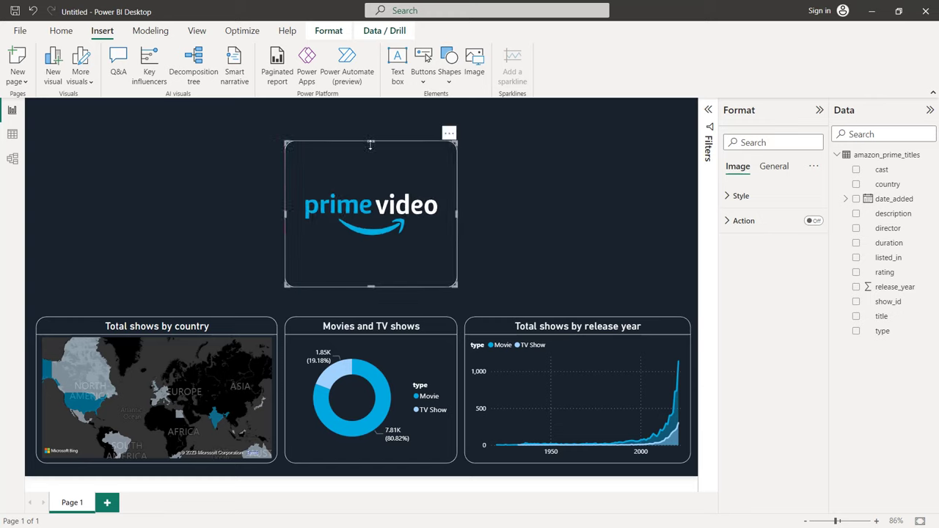
pyautogui.moveTo(369, 144); pyautogui.dragTo(369, 189)
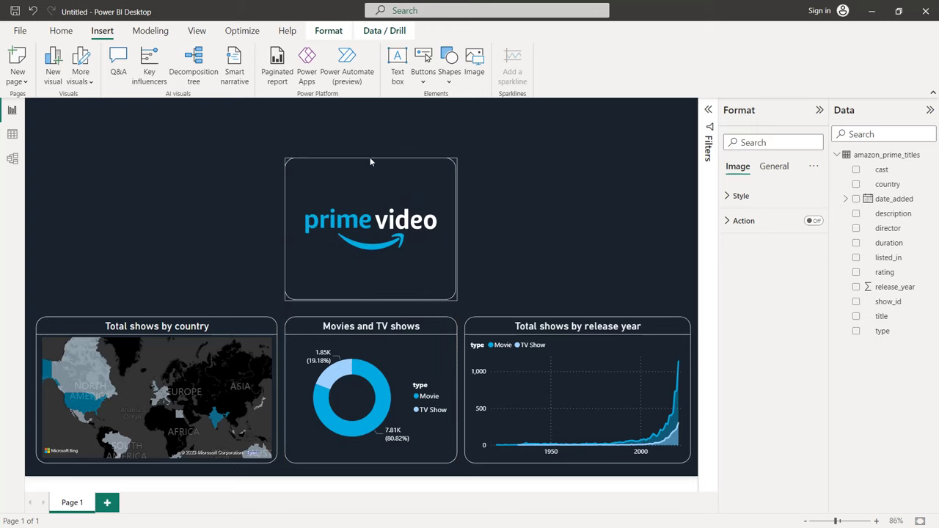
pyautogui.click(544, 168)
pyautogui.click(404, 225)
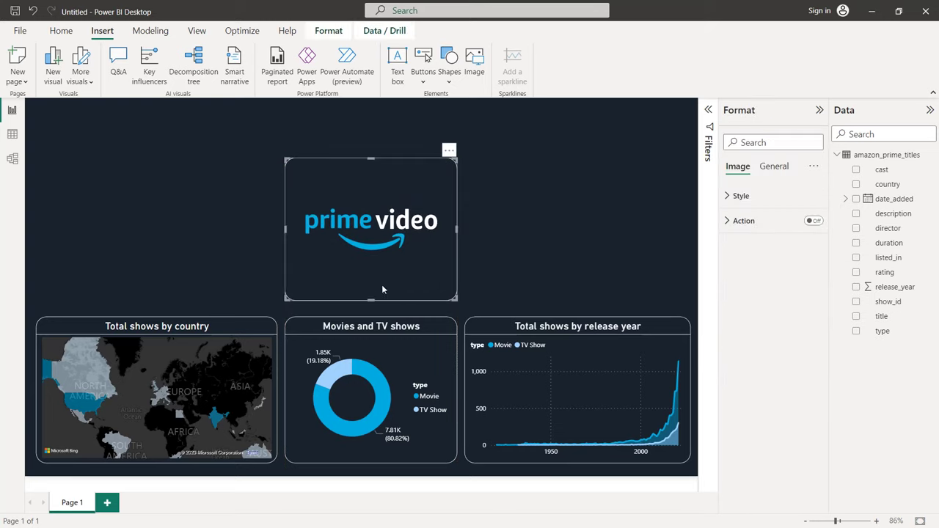
pyautogui.moveTo(372, 301); pyautogui.dragTo(373, 306)
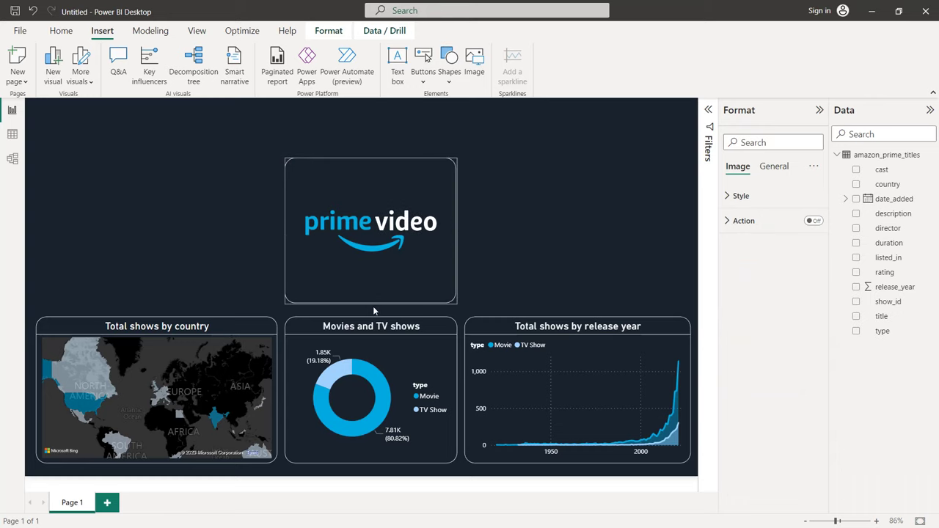
pyautogui.click(558, 220)
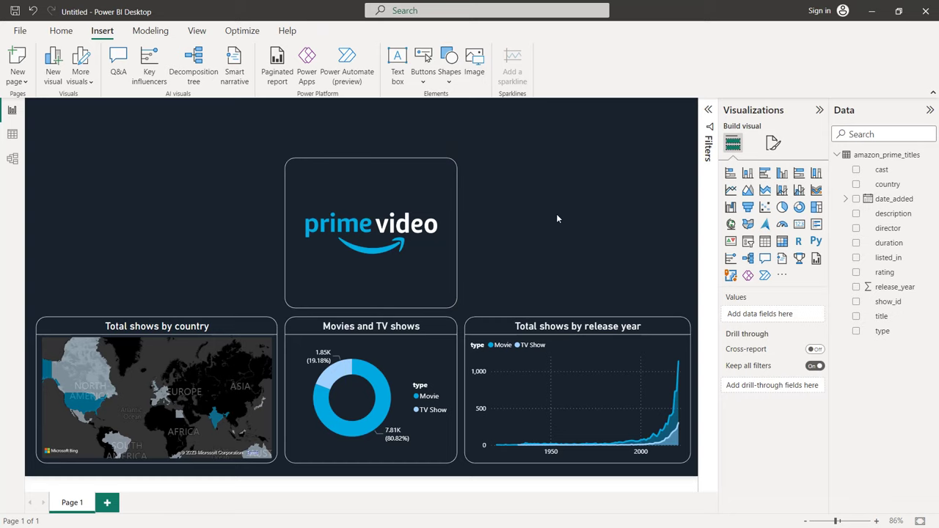
# Add a bar chart of Count of show_id by rating
pyautogui.click(731, 175)
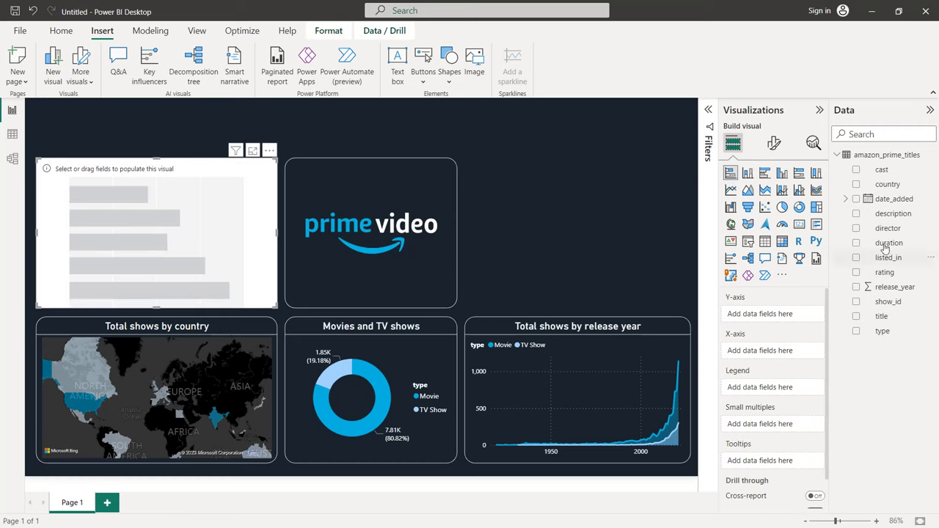
pyautogui.moveTo(889, 272); pyautogui.dragTo(809, 313)
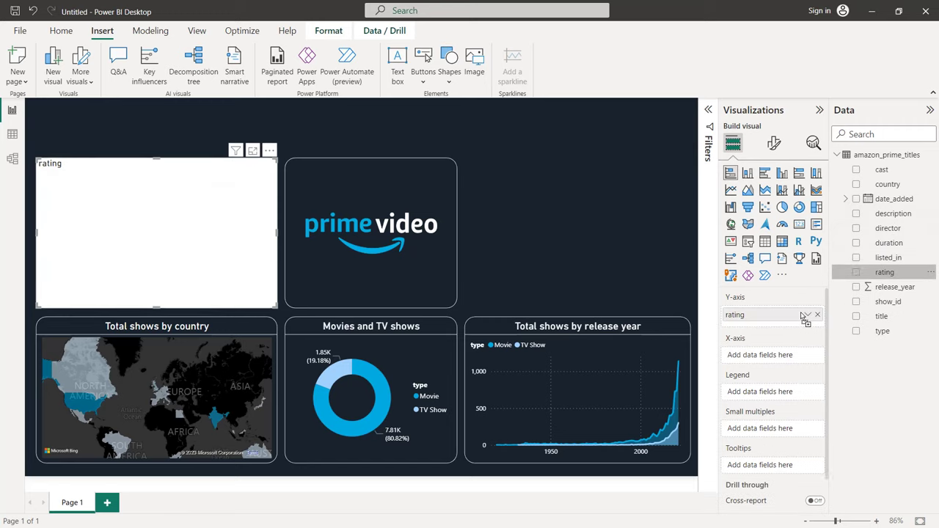
pyautogui.moveTo(894, 302); pyautogui.dragTo(818, 357)
pyautogui.click(807, 357)
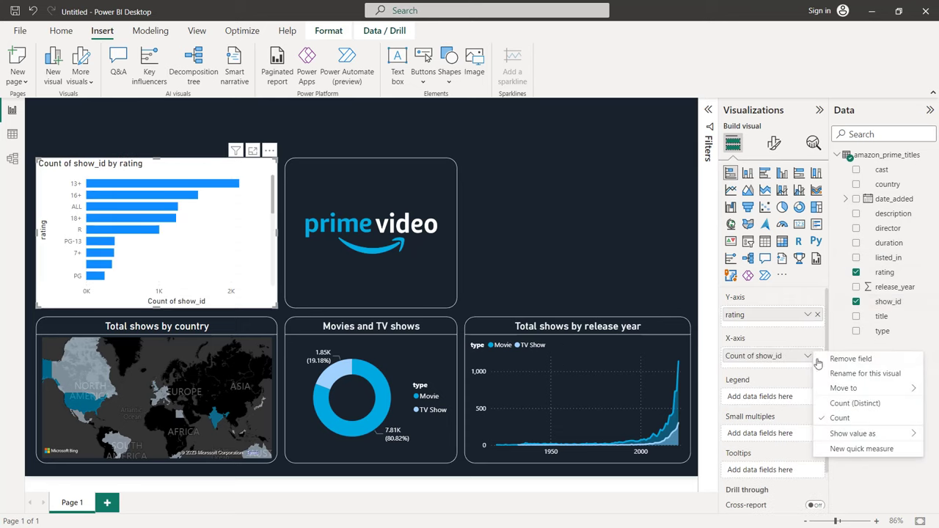
pyautogui.click(842, 403)
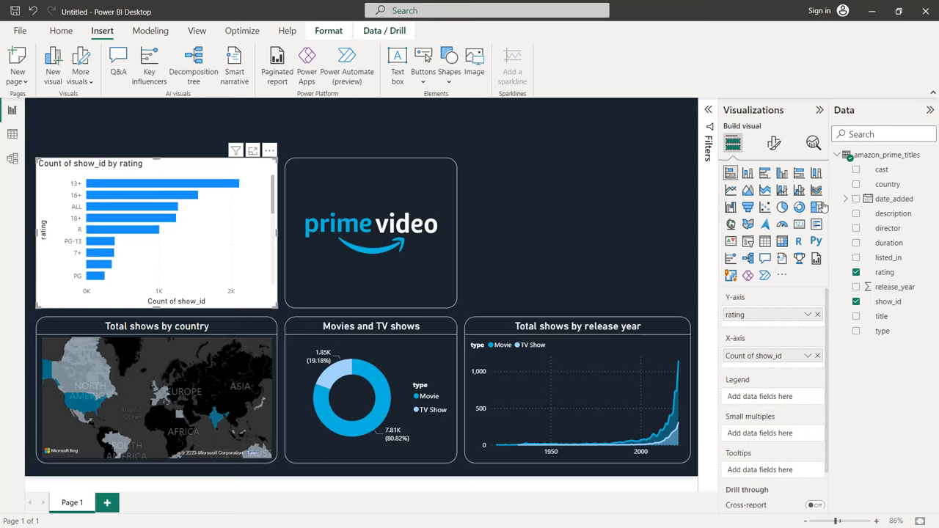
# Bring up the bar chart's Effects background colour choices
pyautogui.click(773, 145)
pyautogui.click(772, 198)
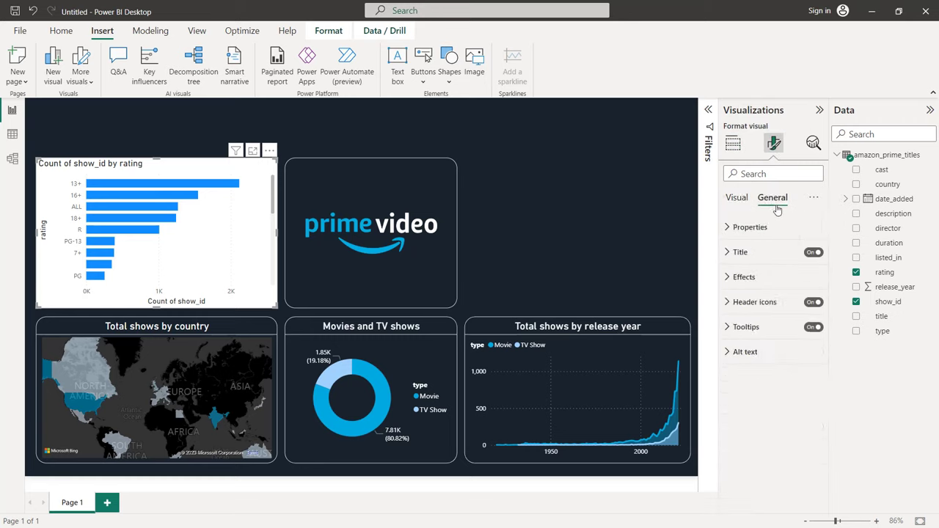
pyautogui.click(762, 277)
pyautogui.click(752, 338)
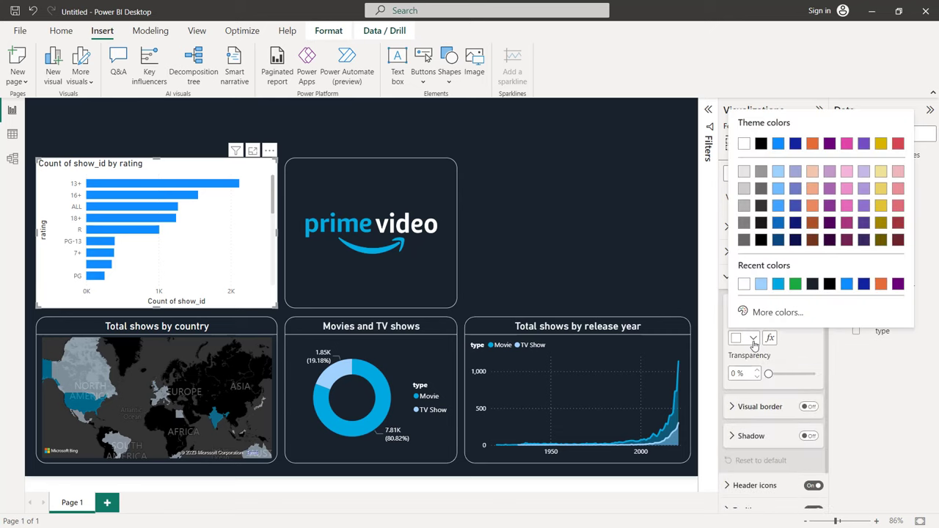
# Give the rating chart a dark background and a white border with 20 px rounded corners
pyautogui.click(811, 284)
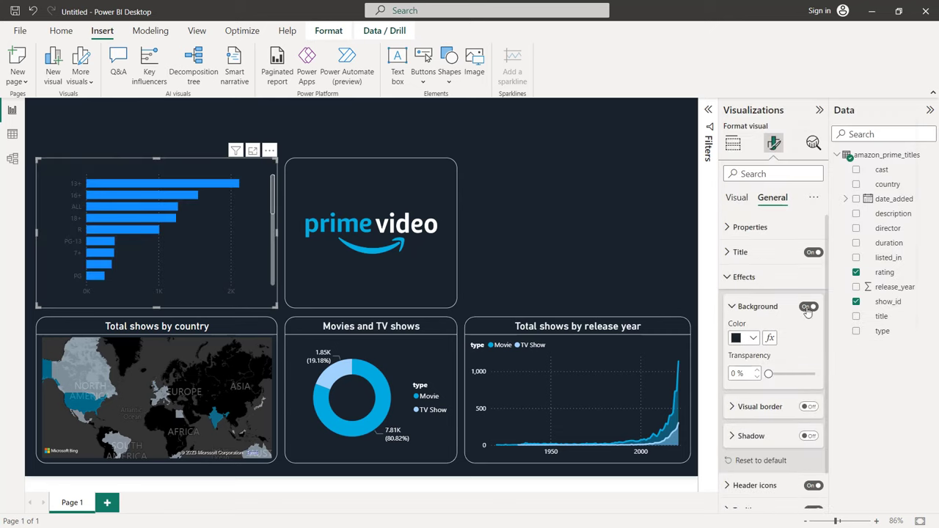
pyautogui.click(807, 406)
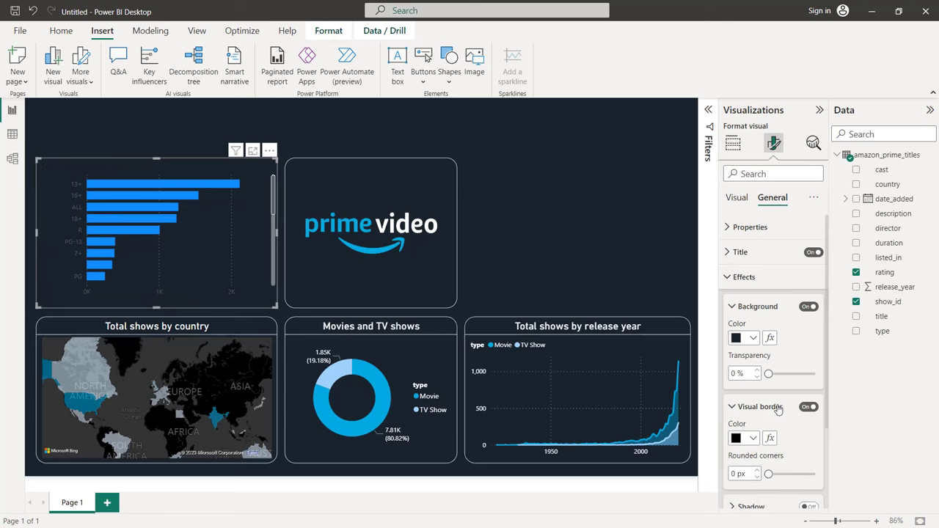
pyautogui.scroll(-2, 777, 396)
pyautogui.click(753, 351)
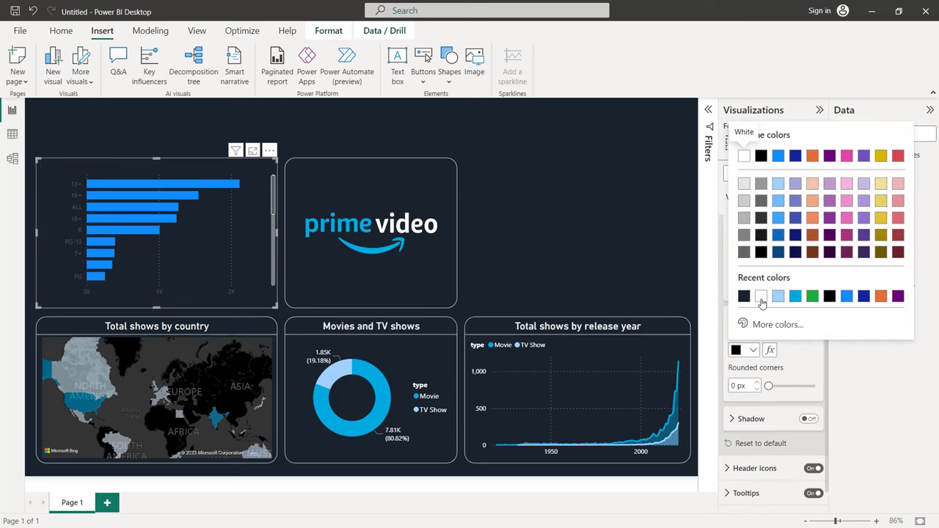
pyautogui.click(761, 296)
pyautogui.click(752, 383)
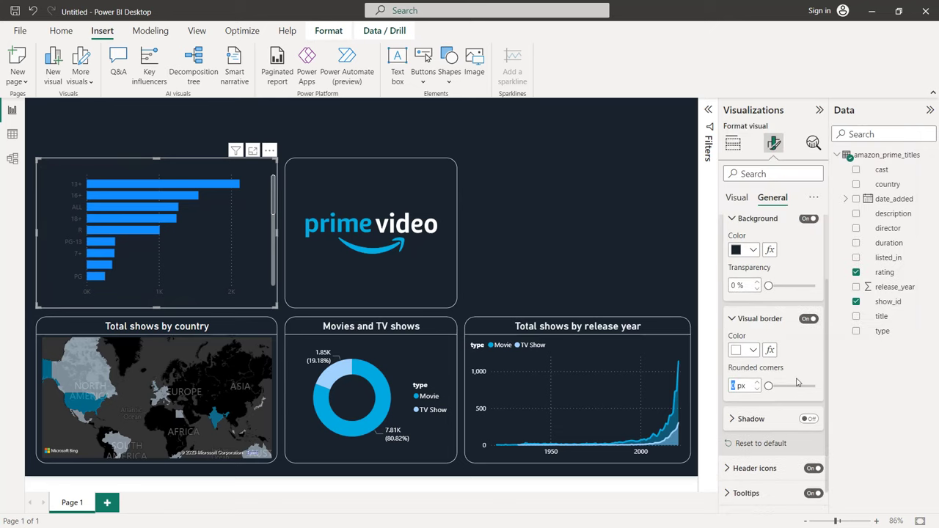
pyautogui.click(797, 384)
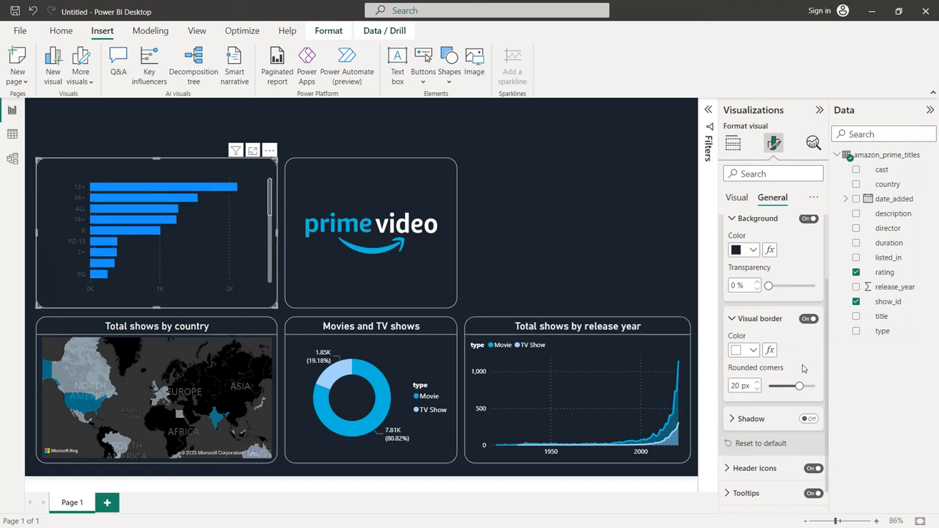
pyautogui.scroll(3, 802, 368)
# Retitle the chart 'Ratings by total shows' in white at font size 16
pyautogui.click(737, 251)
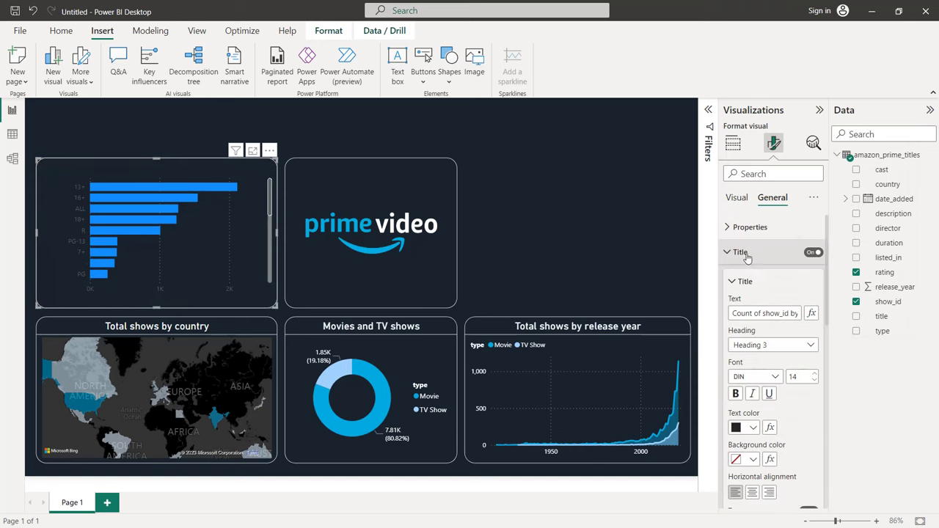
pyautogui.tripleClick(760, 313)
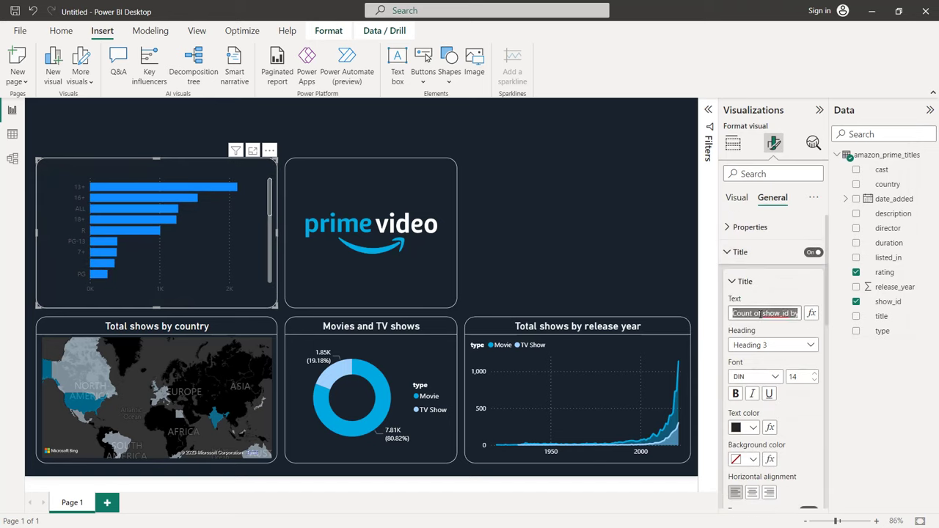
pyautogui.write('Ratings by tot')
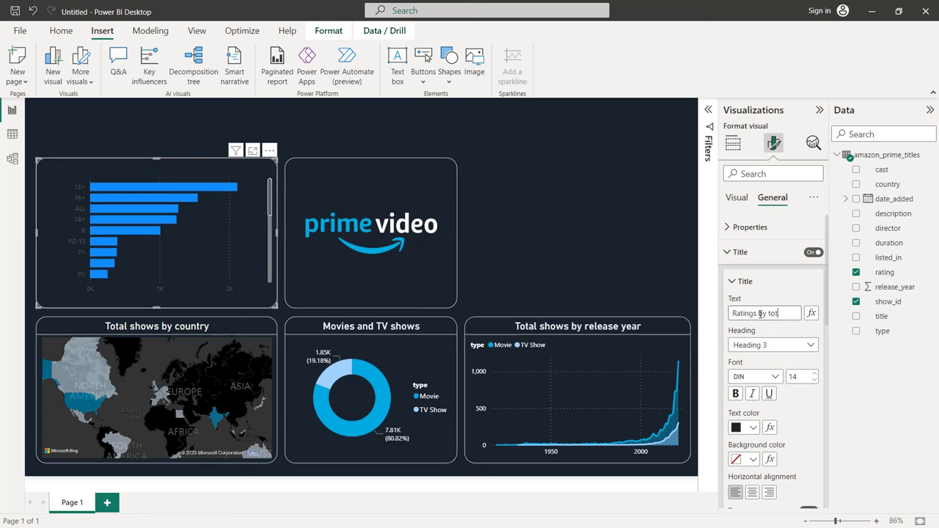
pyautogui.write('al shows')
pyautogui.click(753, 428)
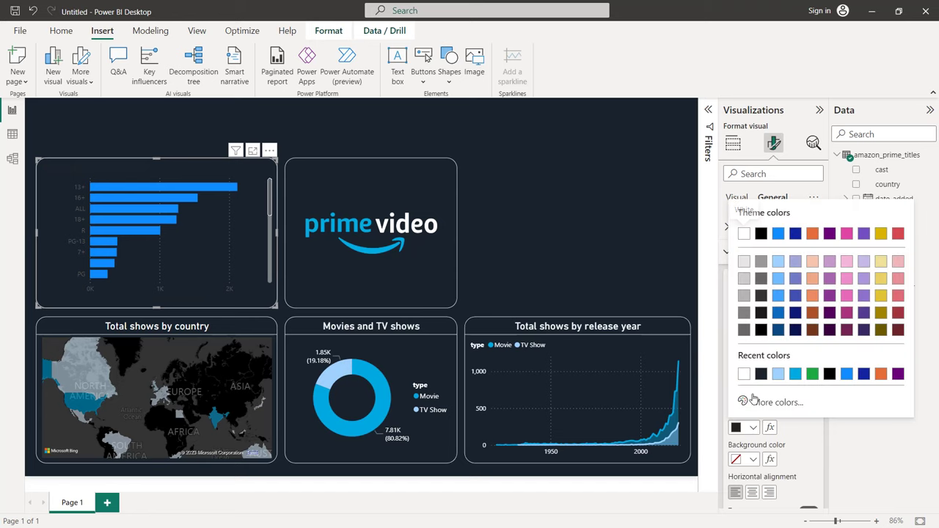
pyautogui.click(744, 374)
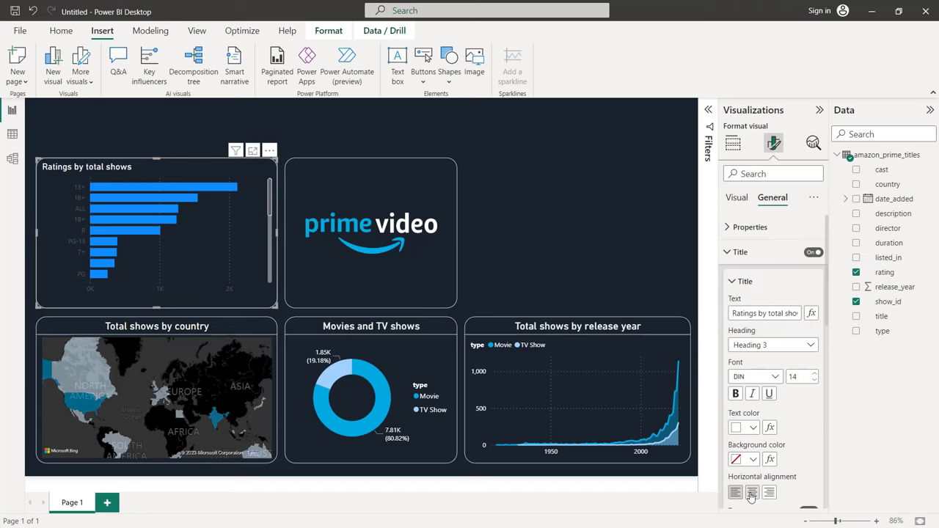
pyautogui.click(814, 373)
pyautogui.click(813, 373)
# Add a white divider under the chart title
pyautogui.scroll(-3, 807, 407)
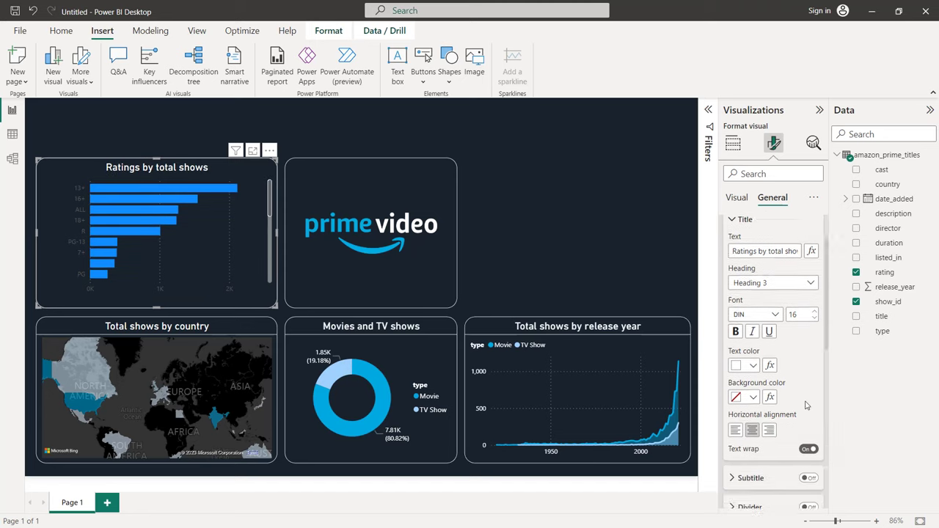
pyautogui.click(809, 437)
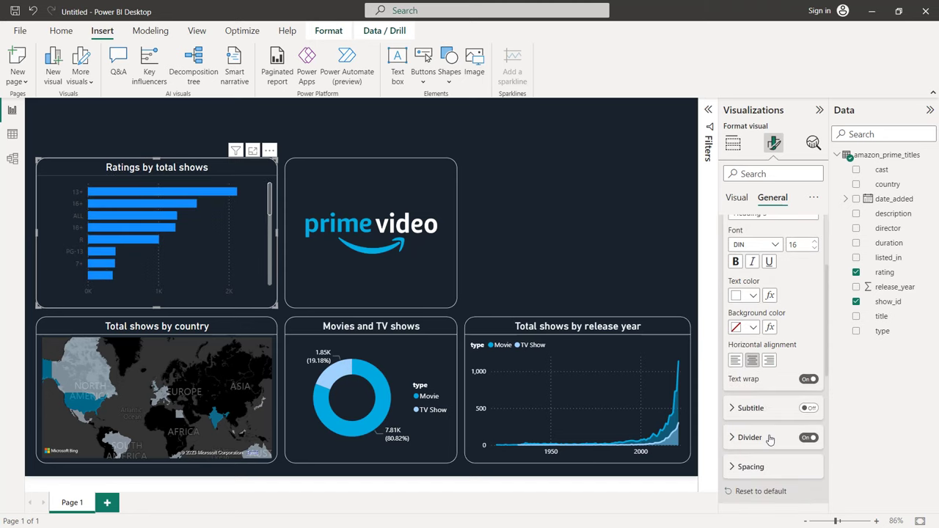
pyautogui.scroll(-2, 770, 432)
pyautogui.click(753, 381)
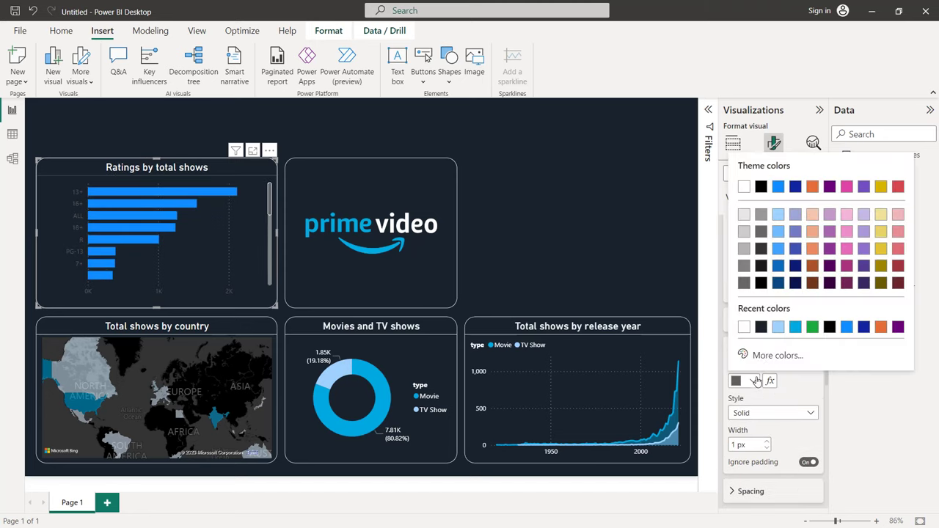
pyautogui.click(746, 328)
pyautogui.scroll(3, 752, 294)
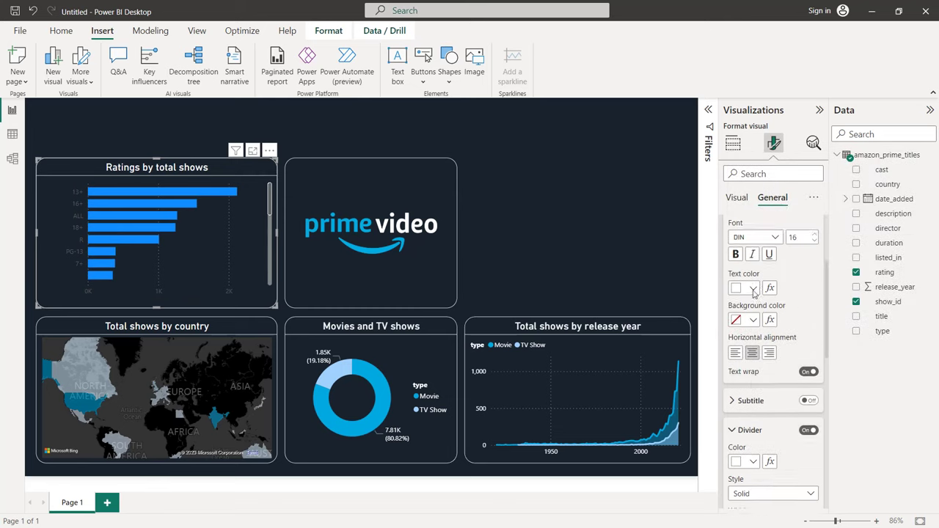
pyautogui.click(742, 196)
# Make the rating chart's Y-axis and X-axis labels white
pyautogui.click(748, 226)
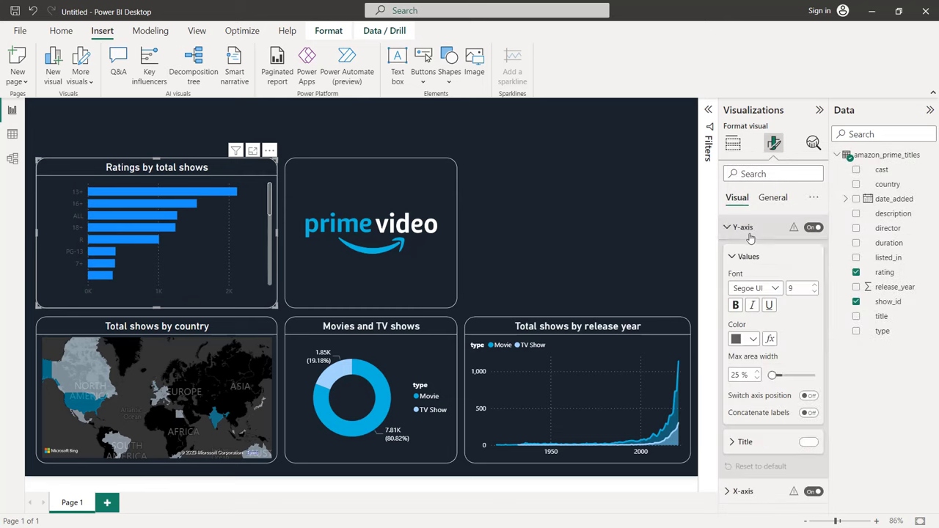
pyautogui.click(750, 338)
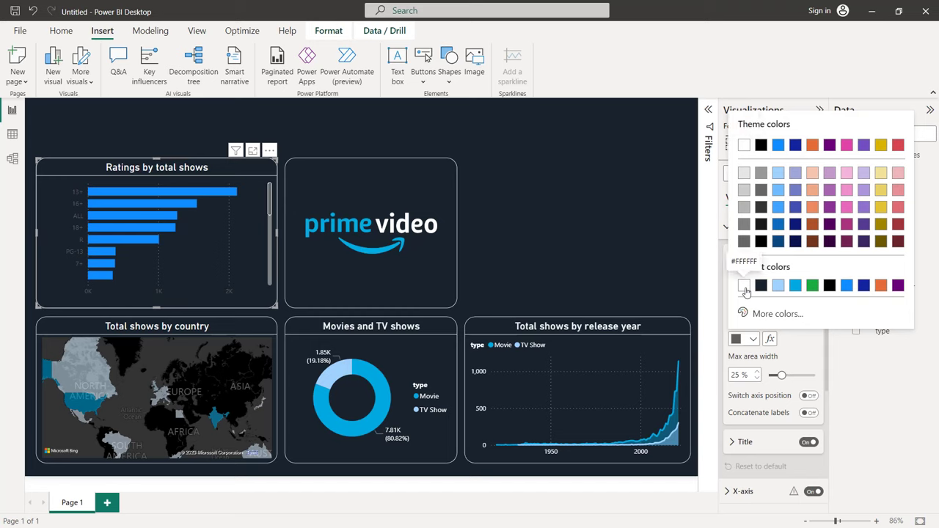
pyautogui.click(744, 291)
pyautogui.scroll(-5, 744, 293)
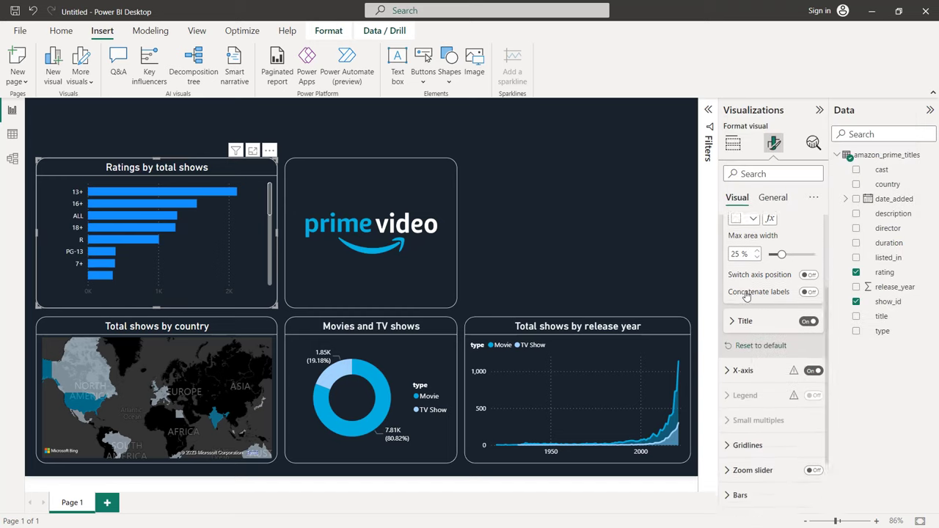
pyautogui.click(742, 295)
pyautogui.scroll(-2, 748, 300)
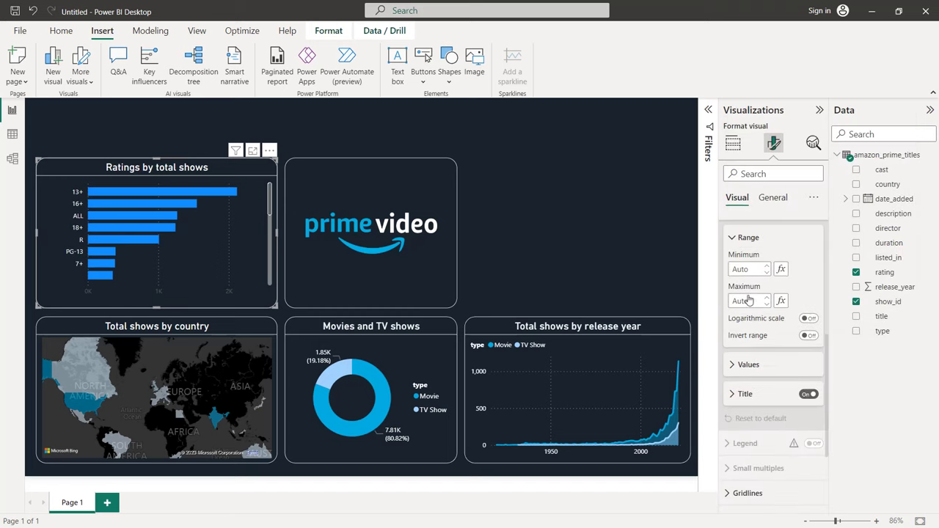
pyautogui.click(748, 365)
pyautogui.scroll(-3, 750, 358)
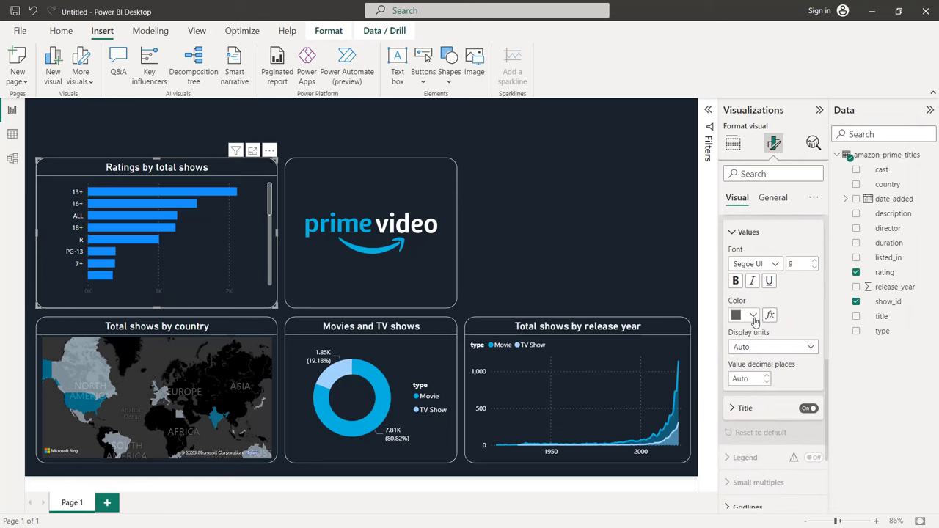
pyautogui.click(753, 315)
pyautogui.click(745, 263)
# Turn on data labels for the bars and colour them white
pyautogui.scroll(-4, 748, 268)
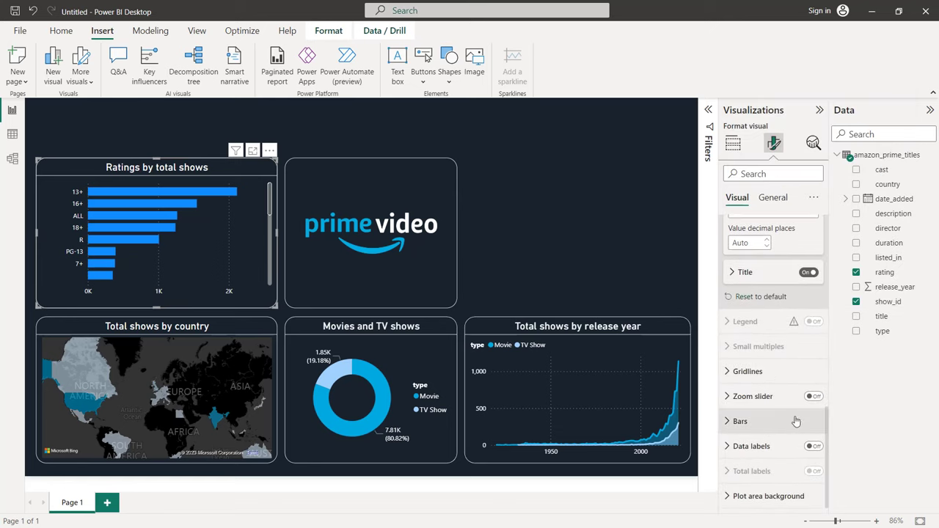
pyautogui.click(812, 446)
pyautogui.click(763, 449)
pyautogui.scroll(-10, 763, 448)
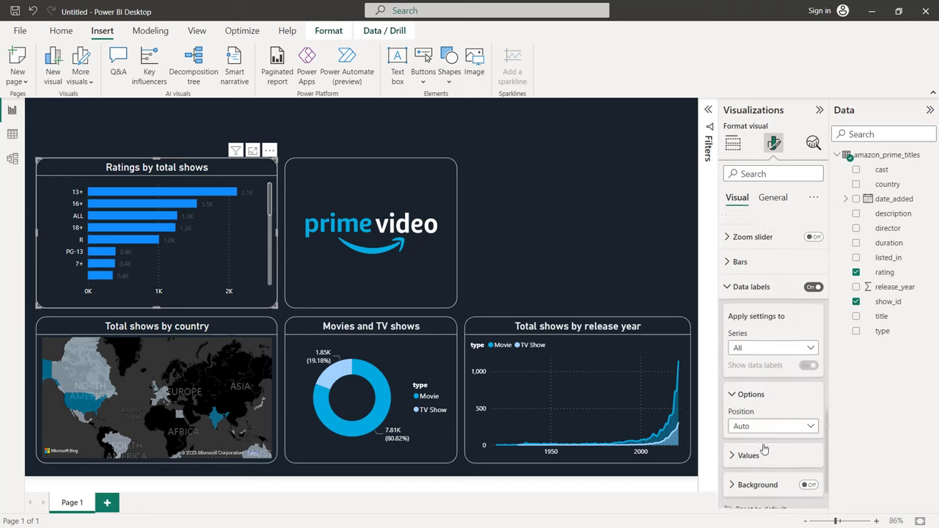
pyautogui.scroll(-1, 761, 437)
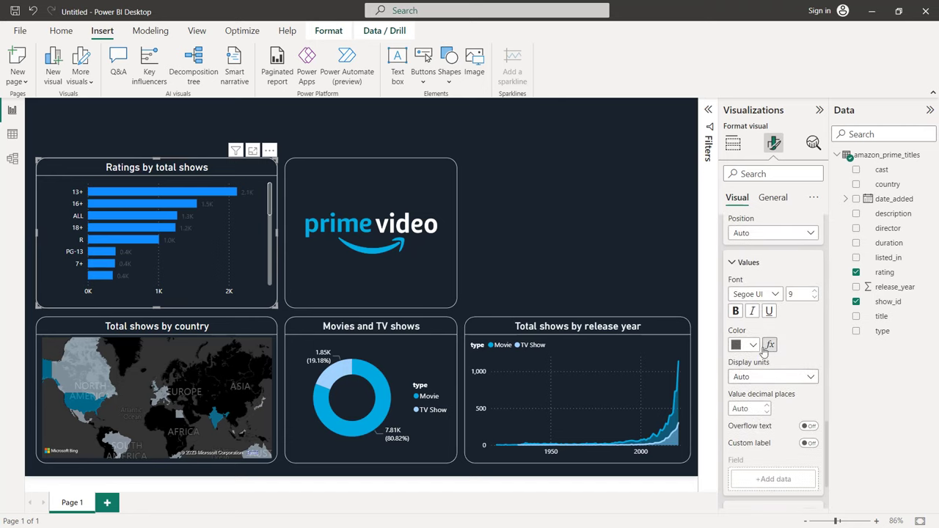
pyautogui.click(752, 345)
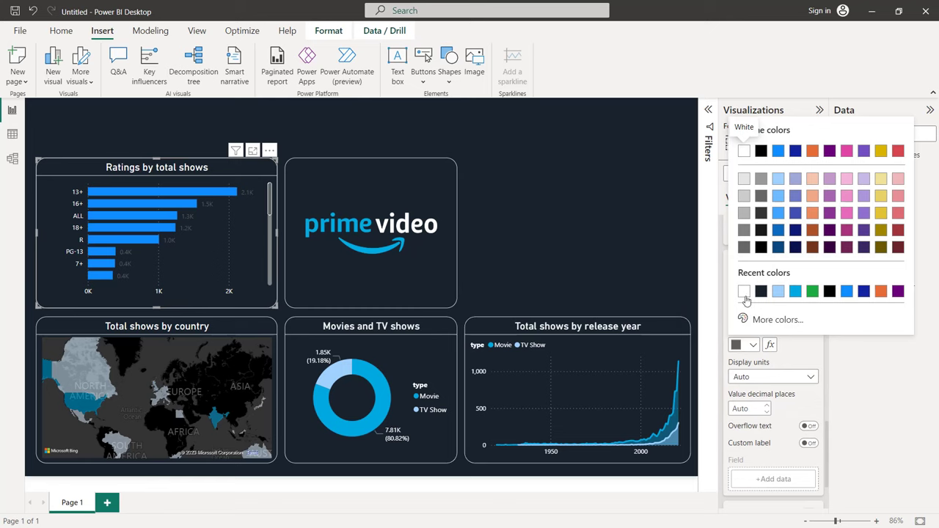
pyautogui.click(744, 292)
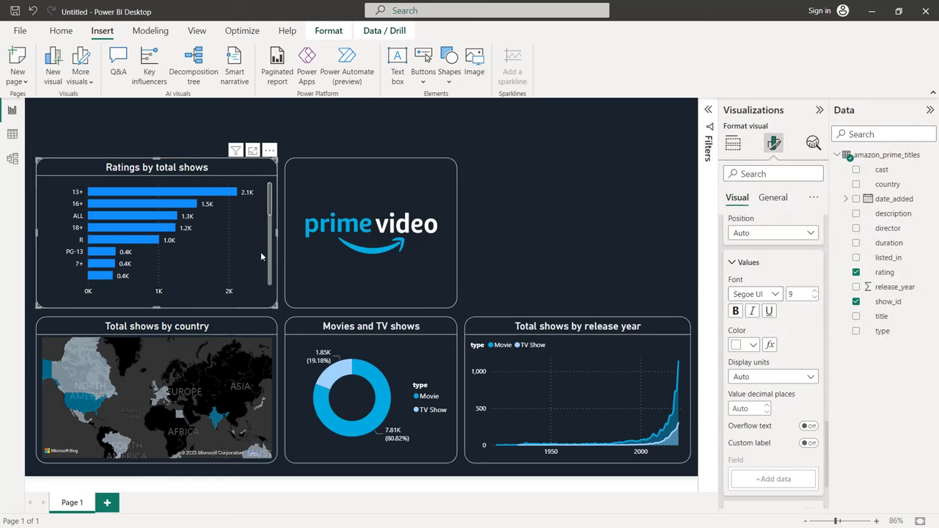
pyautogui.click(545, 214)
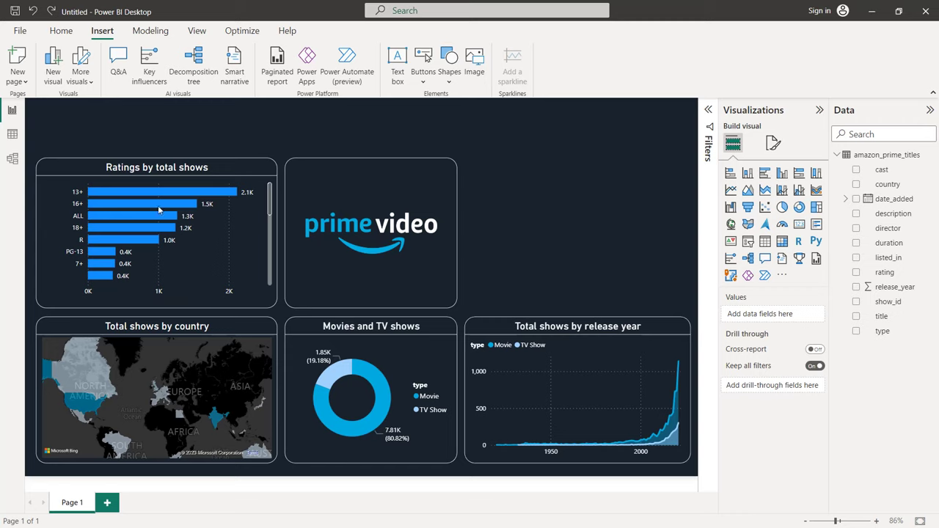
# Duplicate the ratings chart right of the logo and swap its category from rating to listed_in
pyautogui.click(175, 169)
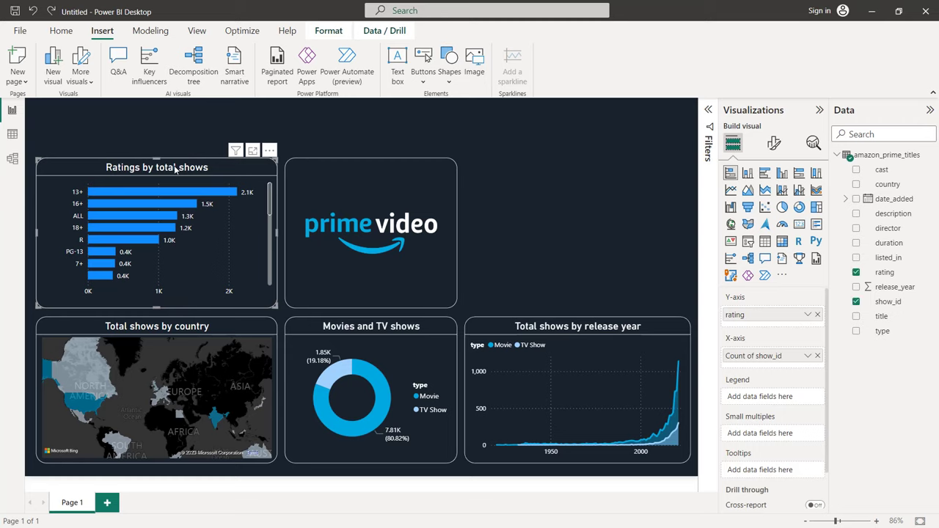
pyautogui.hotkey('ctrl', 'c')
pyautogui.hotkey('ctrl', 'v')
pyautogui.moveTo(174, 168); pyautogui.dragTo(555, 169)
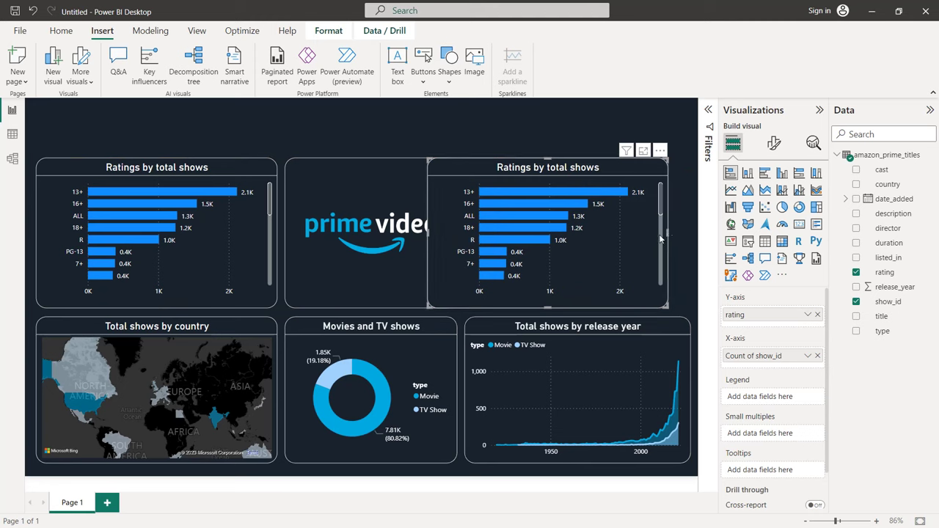
pyautogui.moveTo(549, 171); pyautogui.dragTo(584, 174)
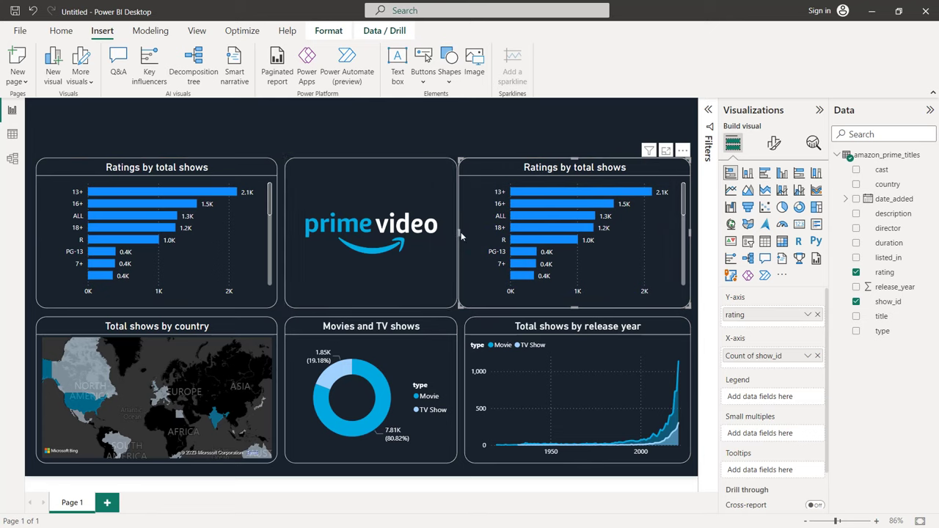
pyautogui.moveTo(463, 235); pyautogui.dragTo(465, 237)
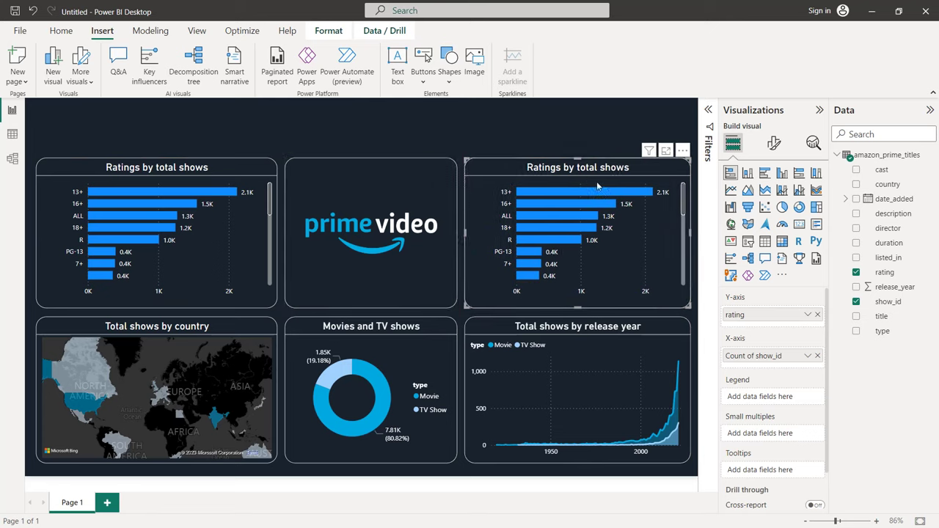
pyautogui.click(817, 314)
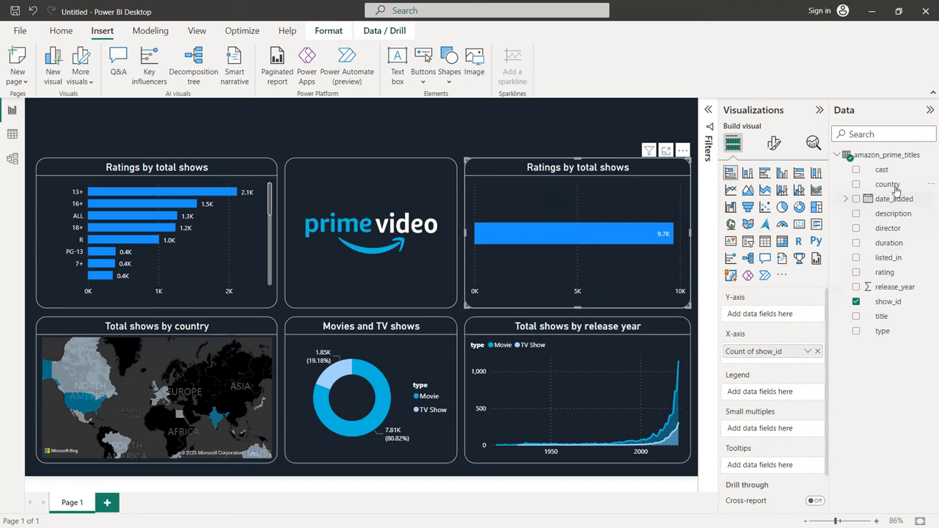
pyautogui.moveTo(889, 258); pyautogui.dragTo(795, 312)
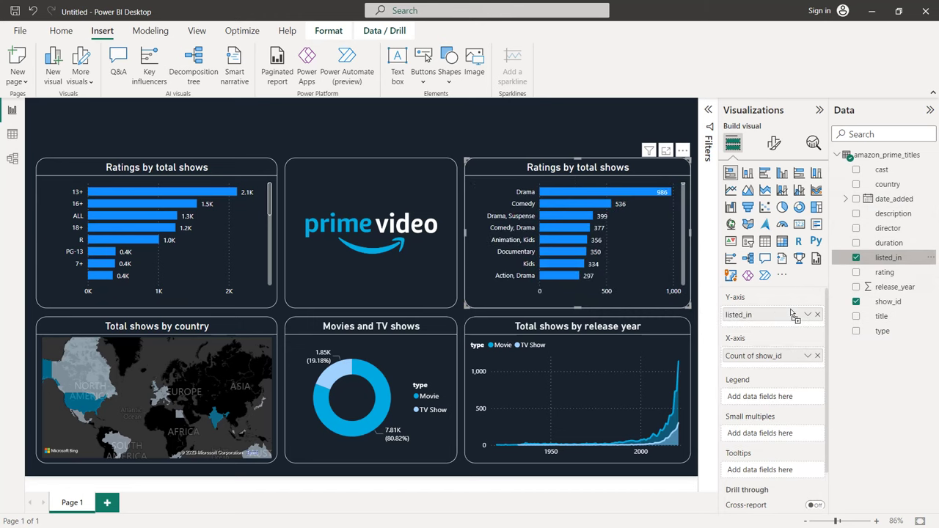
# Uncheck the blank value in the genre chart's listed_in filter, then collapse the Filters pane
pyautogui.click(709, 110)
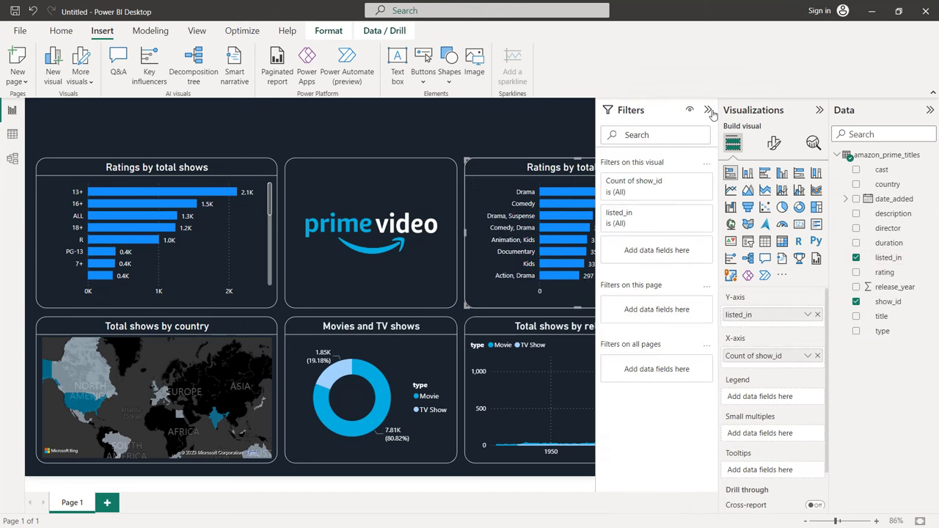
pyautogui.click(689, 214)
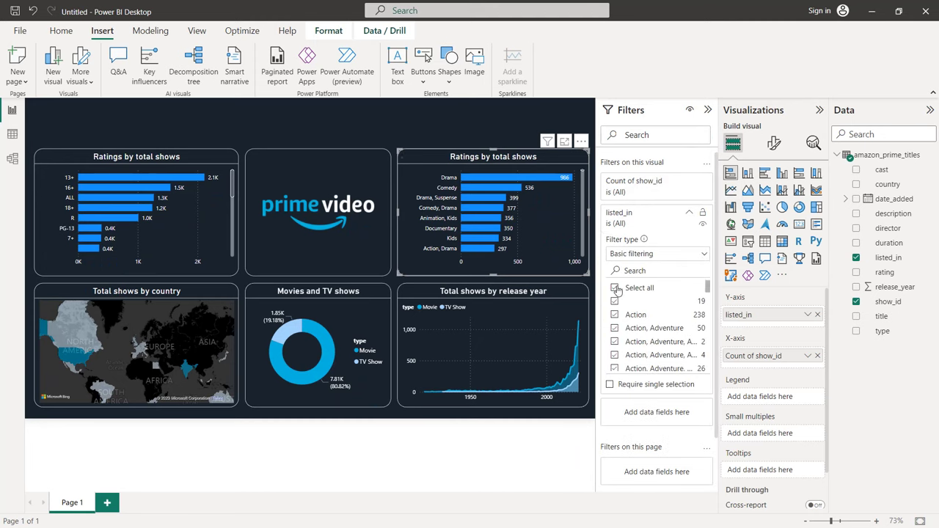
pyautogui.click(614, 302)
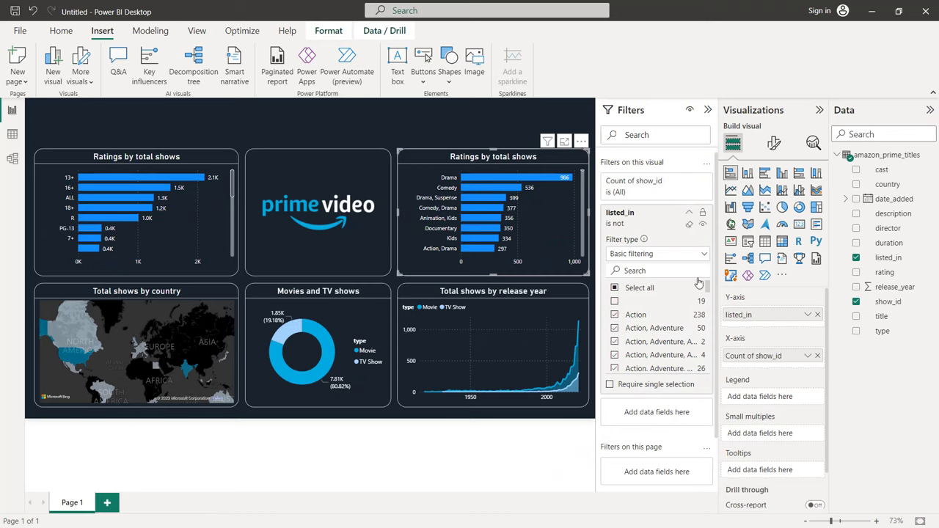
pyautogui.click(691, 214)
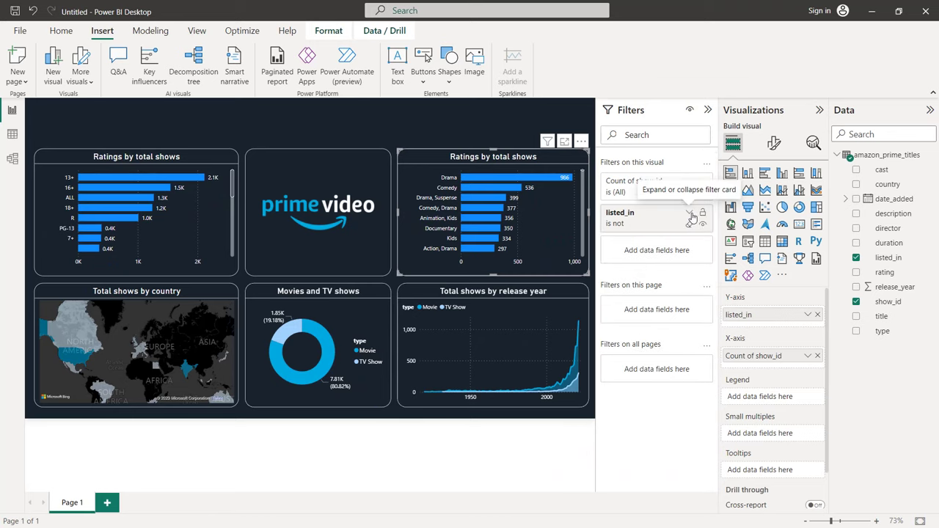
pyautogui.click(708, 110)
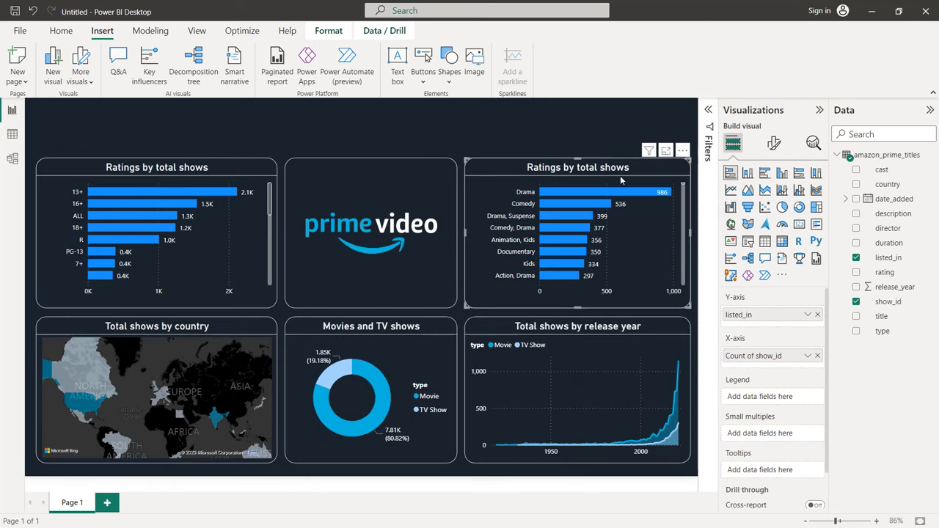
# Change the right chart's title to 'Genres by total shows'
pyautogui.click(780, 145)
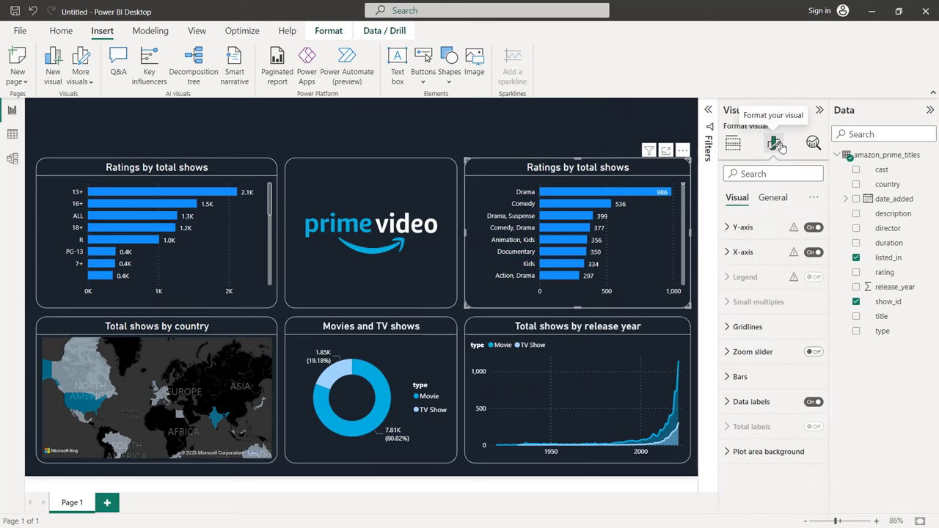
pyautogui.click(775, 200)
pyautogui.click(767, 253)
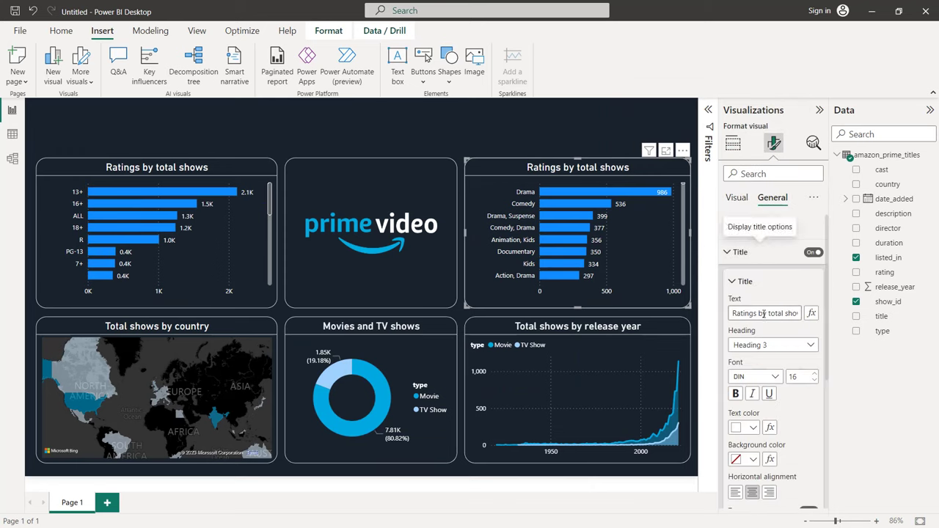
pyautogui.doubleClick(744, 313)
pyautogui.write('Genres')
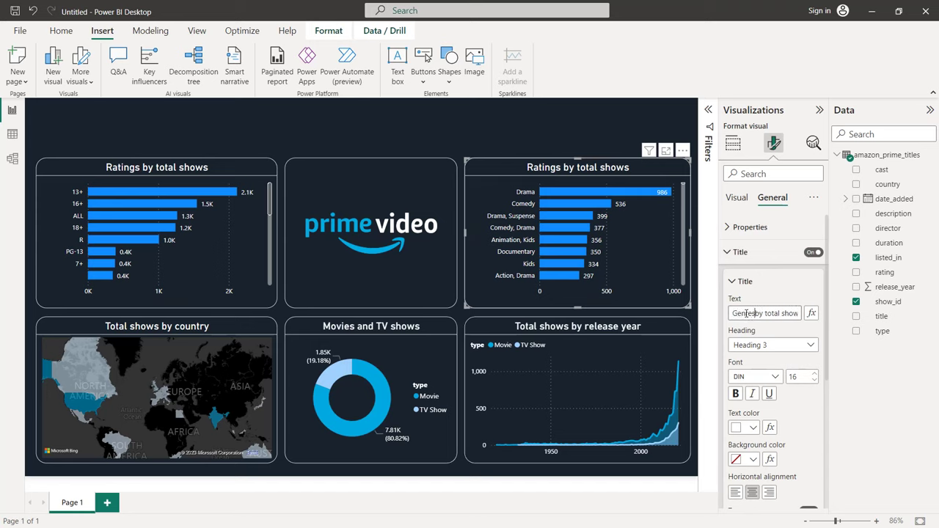
pyautogui.click(528, 136)
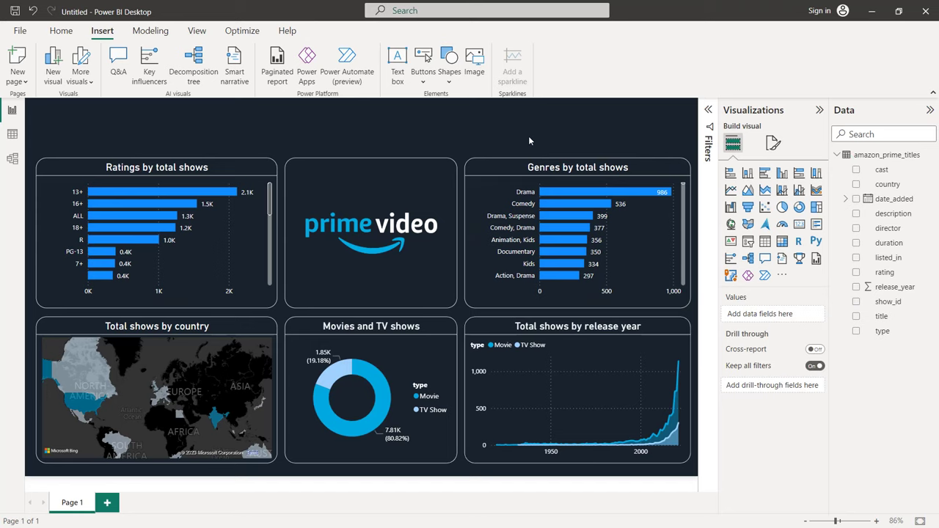
# Add a new empty card visual to the page
pyautogui.click(819, 110)
pyautogui.click(930, 110)
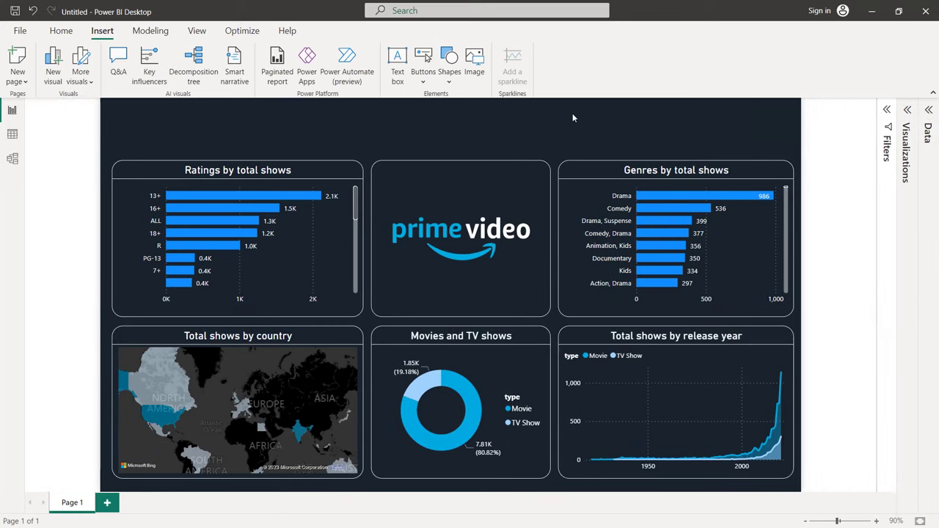
pyautogui.click(910, 110)
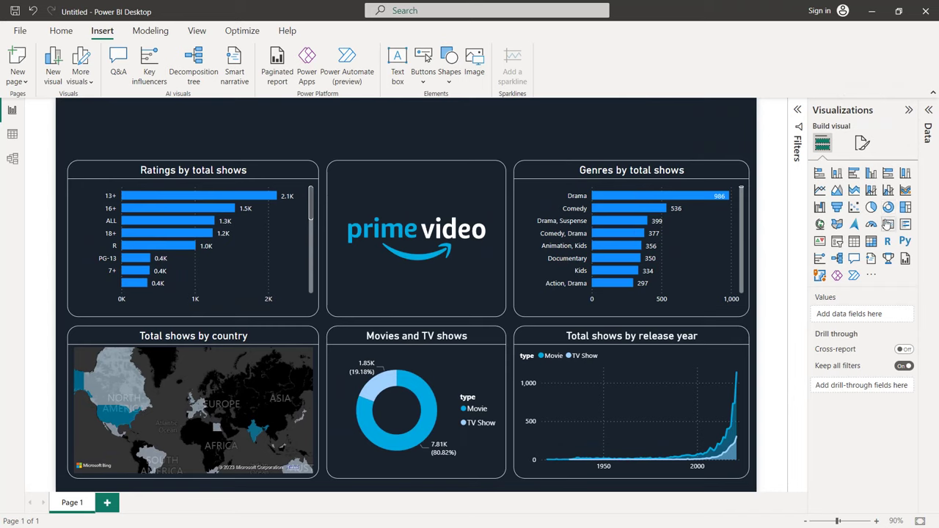
pyautogui.click(888, 224)
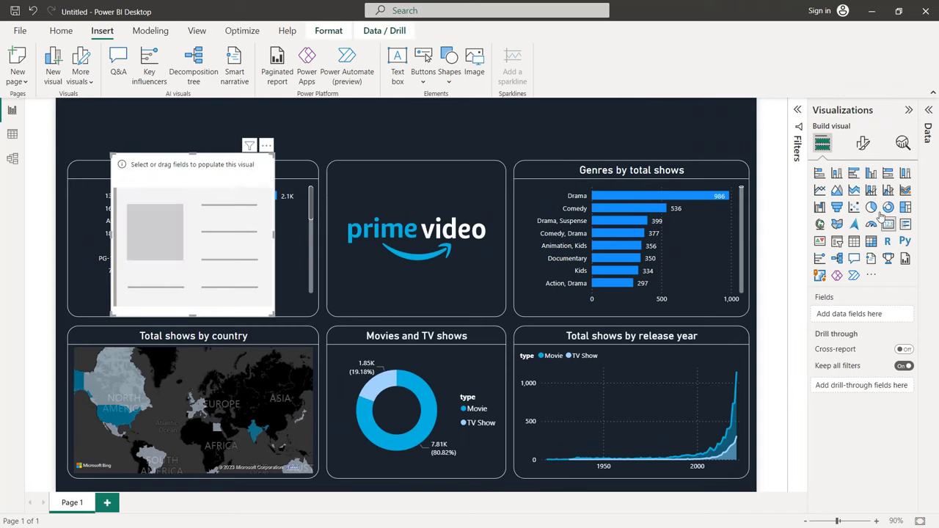
# Show Count of title in the card and hide its category label
pyautogui.click(928, 111)
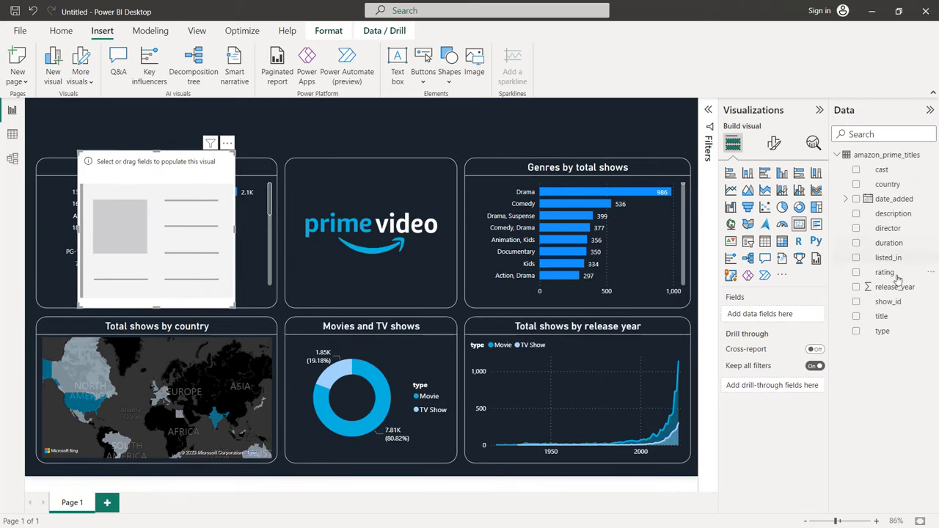
pyautogui.moveTo(882, 318); pyautogui.dragTo(778, 315)
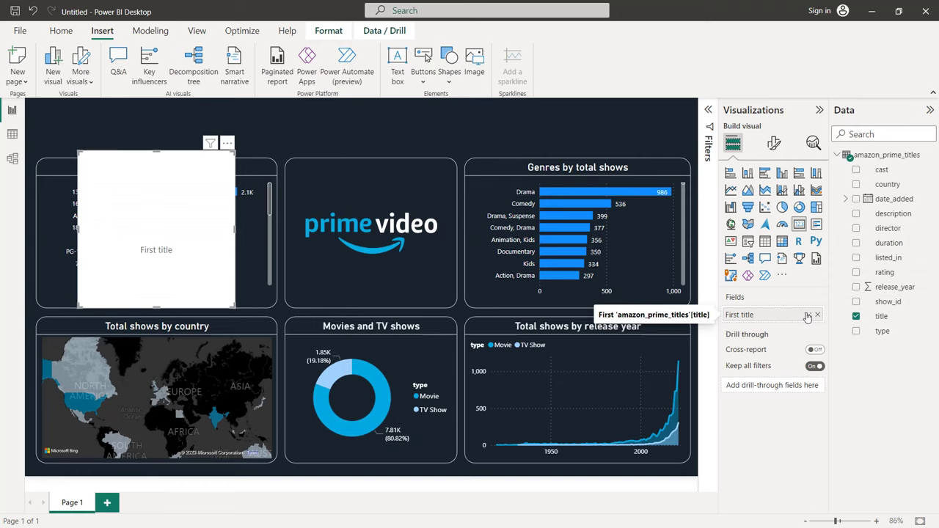
pyautogui.click(807, 315)
pyautogui.click(848, 374)
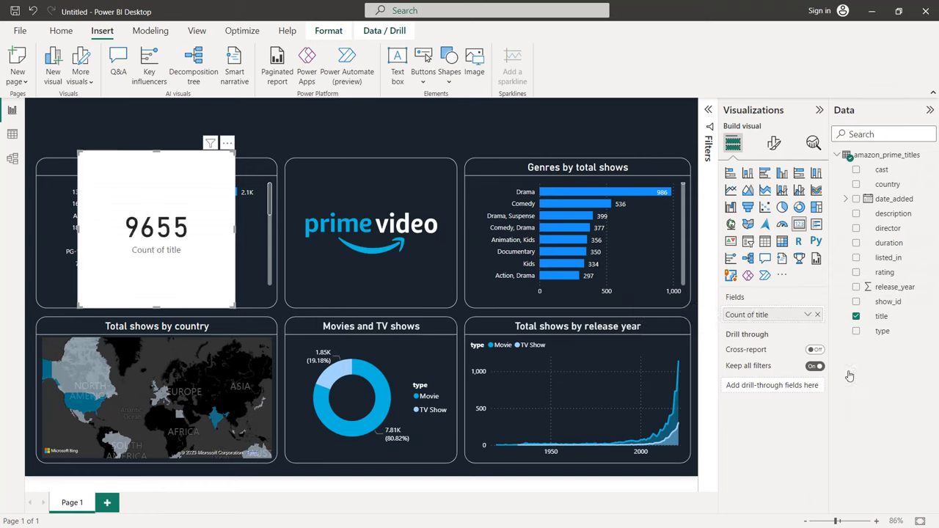
pyautogui.click(774, 141)
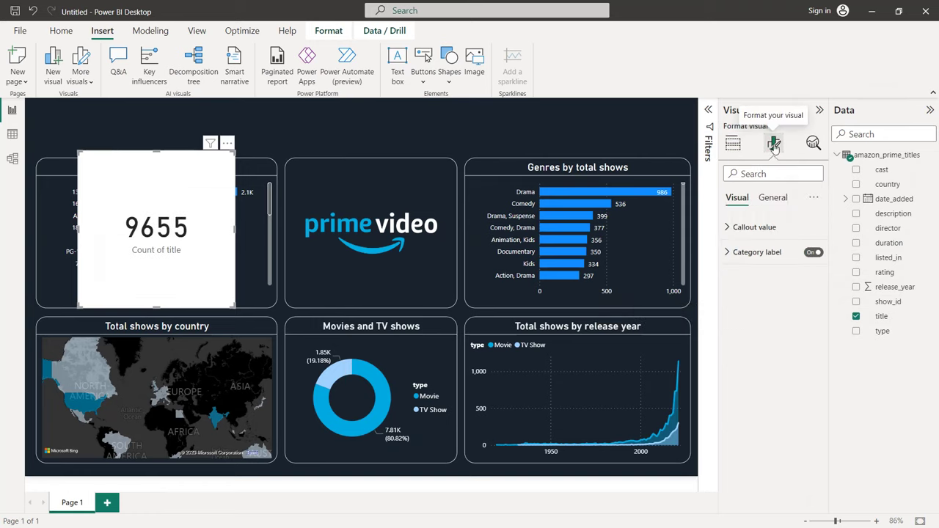
pyautogui.click(813, 253)
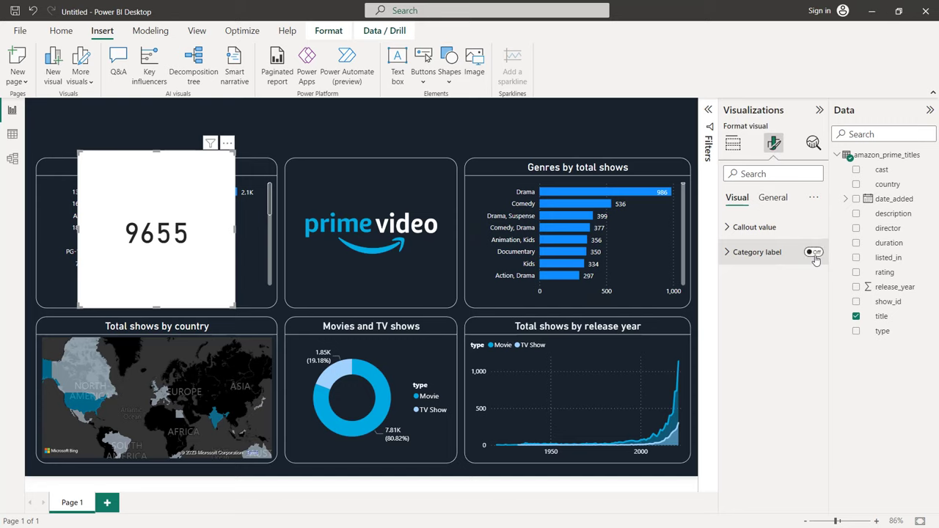
# Give the card a dark navy background and a white border with 20 px rounded corners
pyautogui.click(774, 198)
pyautogui.click(762, 277)
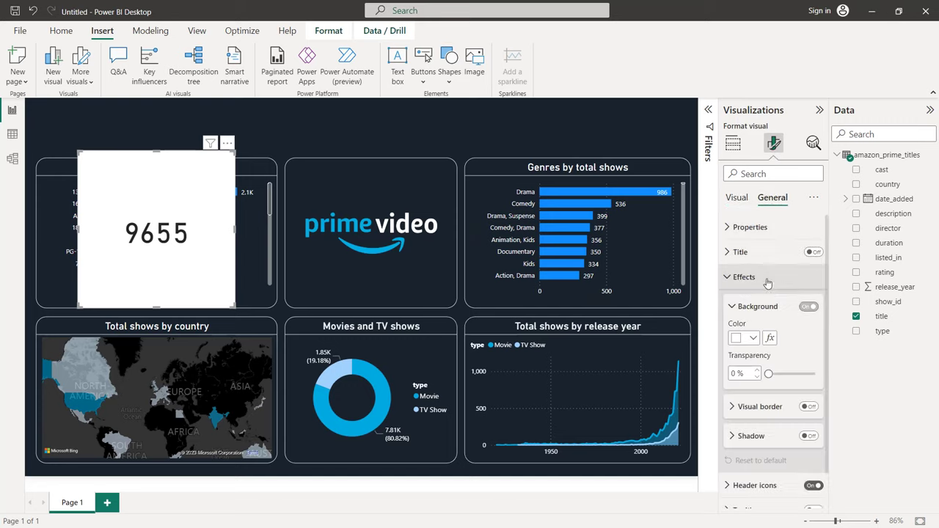
pyautogui.click(754, 338)
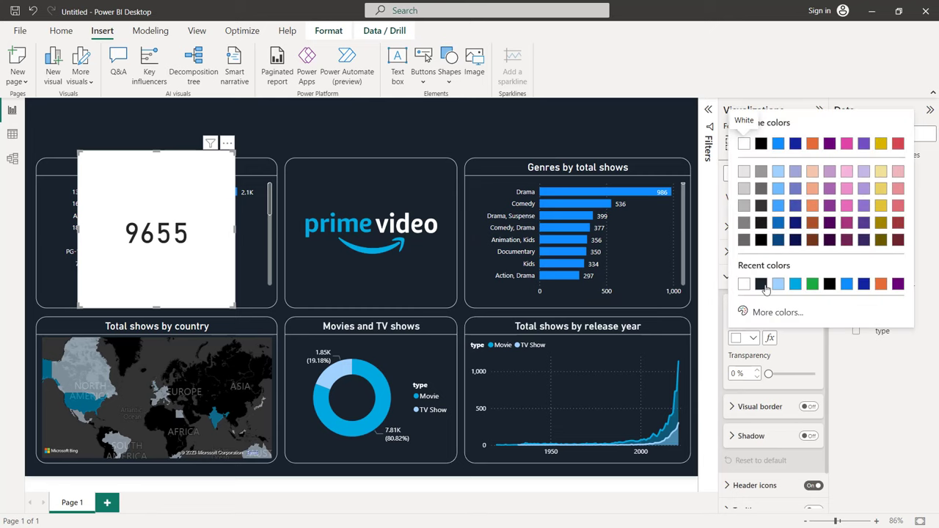
pyautogui.click(761, 285)
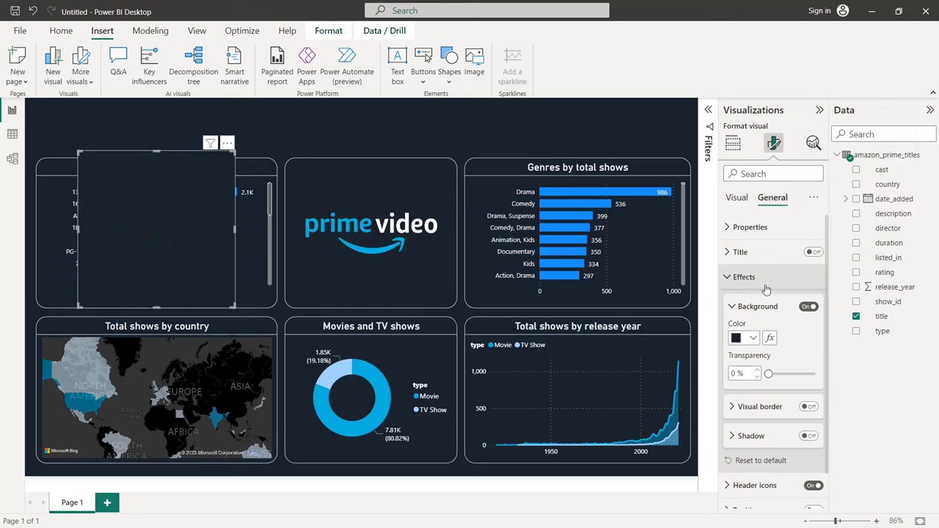
pyautogui.click(807, 408)
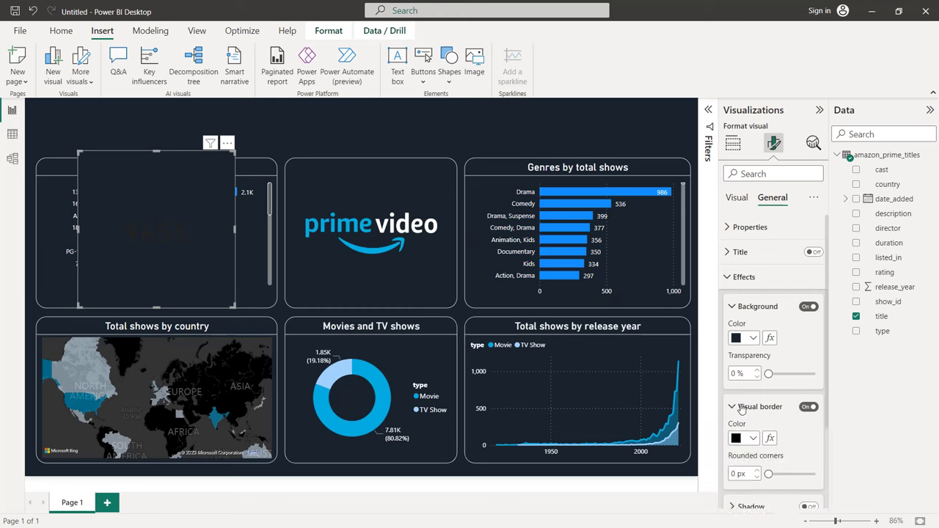
pyautogui.scroll(-2, 756, 339)
pyautogui.click(753, 329)
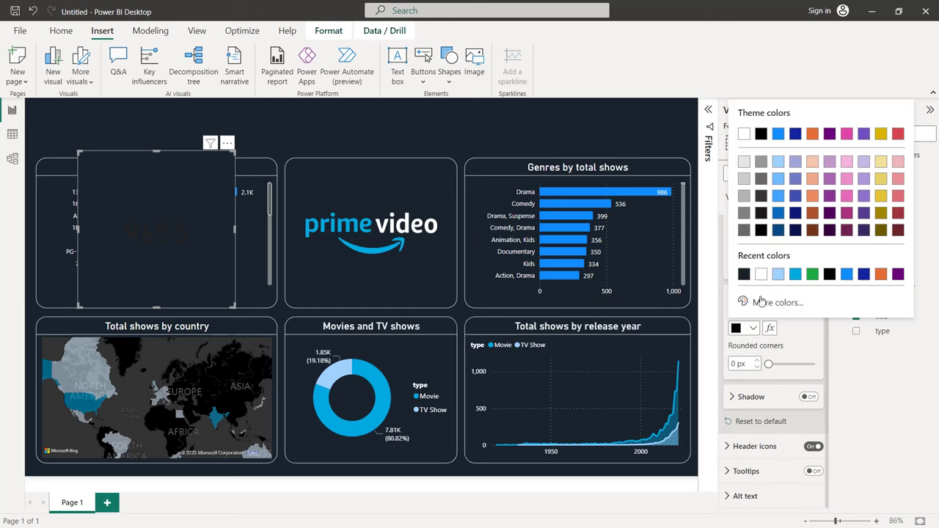
pyautogui.click(740, 129)
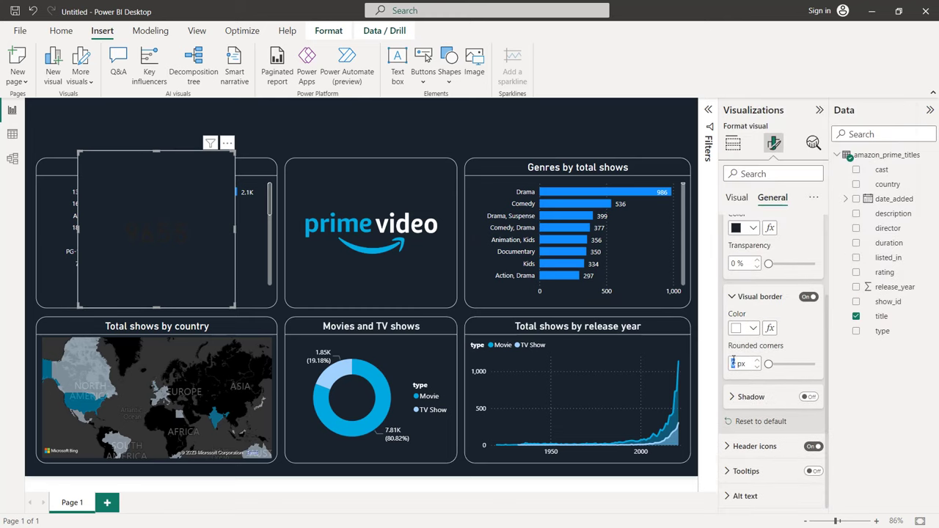
pyautogui.write('20')
pyautogui.scroll(4, 801, 335)
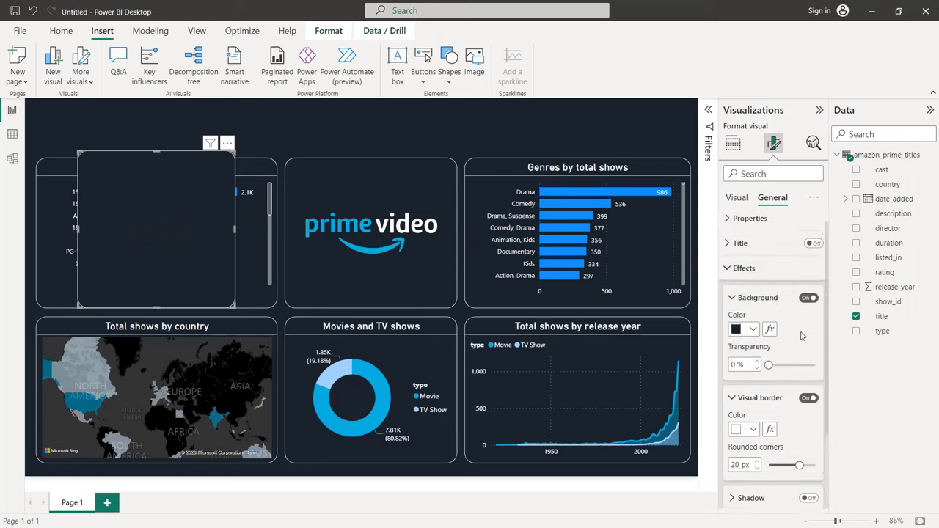
pyautogui.click(743, 277)
pyautogui.click(741, 198)
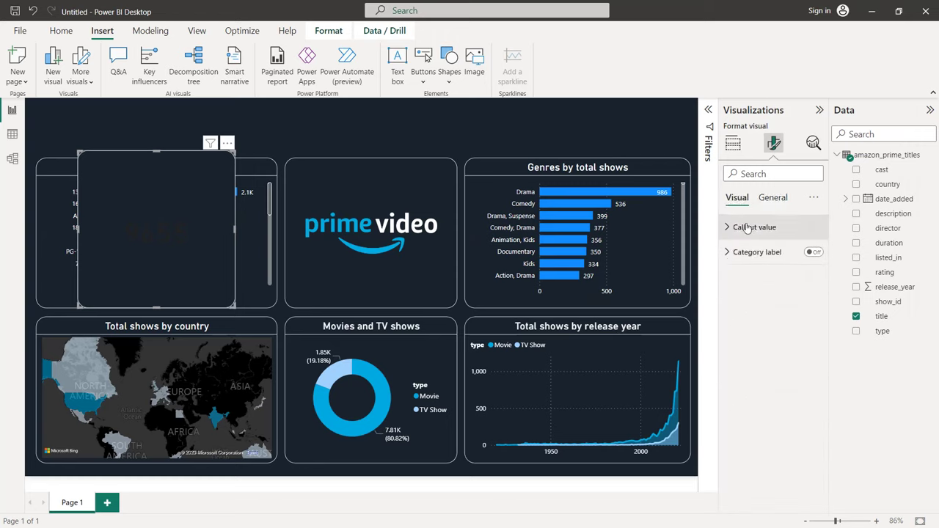
# Make the 9655 callout value white
pyautogui.click(748, 228)
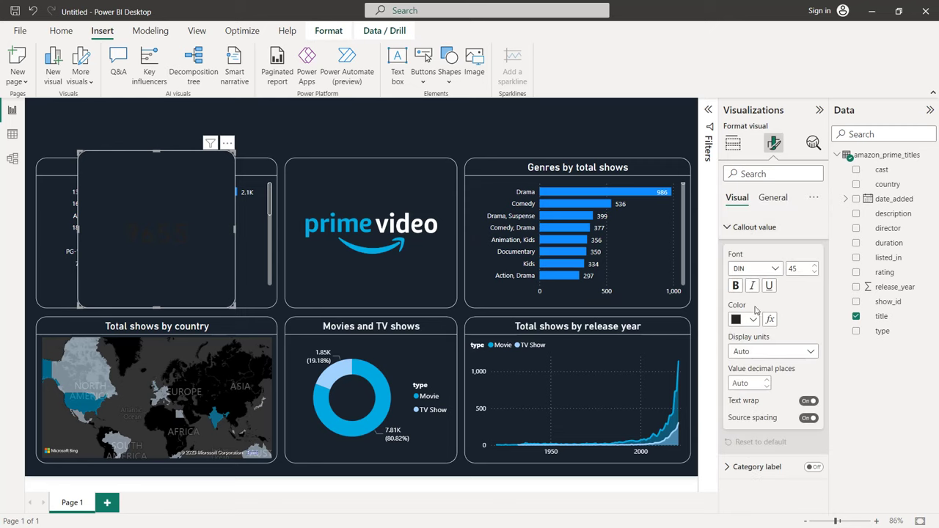
pyautogui.click(755, 323)
pyautogui.click(745, 263)
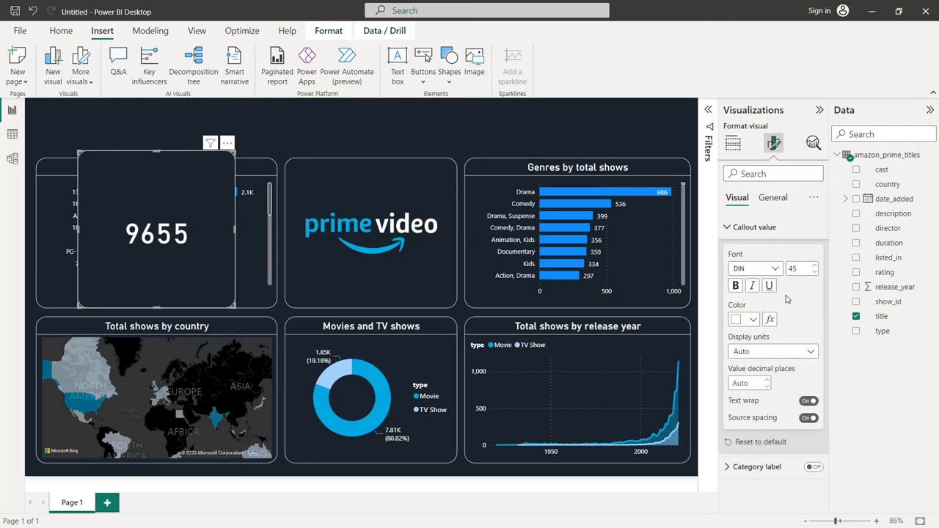
# Set the callout value's font size to 30 and reveal the card's Title settings
pyautogui.click(815, 272)
pyautogui.click(815, 271)
pyautogui.click(815, 271)
pyautogui.click(815, 271)
pyautogui.click(815, 272)
pyautogui.click(814, 271)
pyautogui.click(815, 272)
pyautogui.click(815, 271)
pyautogui.write('30')
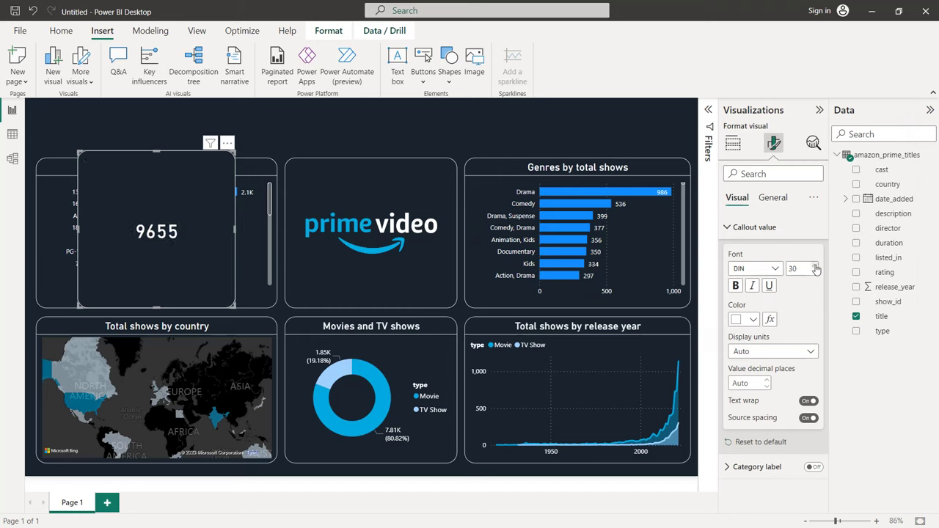
pyautogui.click(774, 198)
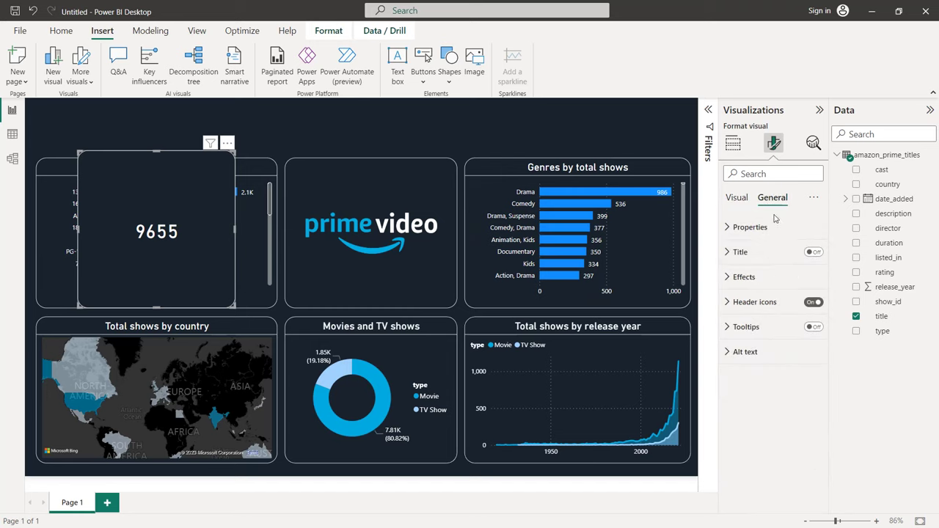
pyautogui.click(760, 252)
# Turn on the card title and enter the text 'Total titles'
pyautogui.click(814, 253)
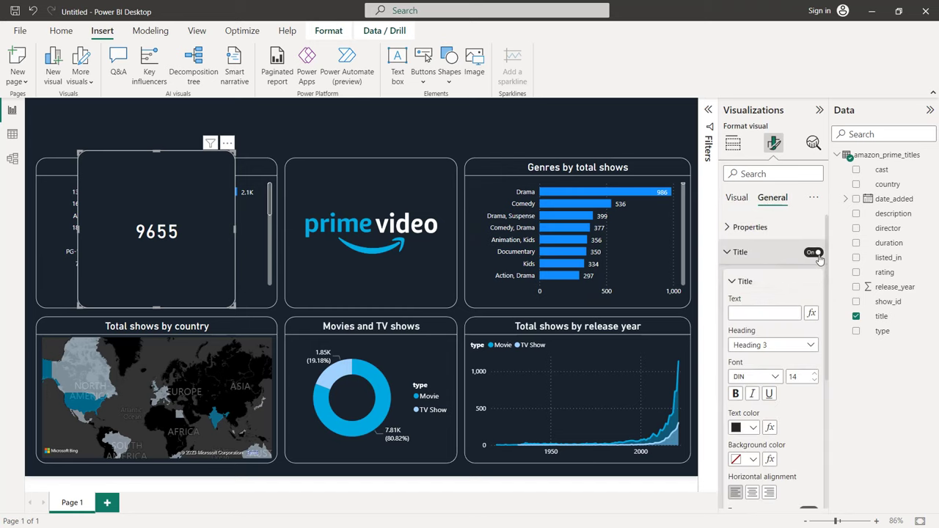
pyautogui.click(774, 312)
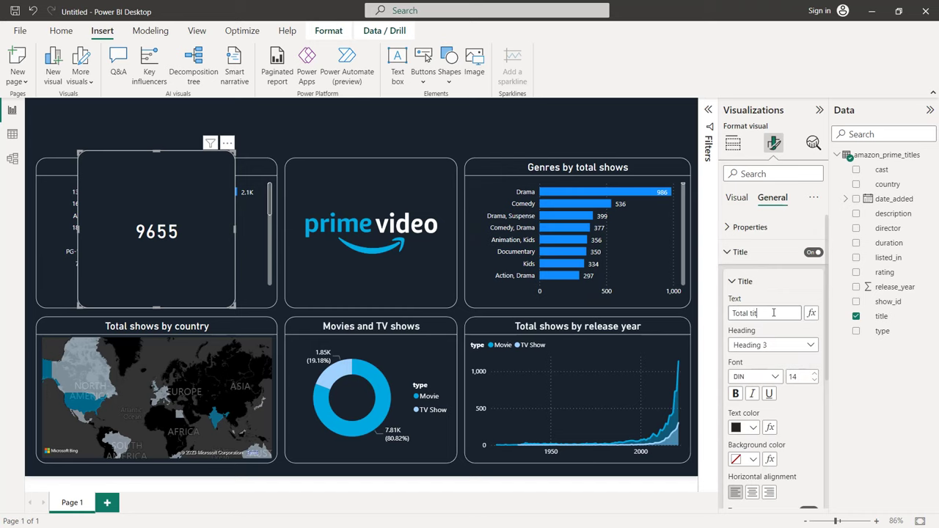
pyautogui.scroll(-3, 773, 316)
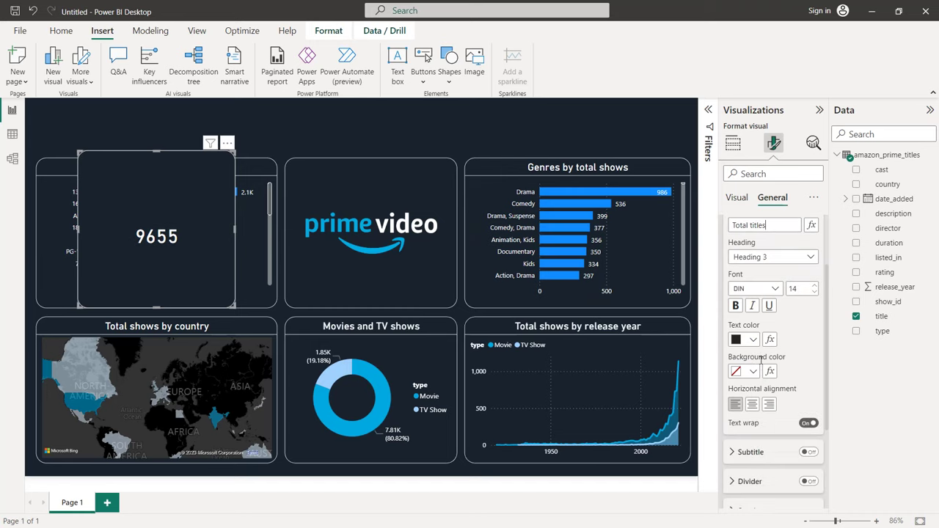
# Make the title light blue at font size 20, centre-aligned
pyautogui.click(754, 340)
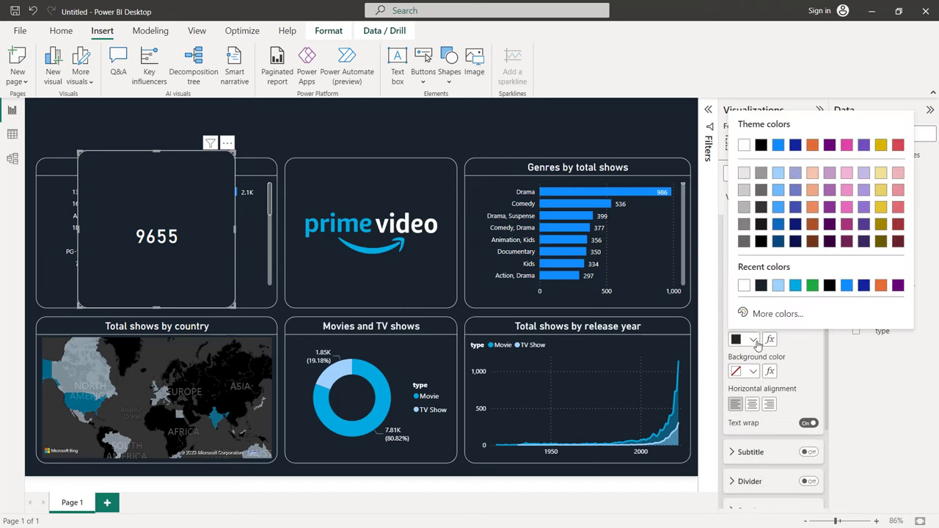
pyautogui.click(795, 286)
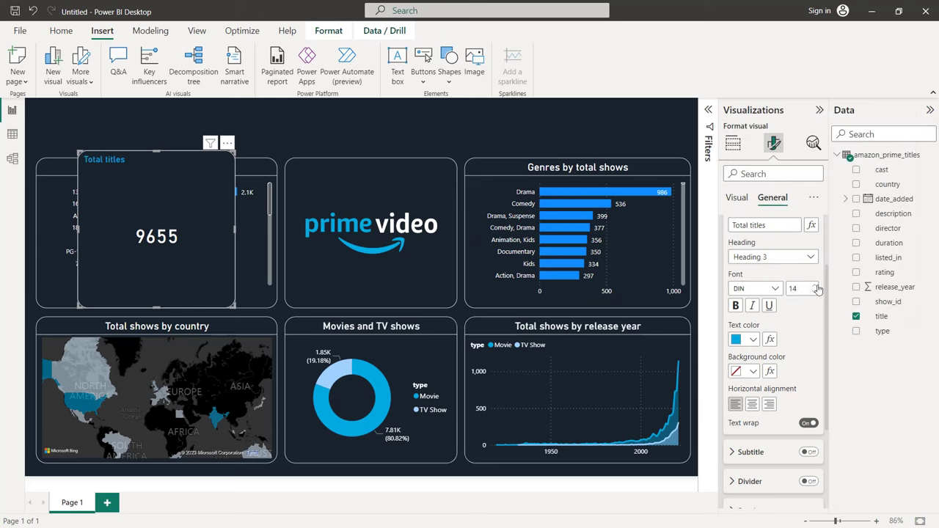
pyautogui.click(816, 286)
pyautogui.click(816, 286)
pyautogui.click(817, 286)
pyautogui.click(816, 287)
pyautogui.click(816, 286)
pyautogui.click(817, 286)
pyautogui.click(752, 404)
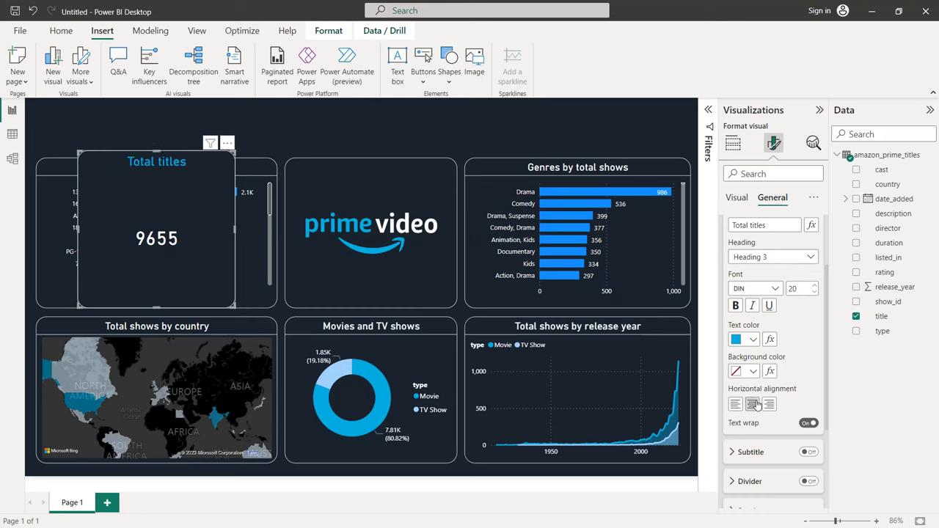
# Resize the Total titles card into a small top-left strip and paste copies of it
pyautogui.moveTo(234, 307); pyautogui.dragTo(124, 130)
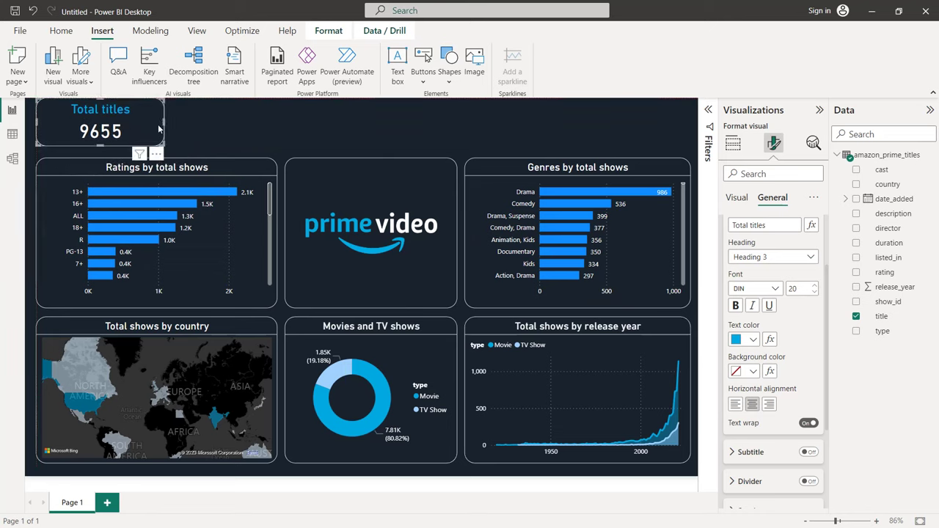
pyautogui.moveTo(98, 99); pyautogui.dragTo(99, 105)
pyautogui.moveTo(102, 146); pyautogui.dragTo(103, 149)
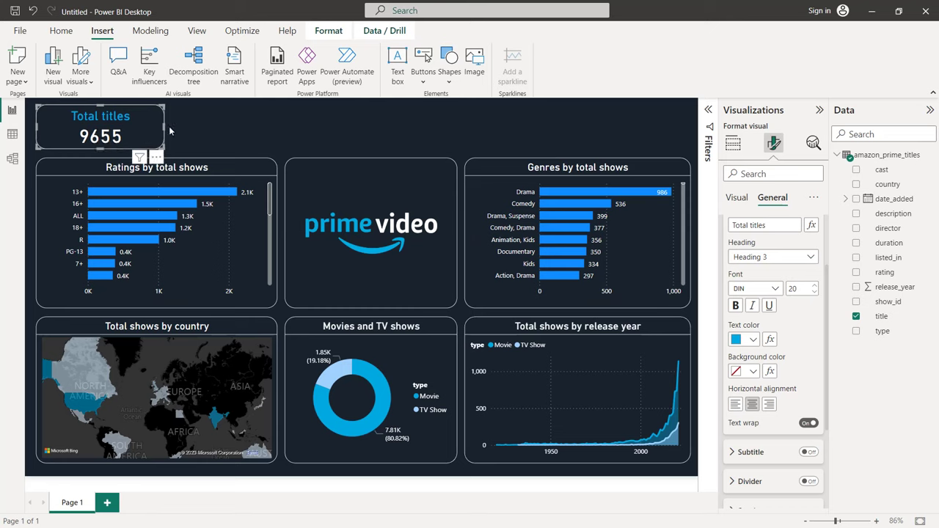
pyautogui.moveTo(158, 135); pyautogui.dragTo(142, 136)
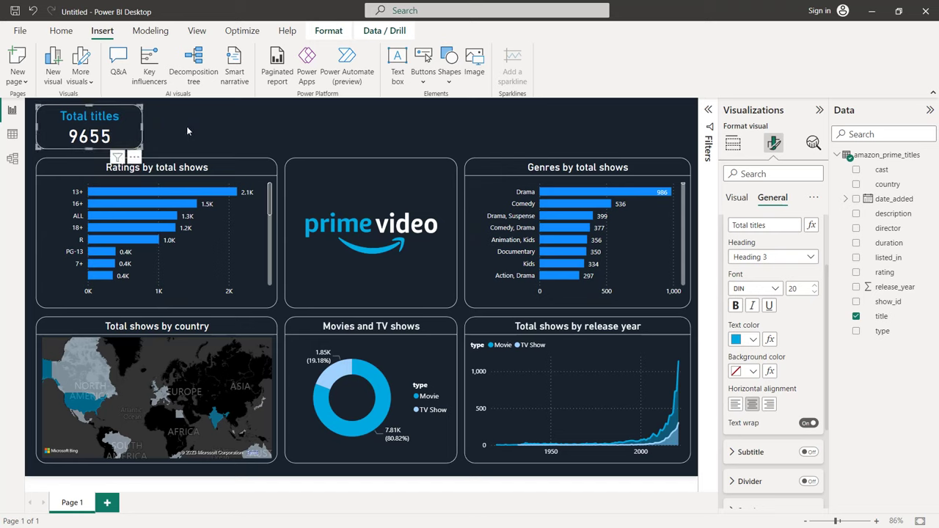
pyautogui.hotkey('ctrl', 'v')
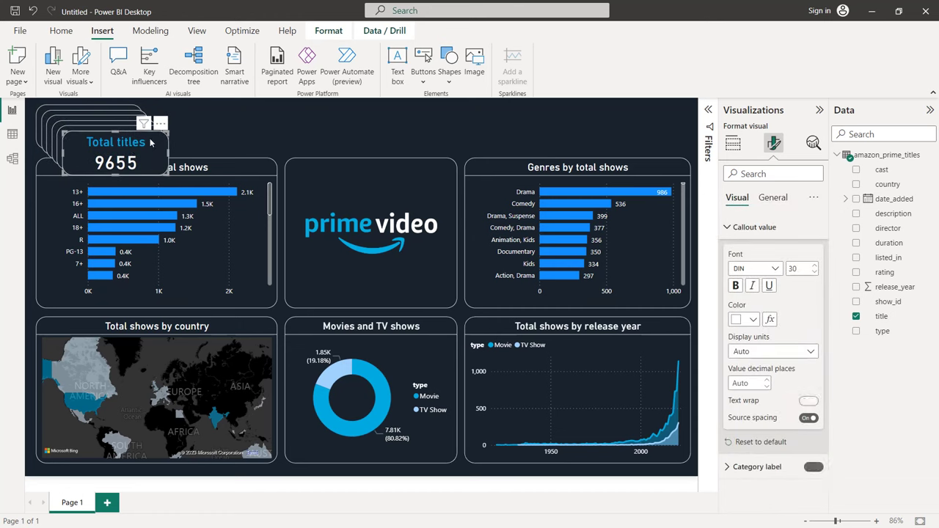
# Drag the pasted Total titles cards into a row along the top of the canvas
pyautogui.moveTo(121, 143); pyautogui.dragTo(647, 114)
pyautogui.moveTo(110, 146); pyautogui.dragTo(544, 121)
pyautogui.moveTo(134, 145); pyautogui.dragTo(406, 130)
pyautogui.moveTo(101, 133); pyautogui.dragTo(282, 125)
pyautogui.moveTo(121, 138); pyautogui.dragTo(168, 136)
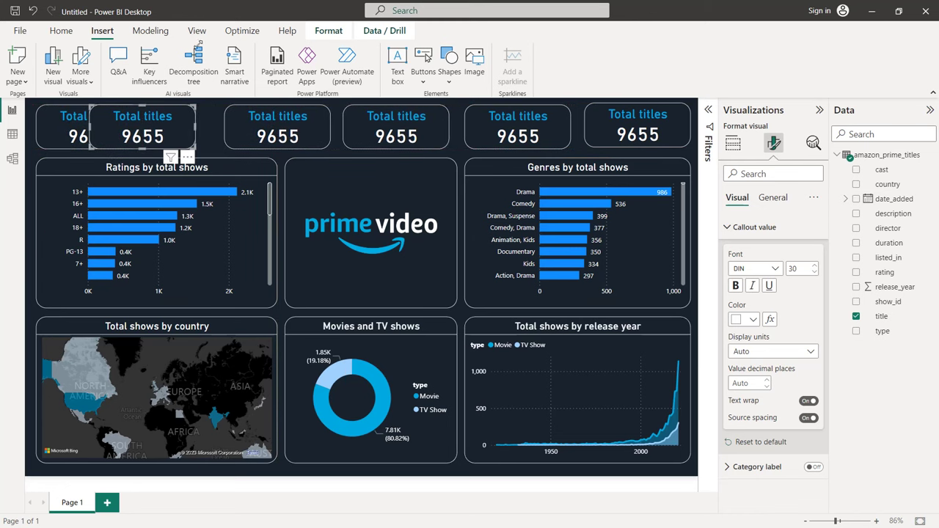
pyautogui.click(615, 126)
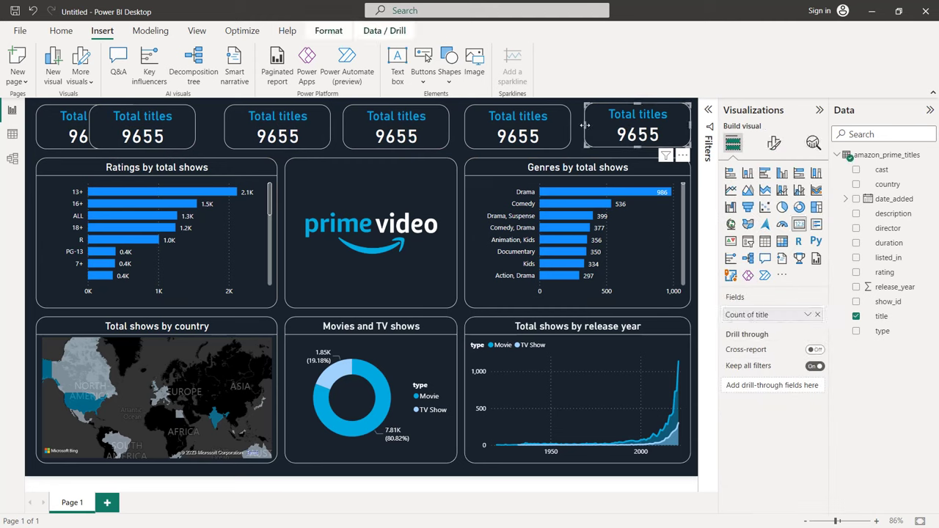
# Narrow the right-hand Total titles cards from their left edges to match widths
pyautogui.moveTo(591, 130); pyautogui.dragTo(606, 129)
pyautogui.click(528, 126)
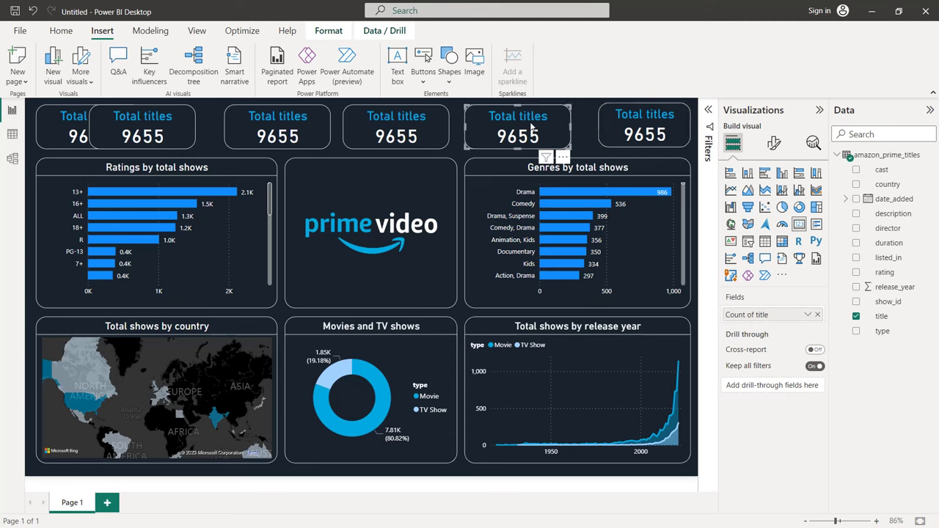
pyautogui.moveTo(468, 132); pyautogui.dragTo(478, 132)
pyautogui.click(430, 126)
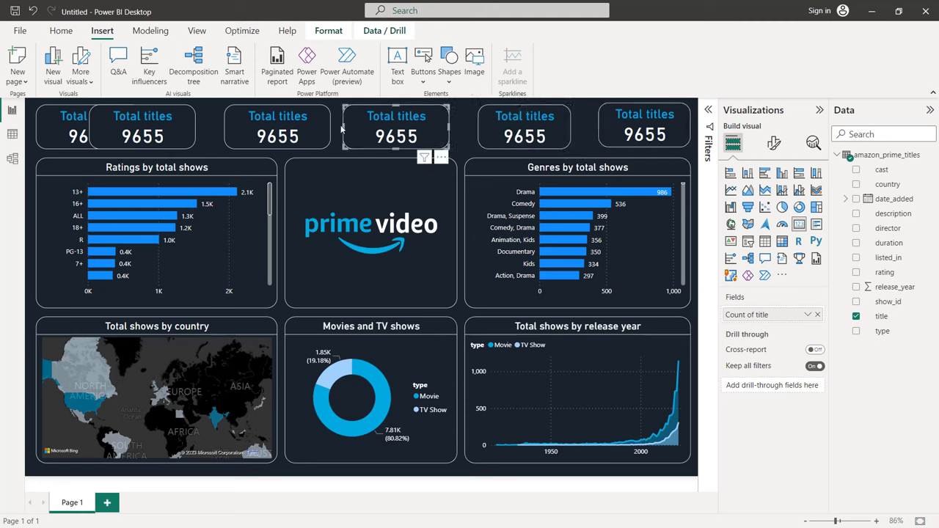
pyautogui.moveTo(344, 129); pyautogui.dragTo(361, 129)
pyautogui.click(310, 129)
pyautogui.moveTo(234, 129); pyautogui.dragTo(245, 130)
# Move the leftmost card further left and shift the second to fourth cards right
pyautogui.click(166, 132)
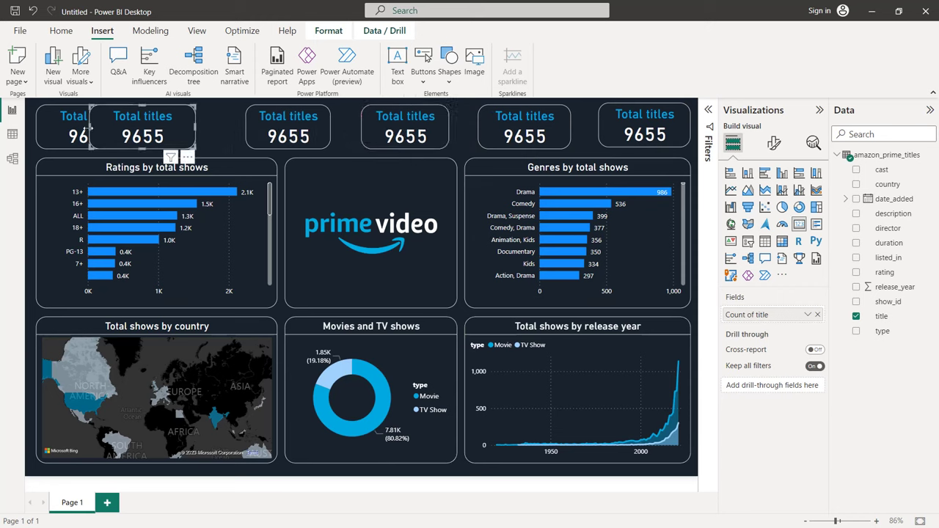
pyautogui.moveTo(91, 128); pyautogui.dragTo(51, 128)
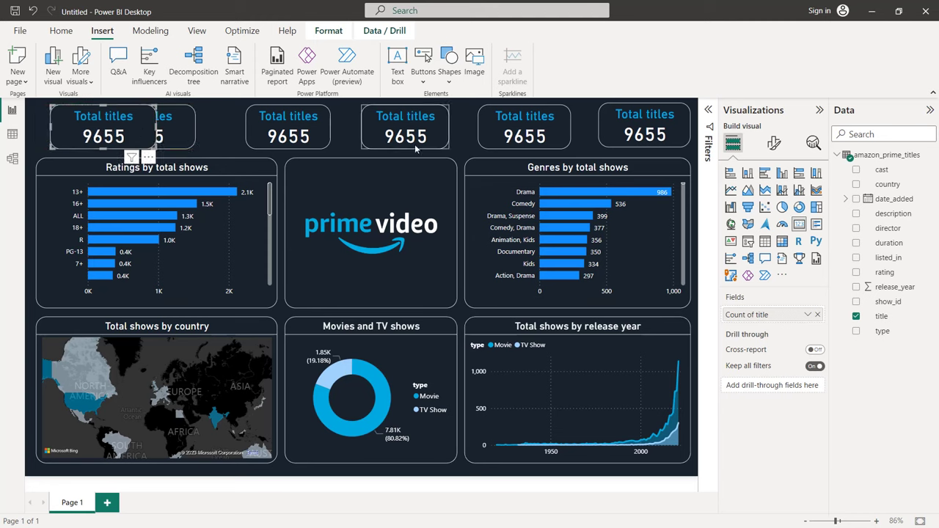
pyautogui.moveTo(509, 134); pyautogui.dragTo(519, 134)
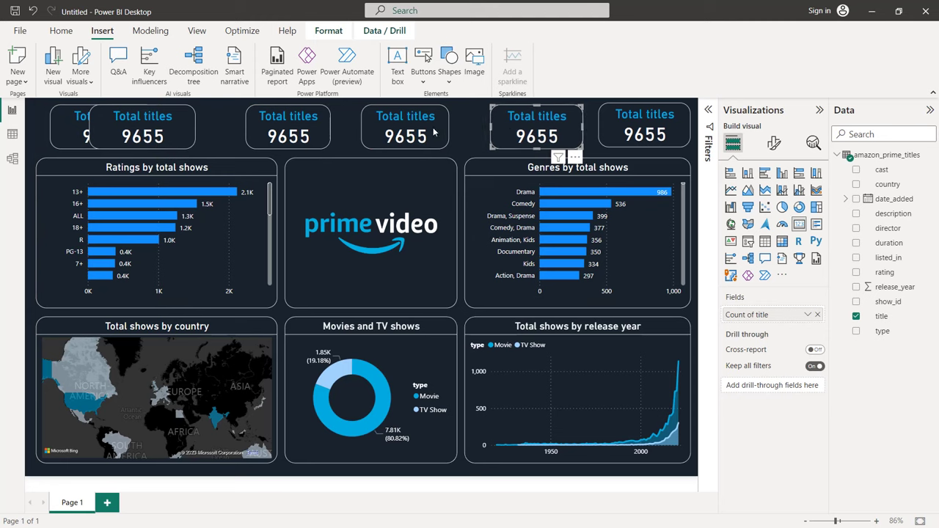
pyautogui.click(421, 132)
pyautogui.moveTo(420, 132)
pyautogui.mouseDown()
pyautogui.moveTo(441, 132)
pyautogui.moveTo(424, 133)
pyautogui.mouseUp()
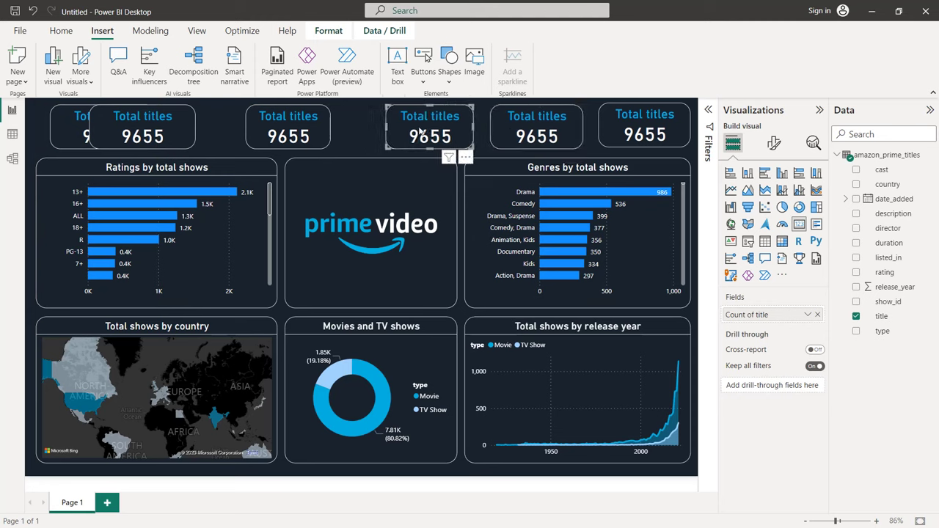
pyautogui.moveTo(288, 135); pyautogui.dragTo(297, 135)
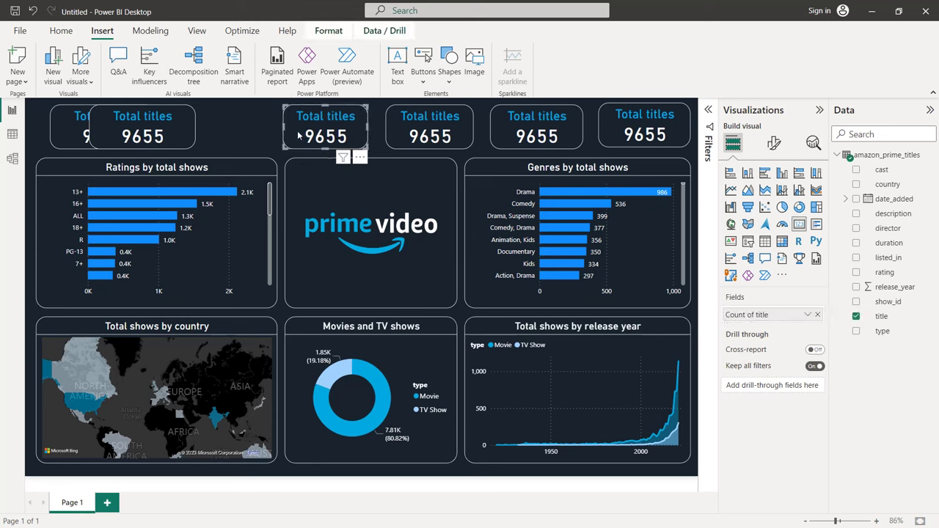
pyautogui.click(242, 132)
pyautogui.moveTo(133, 132); pyautogui.dragTo(152, 133)
pyautogui.press('Right')
pyautogui.press('Right')
pyautogui.press('Right')
pyautogui.press('Right')
pyautogui.press('Right')
pyautogui.press('Right')
pyautogui.press('Right')
pyautogui.press('Right')
pyautogui.press('Right')
pyautogui.press('Right')
pyautogui.press('Right')
pyautogui.press('Right')
pyautogui.press('Right')
pyautogui.press('Right')
pyautogui.press('Right')
pyautogui.press('Right')
pyautogui.press('Right')
pyautogui.press('Right')
pyautogui.press('Right')
pyautogui.press('Right')
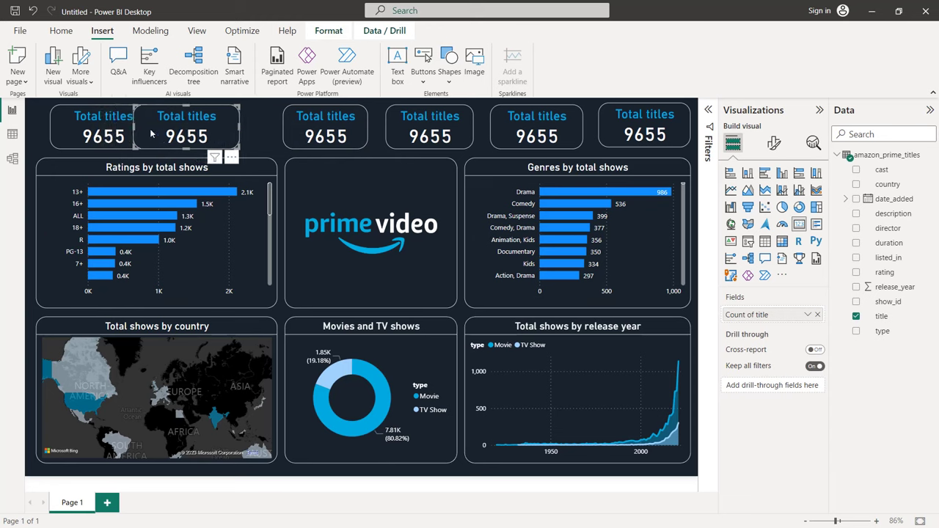
pyautogui.press('Right')
pyautogui.press('Right')
pyautogui.press('Right')
pyautogui.press('Right')
pyautogui.press('Right')
pyautogui.press('Right')
pyautogui.press('Right')
pyautogui.press('Right')
pyautogui.press('Right')
pyautogui.press('Right')
pyautogui.press('Right')
pyautogui.press('Right')
pyautogui.press('Right')
pyautogui.press('Right')
pyautogui.press('Right')
pyautogui.press('Right')
pyautogui.press('Right')
pyautogui.press('Right')
pyautogui.press('Right')
pyautogui.press('Right')
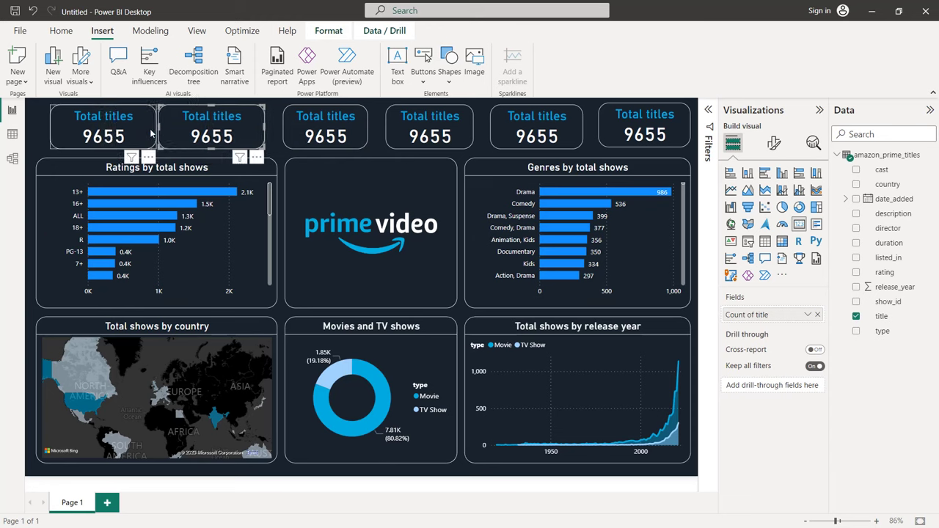
# Nudge the first card left and adjust the first two cards' widths
pyautogui.click(132, 134)
pyautogui.press('Left')
pyautogui.press('Left')
pyautogui.press('Left')
pyautogui.press('Left')
pyautogui.press('Left')
pyautogui.press('Left')
pyautogui.press('Left')
pyautogui.press('Left')
pyautogui.press('Left')
pyautogui.press('Left')
pyautogui.press('Left')
pyautogui.press('Left')
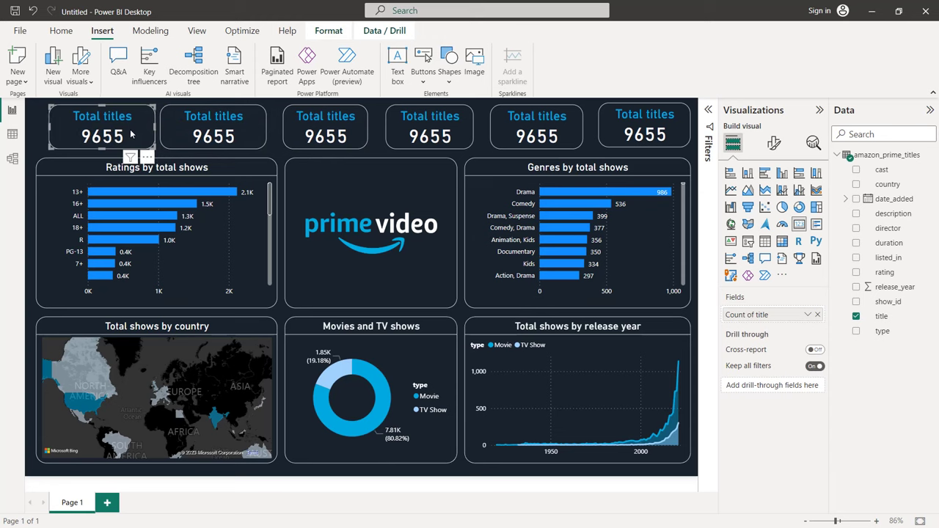
pyautogui.press('Left')
pyautogui.press('Left')
pyautogui.click(247, 134)
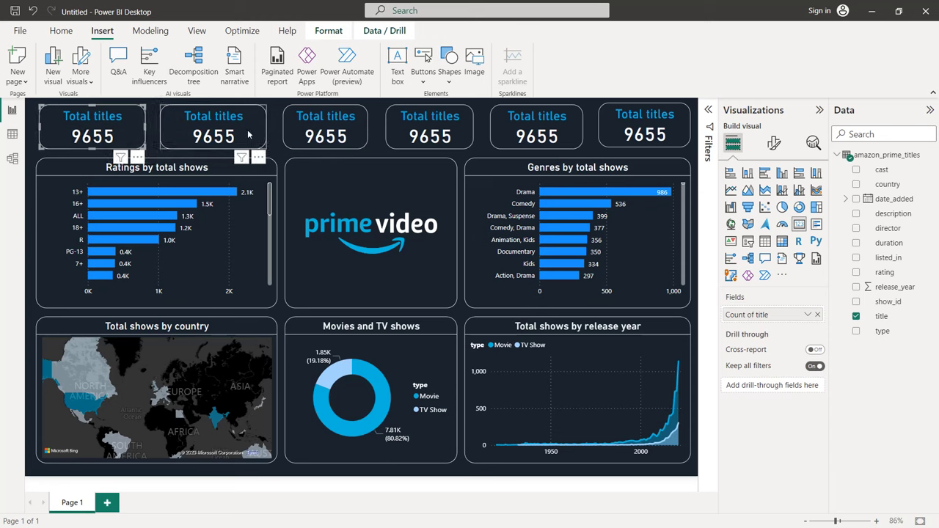
pyautogui.moveTo(263, 130); pyautogui.dragTo(250, 135)
pyautogui.click(131, 131)
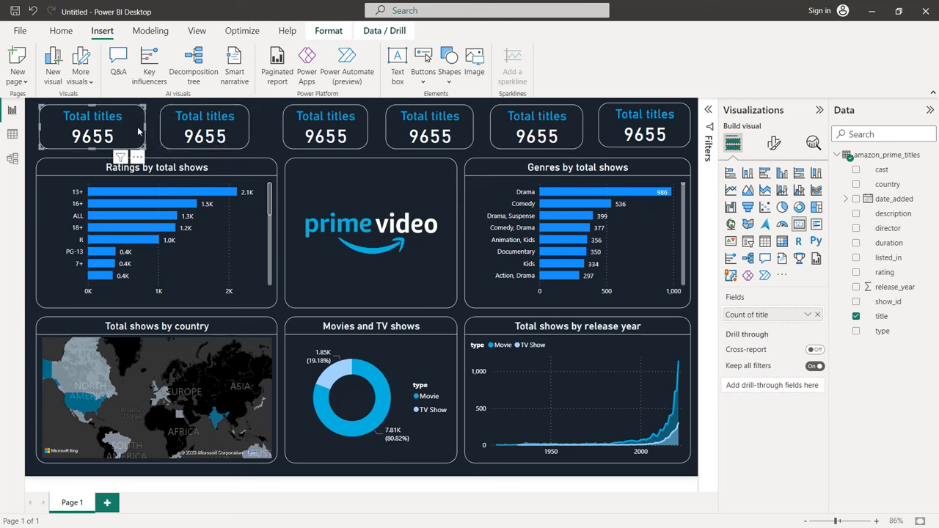
pyautogui.moveTo(145, 131); pyautogui.dragTo(135, 131)
pyautogui.click(196, 137)
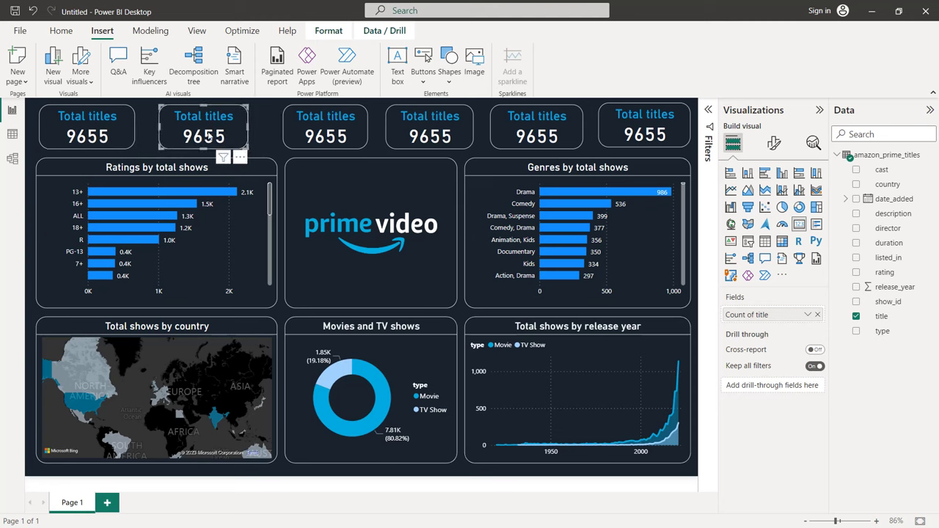
# Shift the third to sixth cards so all six sit evenly in one row
pyautogui.click(297, 130)
pyautogui.moveTo(297, 130); pyautogui.dragTo(283, 130)
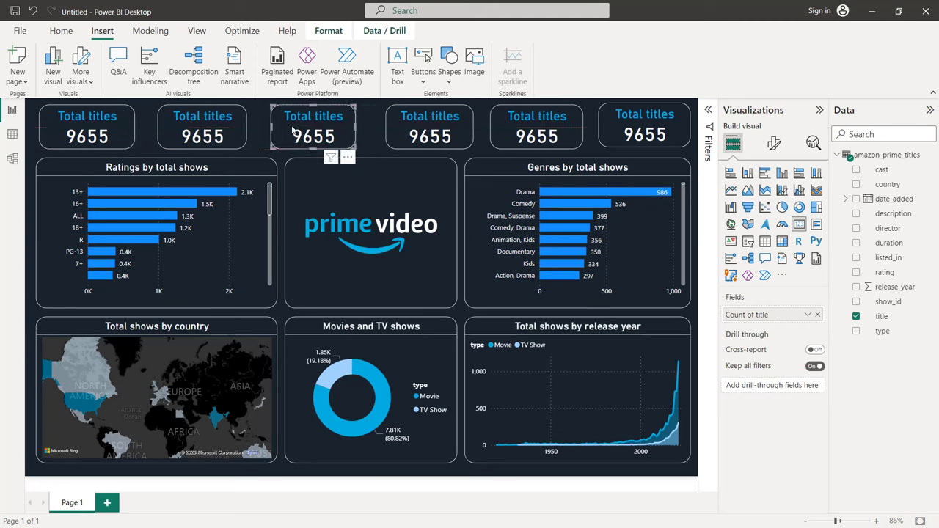
pyautogui.moveTo(402, 131); pyautogui.dragTo(394, 132)
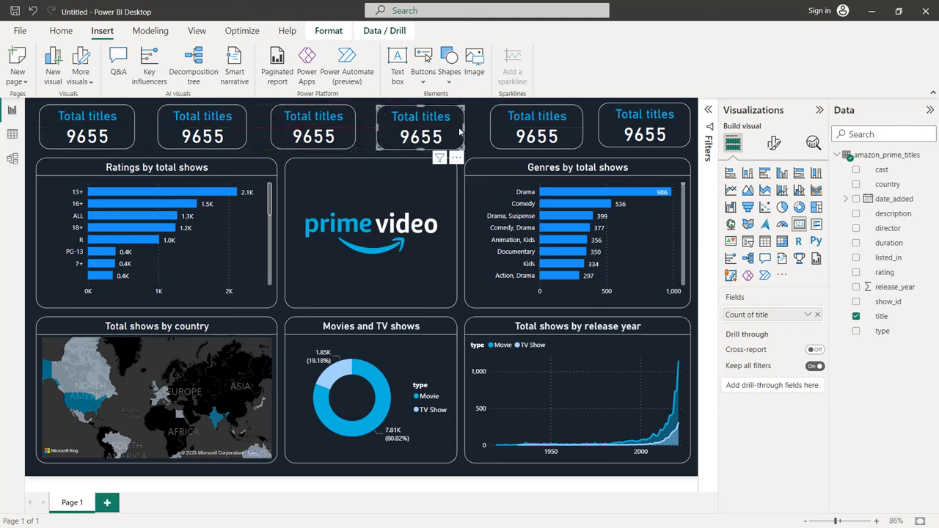
pyautogui.moveTo(531, 129); pyautogui.dragTo(526, 129)
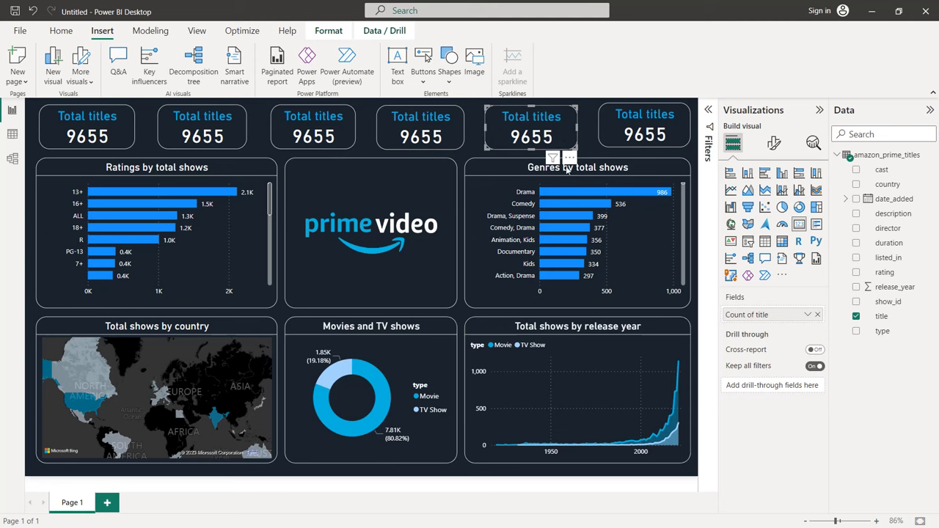
pyautogui.moveTo(628, 134); pyautogui.dragTo(628, 137)
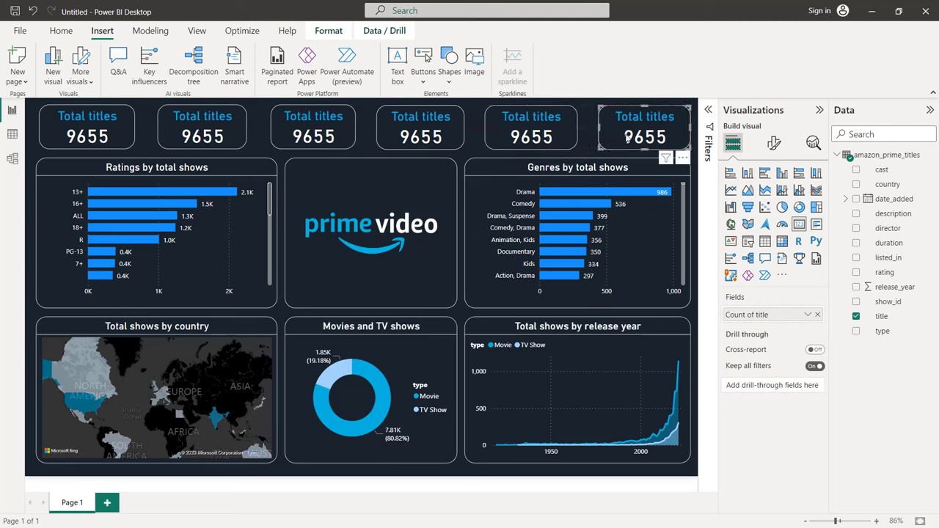
pyautogui.click(366, 185)
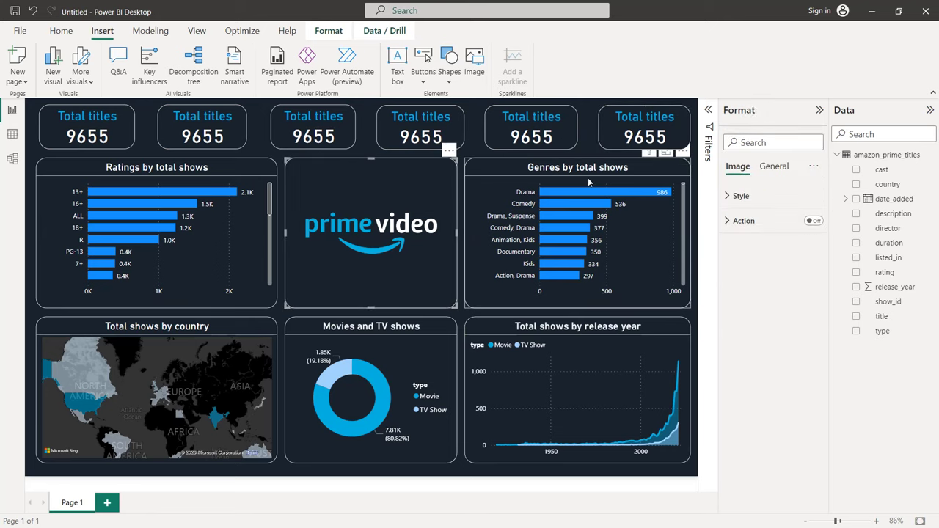
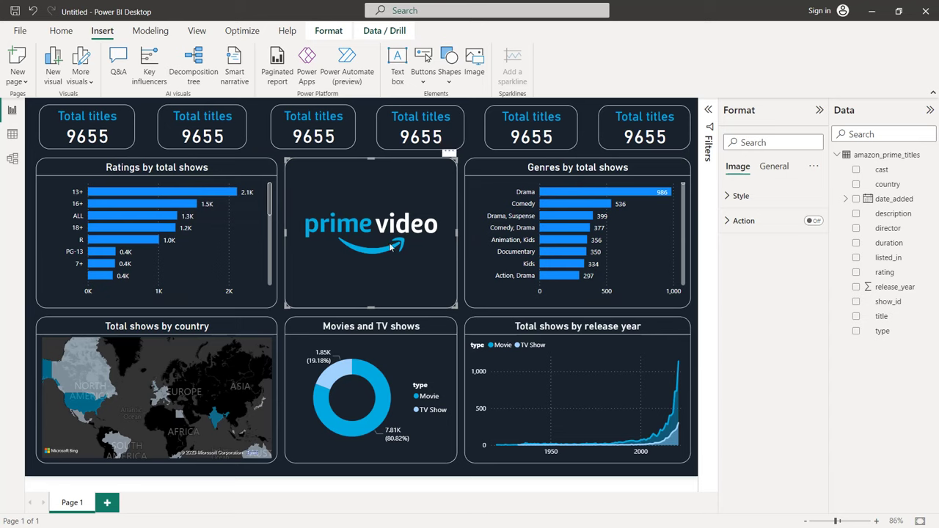
# Set the bar colour of both the Ratings and Genres charts to cyan #00A8E1
pyautogui.click(213, 237)
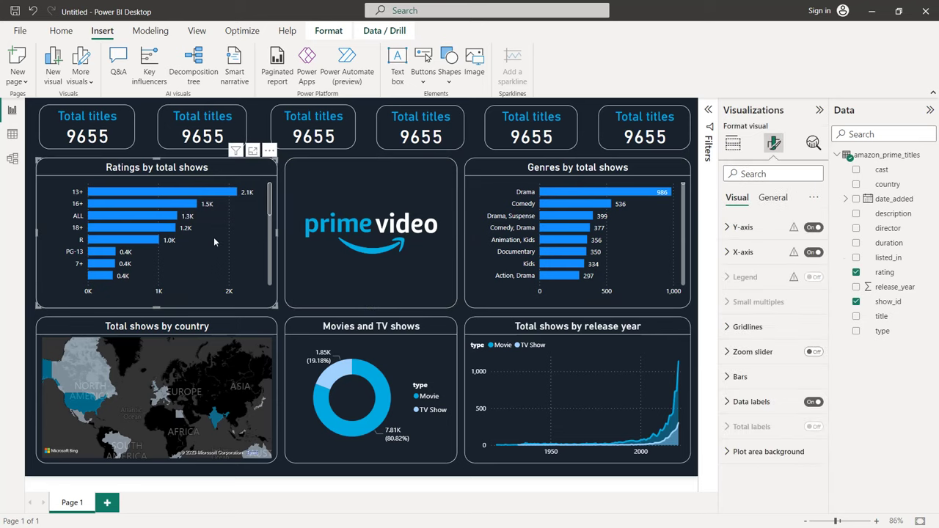
pyautogui.click(760, 377)
pyautogui.scroll(-3, 760, 378)
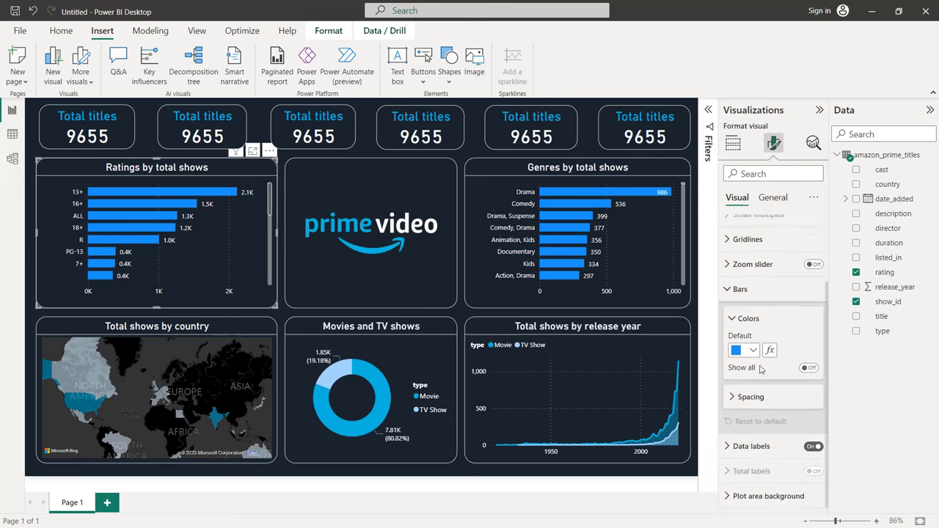
pyautogui.click(752, 351)
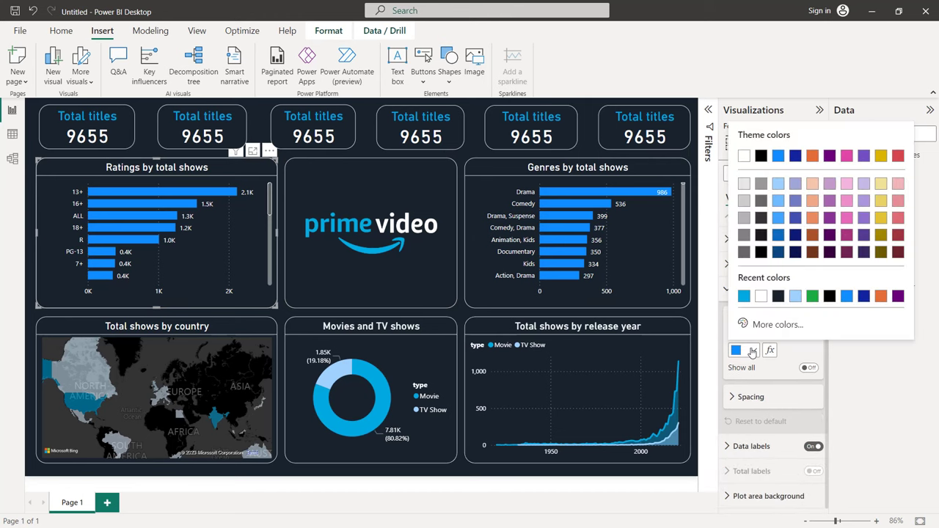
pyautogui.click(744, 296)
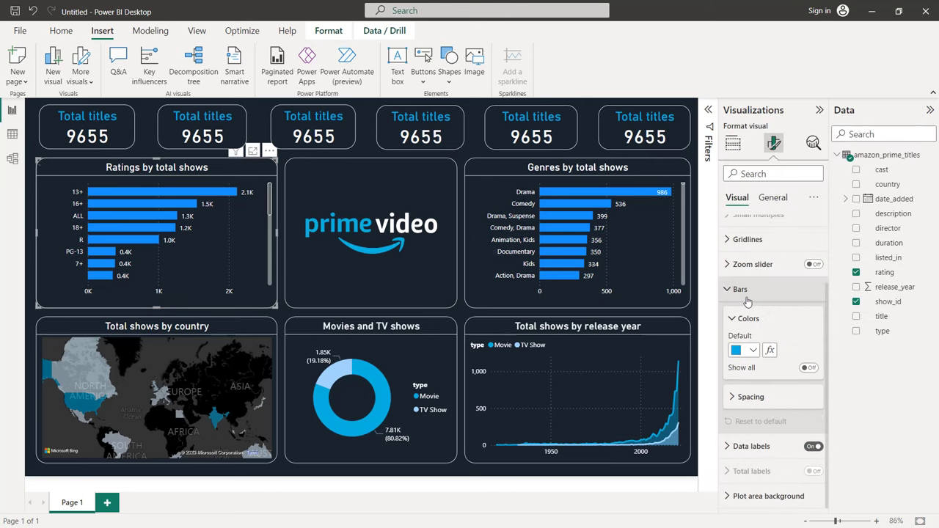
pyautogui.click(636, 270)
pyautogui.click(753, 349)
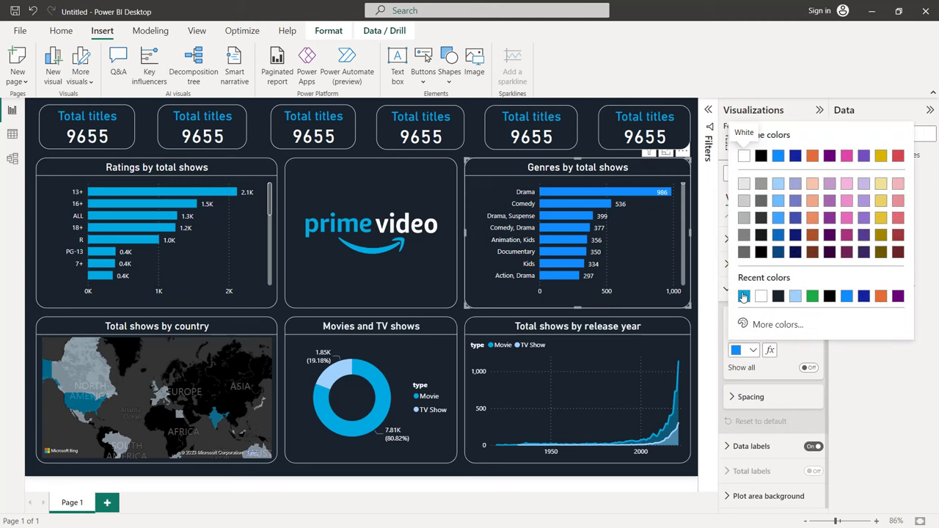
pyautogui.click(743, 296)
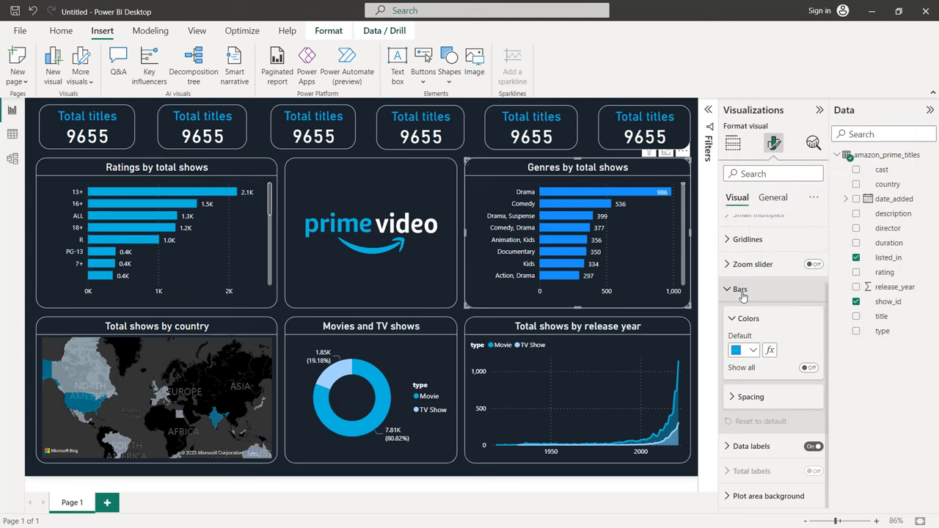
# Rename the second card's title from Total titles to Total ratings
pyautogui.click(238, 127)
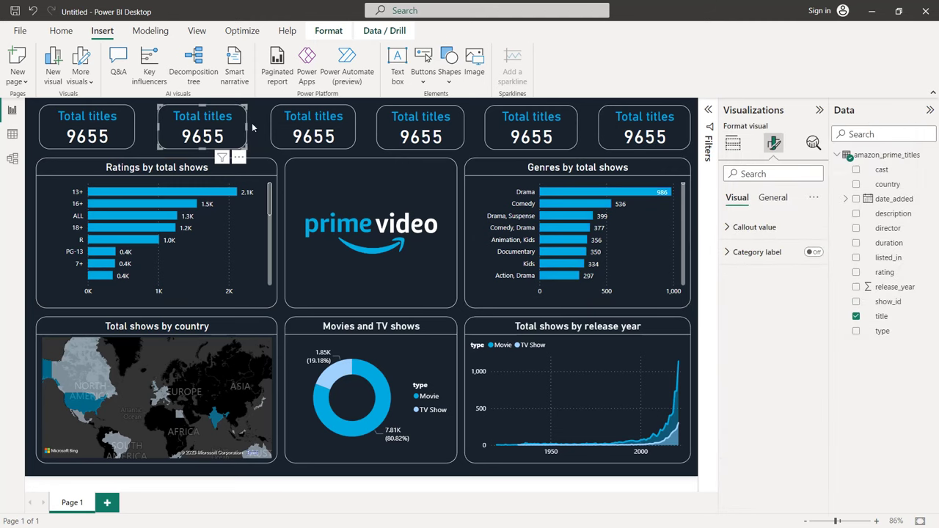
pyautogui.click(777, 198)
pyautogui.click(770, 252)
pyautogui.doubleClick(763, 313)
pyautogui.write('ratings')
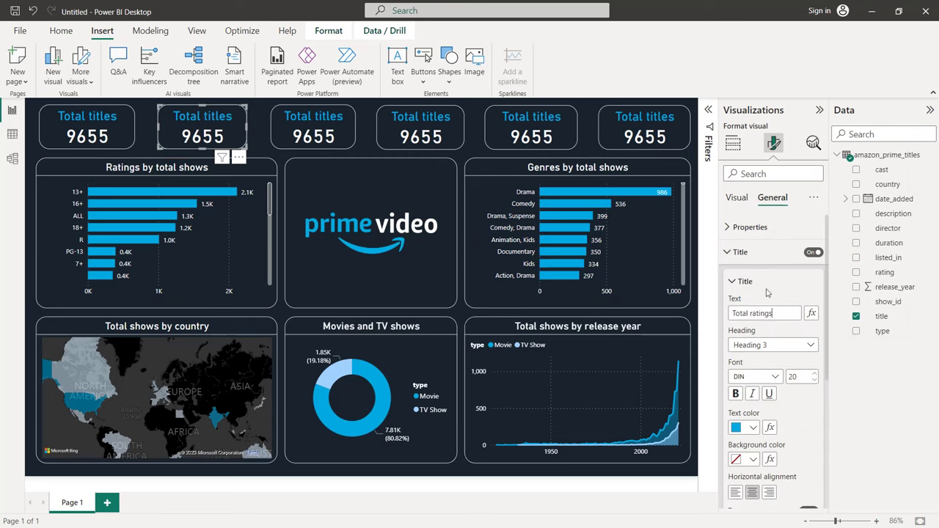
pyautogui.press('Return')
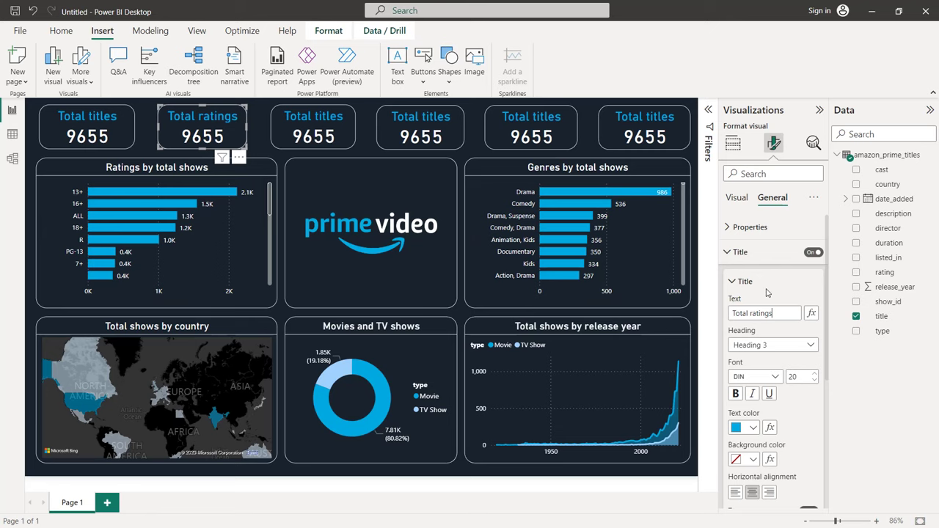
# Replace the card's Count of title with rating as Count (Distinct), showing 25
pyautogui.click(737, 198)
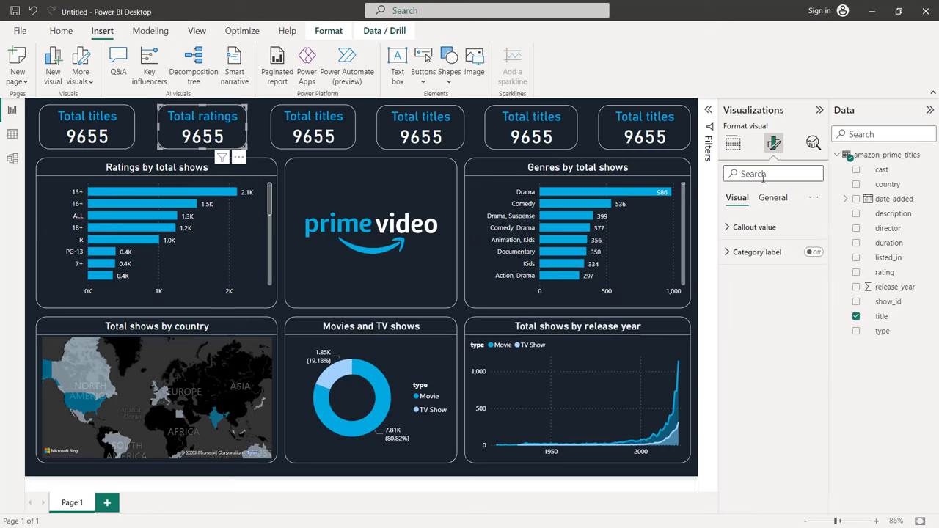
pyautogui.click(732, 143)
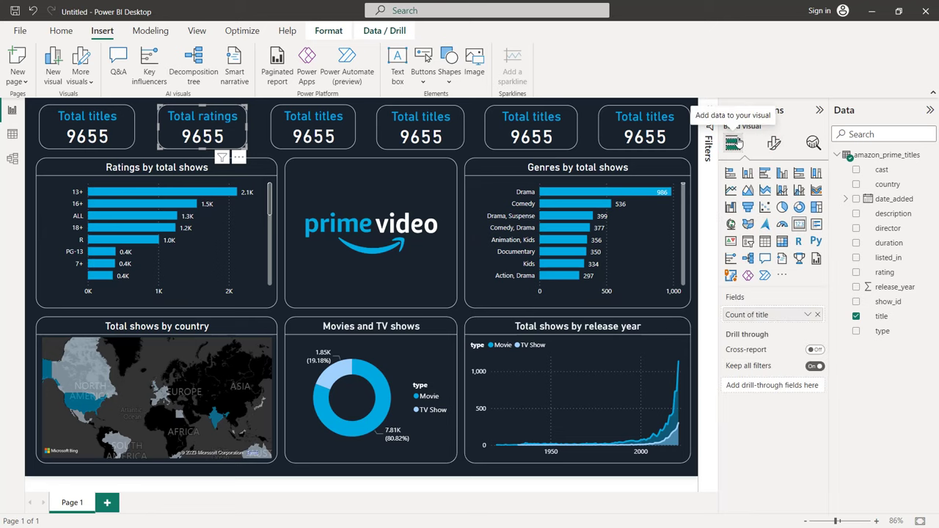
pyautogui.click(818, 314)
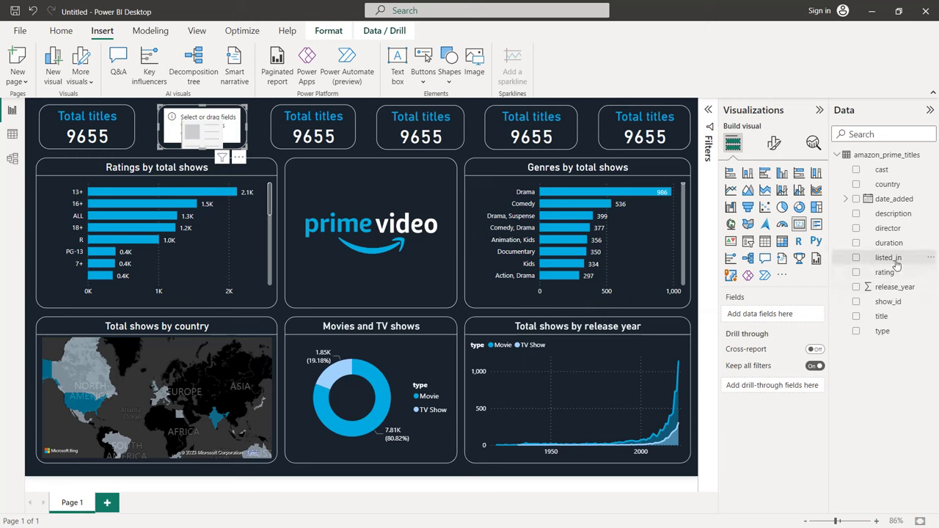
pyautogui.moveTo(885, 272); pyautogui.dragTo(798, 318)
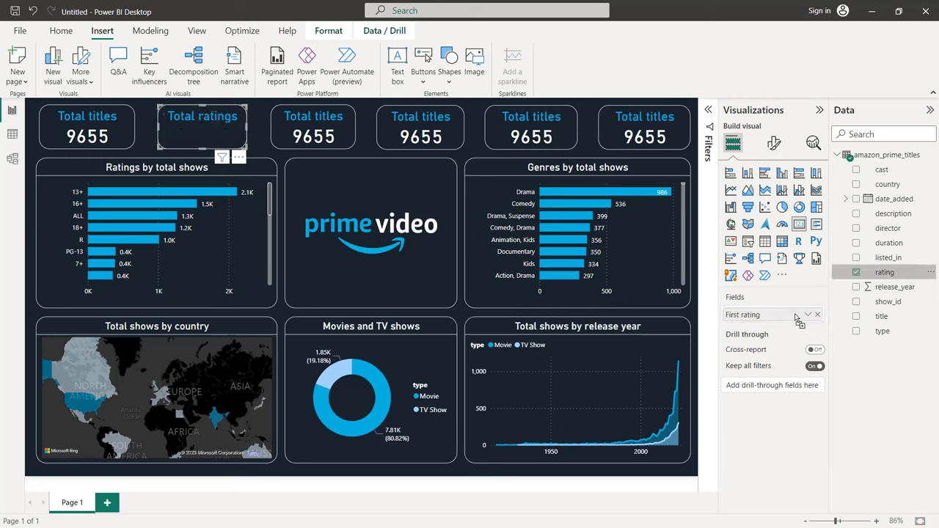
pyautogui.click(807, 315)
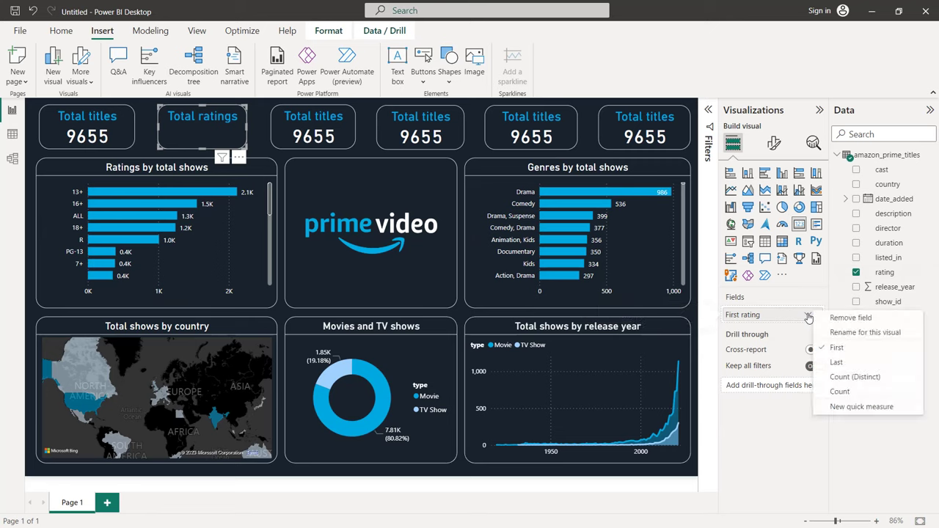
pyautogui.click(832, 378)
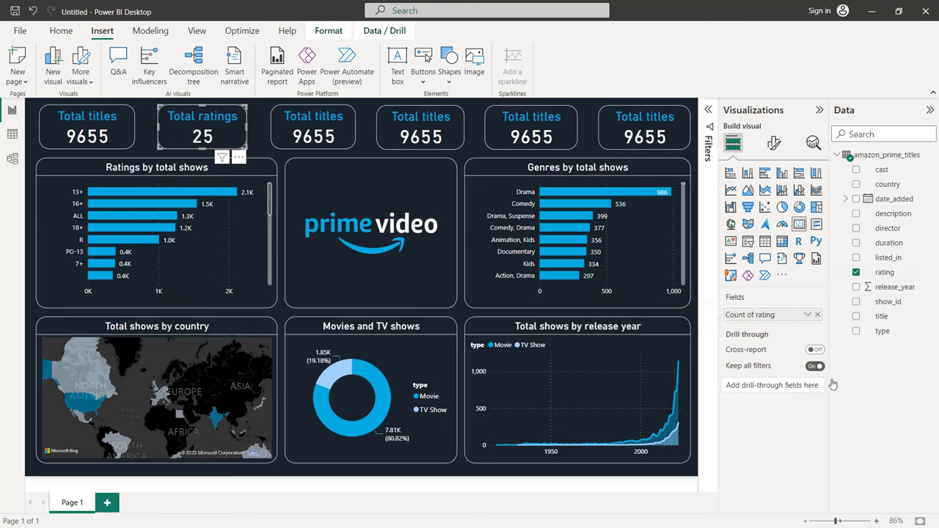
pyautogui.click(345, 121)
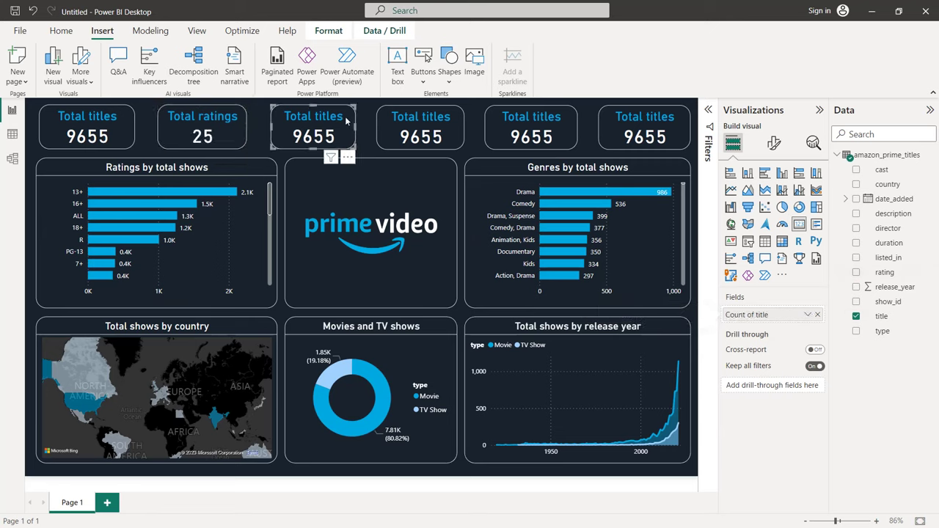
# Replace the third card's Count of title with listed_in as Count (Distinct), showing 519
pyautogui.click(818, 315)
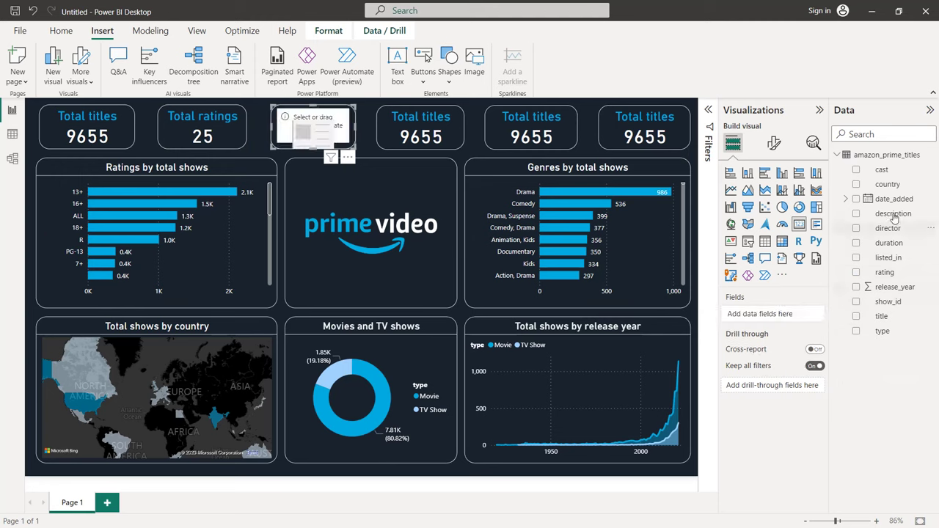
pyautogui.moveTo(889, 258); pyautogui.dragTo(779, 311)
pyautogui.click(806, 314)
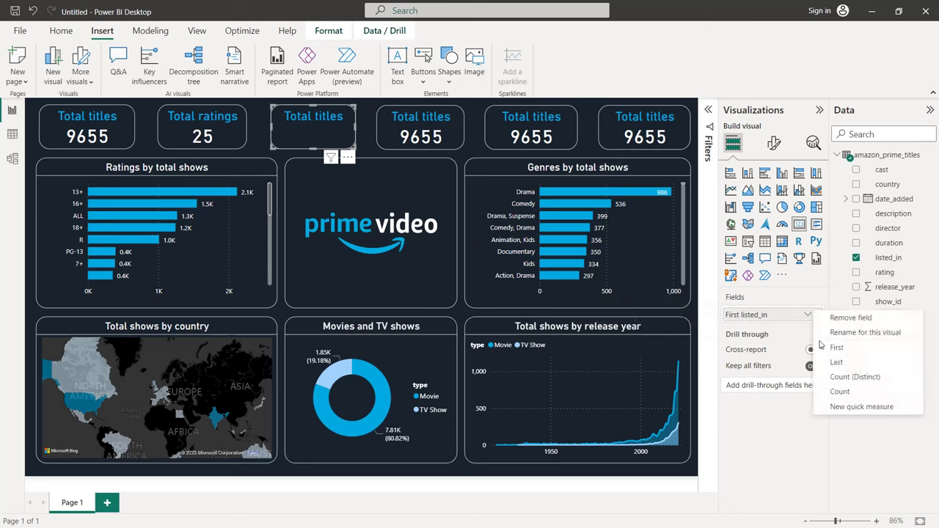
pyautogui.click(843, 377)
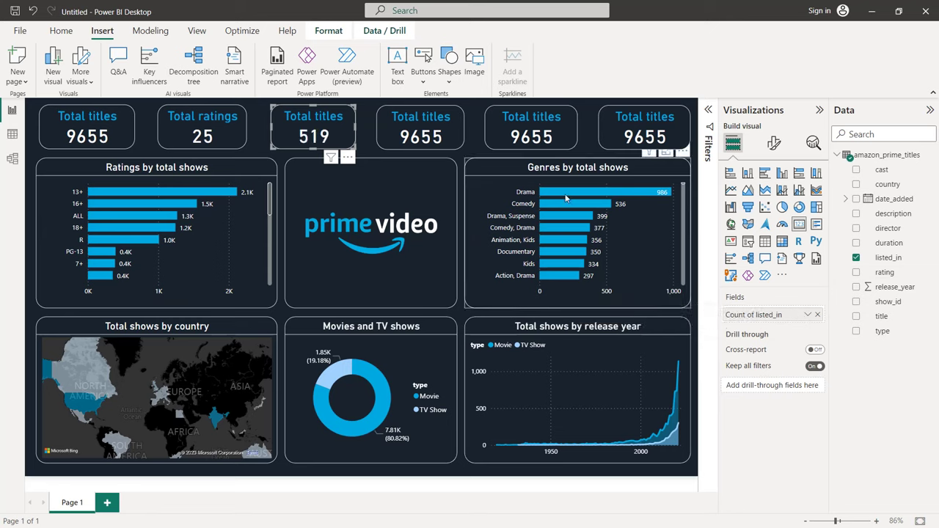
# Change the third card's title text to Total genres
pyautogui.click(774, 143)
pyautogui.click(774, 197)
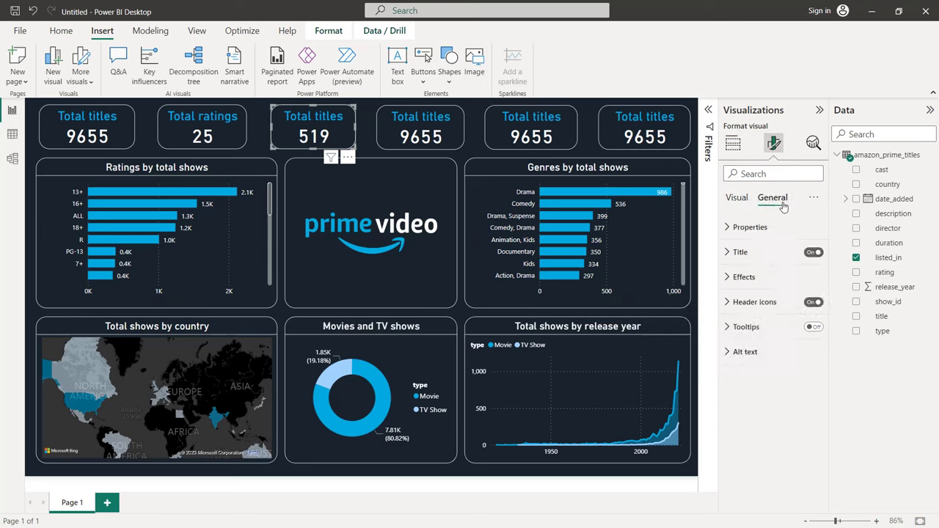
pyautogui.click(769, 251)
pyautogui.doubleClick(767, 312)
pyautogui.write('genres')
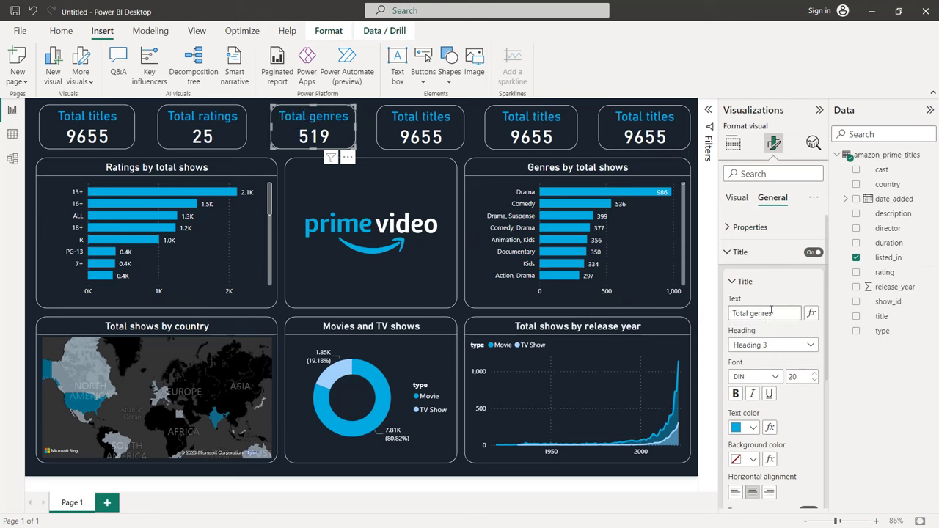
pyautogui.click(403, 125)
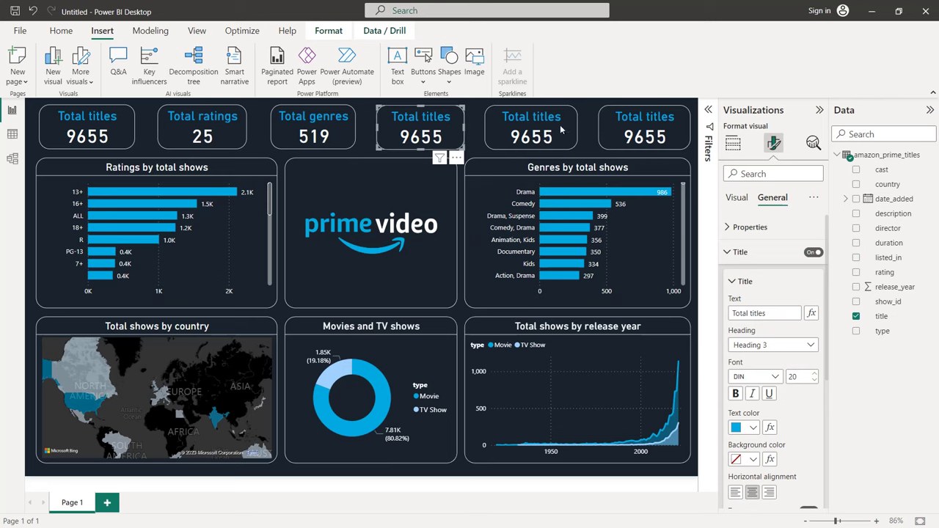
# Title the fourth card Total directors and show director as Count (Distinct), 5771
pyautogui.doubleClick(777, 311)
pyautogui.write('director')
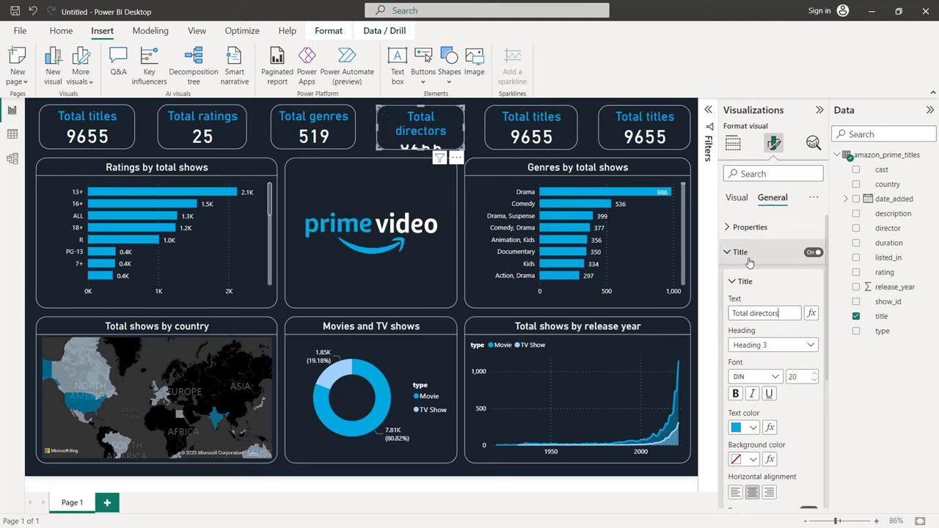
pyautogui.click(733, 143)
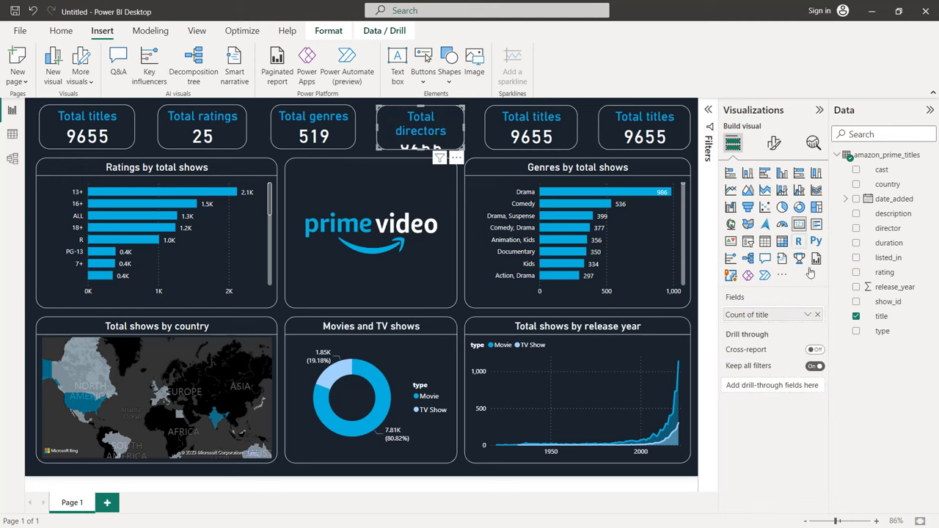
pyautogui.click(818, 315)
pyautogui.moveTo(888, 229); pyautogui.dragTo(793, 320)
pyautogui.click(807, 314)
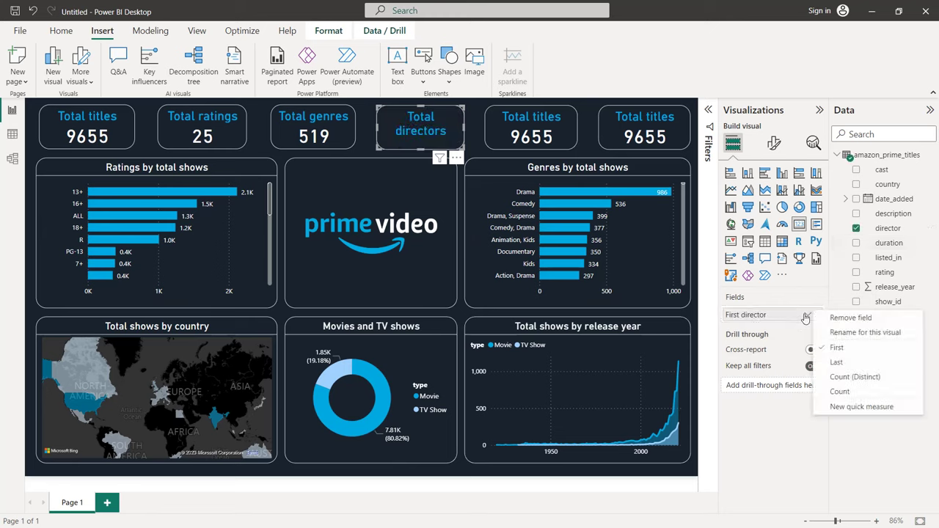
pyautogui.click(843, 379)
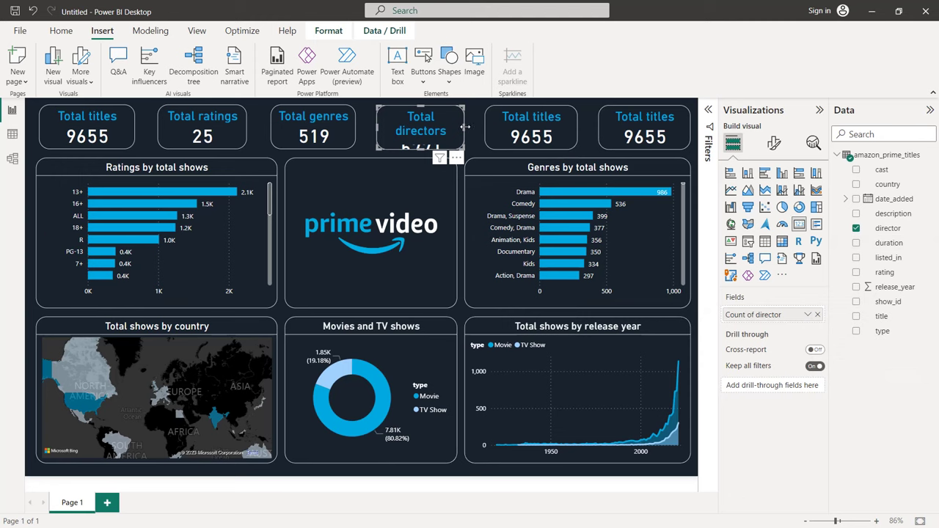
# Widen the Total directors card so its title fits, shift it left, and widen Total genres slightly
pyautogui.moveTo(469, 130); pyautogui.dragTo(471, 130)
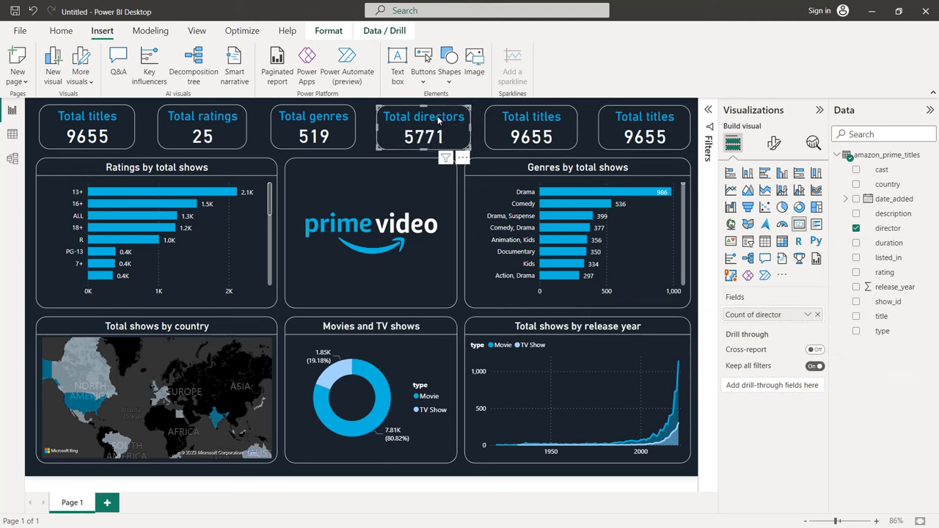
pyautogui.moveTo(436, 121); pyautogui.dragTo(432, 122)
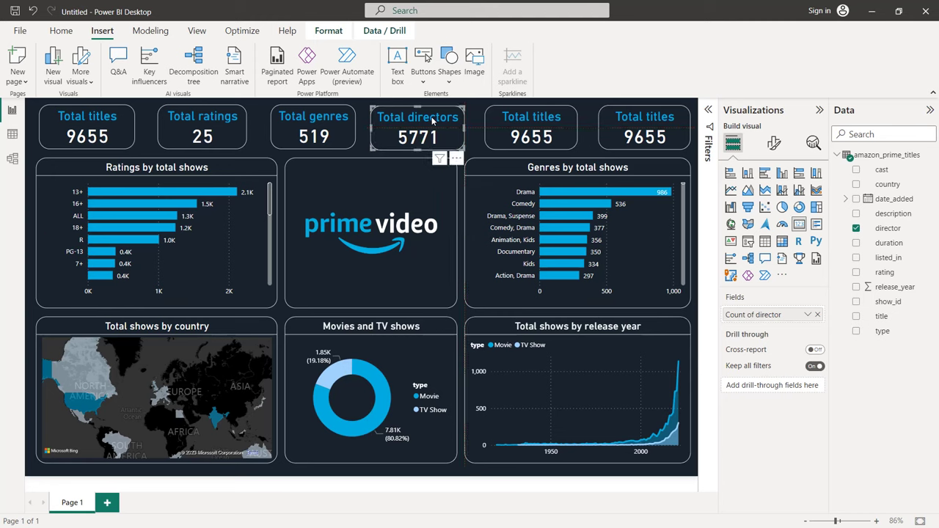
pyautogui.click(346, 129)
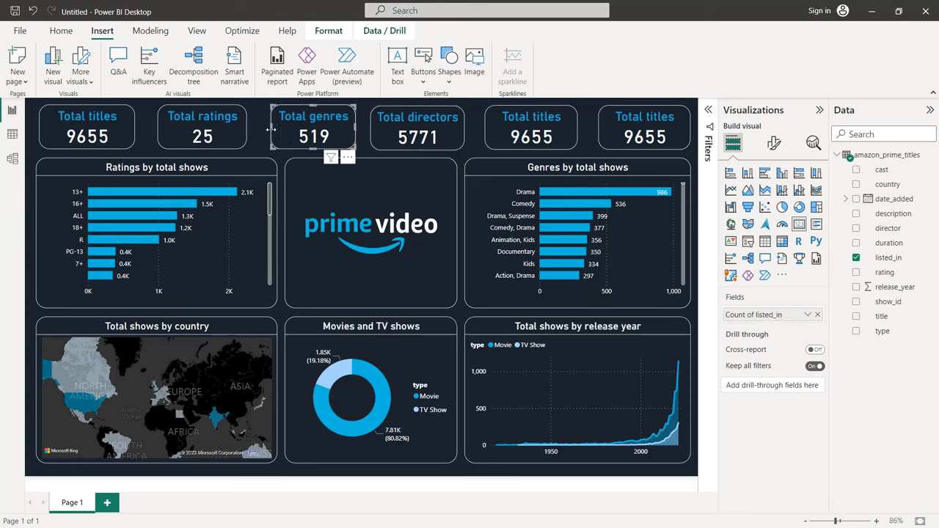
pyautogui.moveTo(270, 129); pyautogui.dragTo(266, 129)
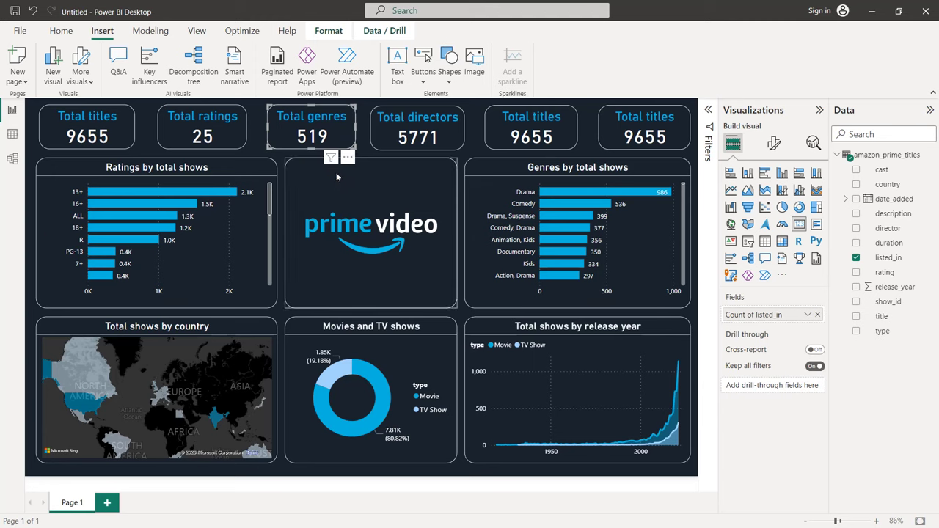
pyautogui.click(505, 132)
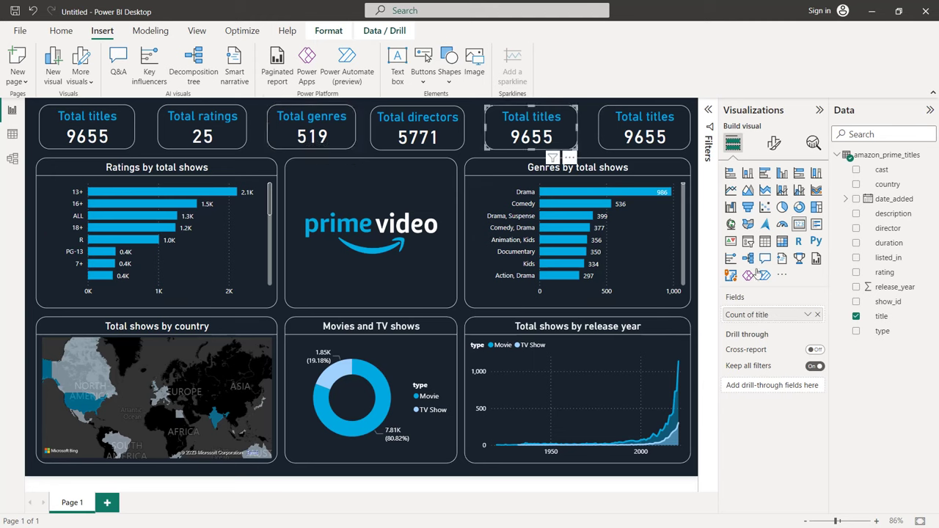
# Replace the fifth card's field with release_year set to Minimum, showing 1920
pyautogui.click(816, 315)
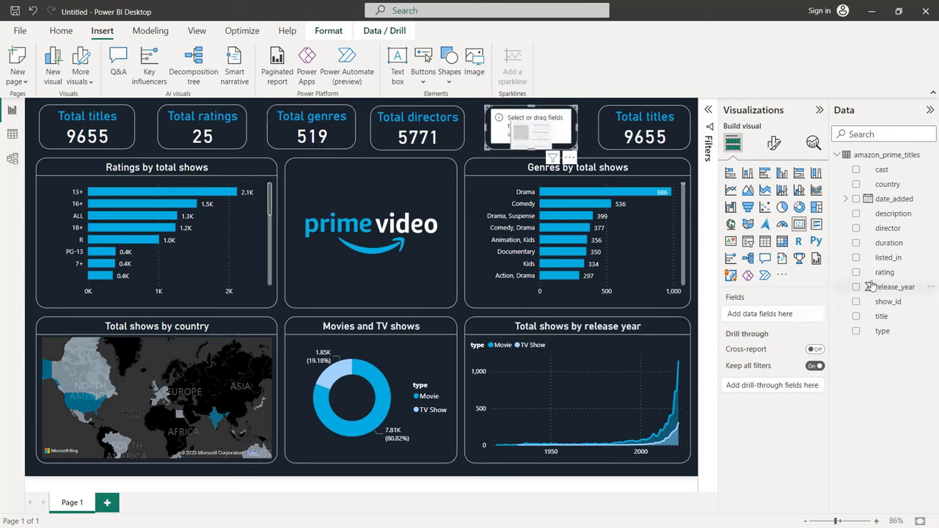
pyautogui.moveTo(883, 290); pyautogui.dragTo(778, 314)
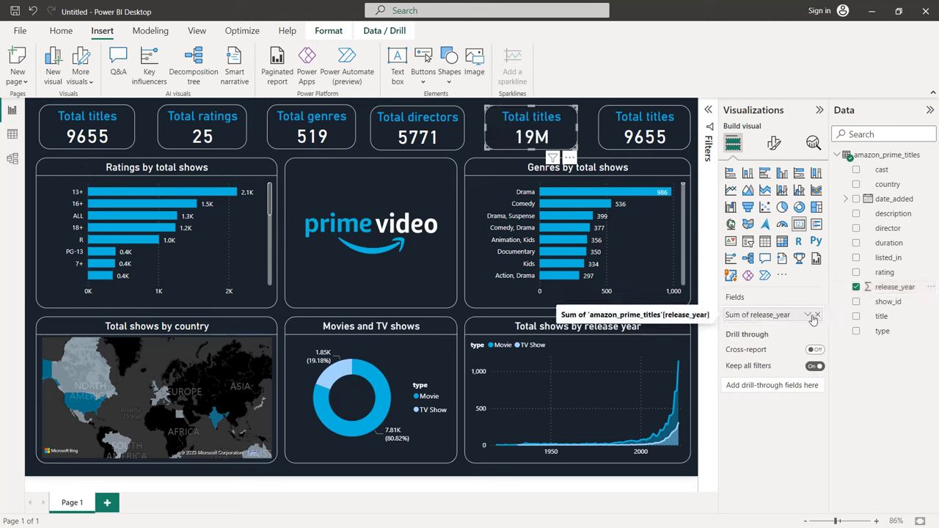
pyautogui.click(844, 375)
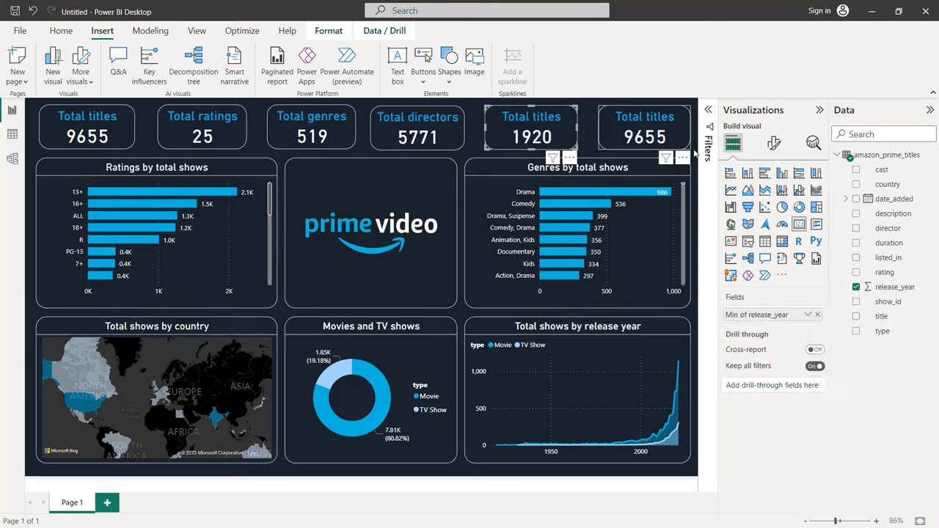
# Change the fifth card's title text to Start date
pyautogui.click(773, 143)
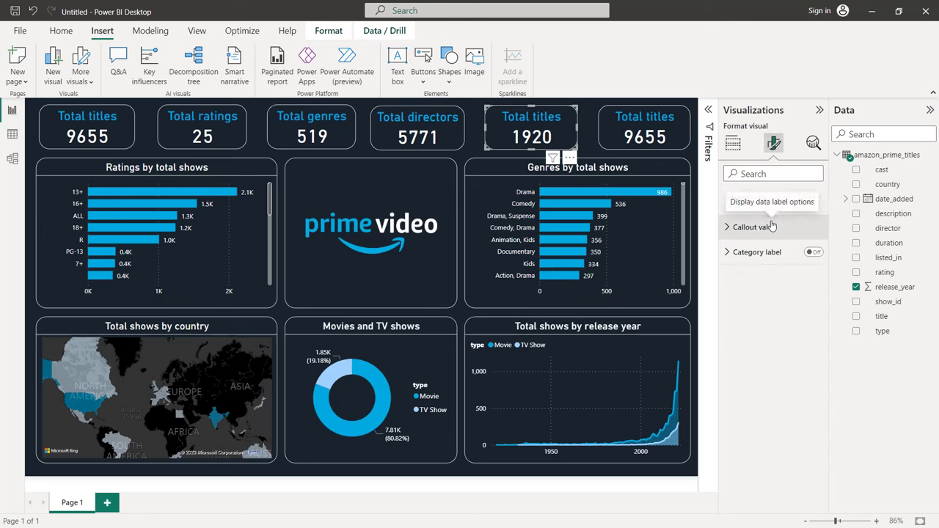
pyautogui.click(772, 197)
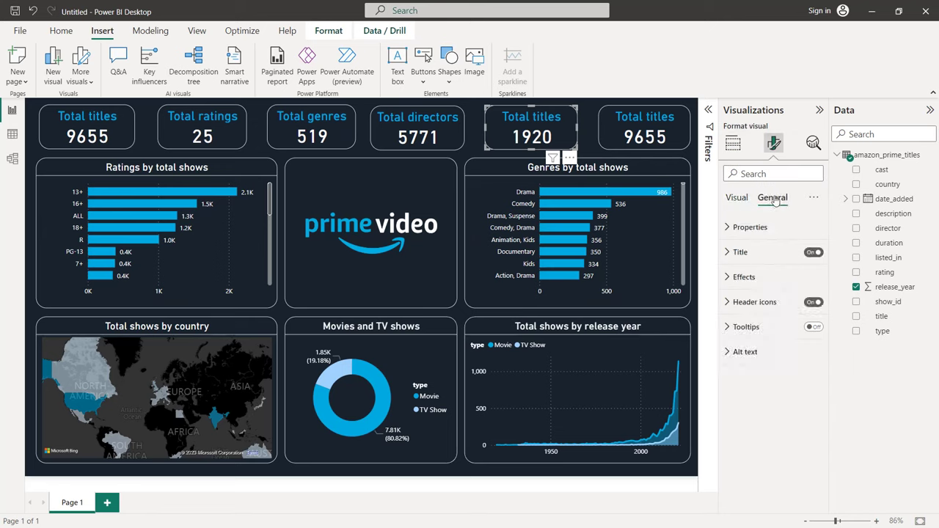
pyautogui.click(767, 253)
pyautogui.click(761, 313)
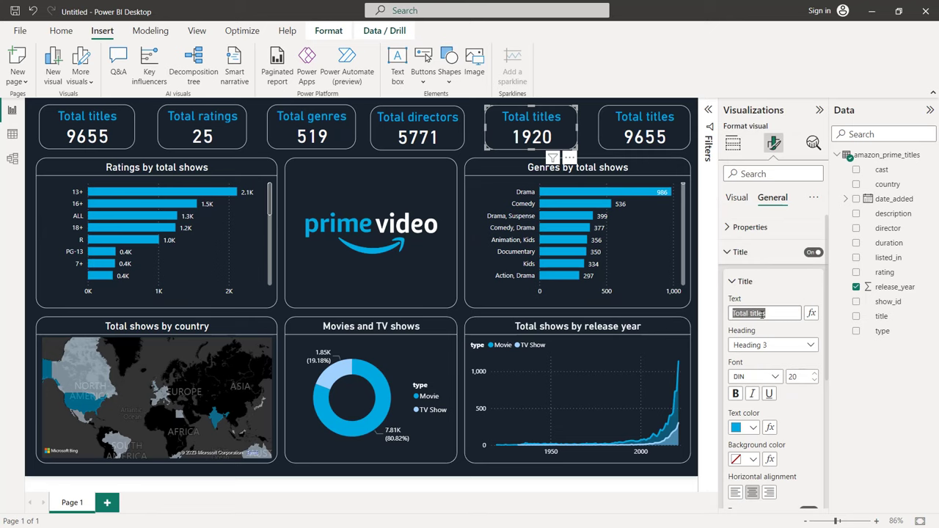
pyautogui.write('Start date')
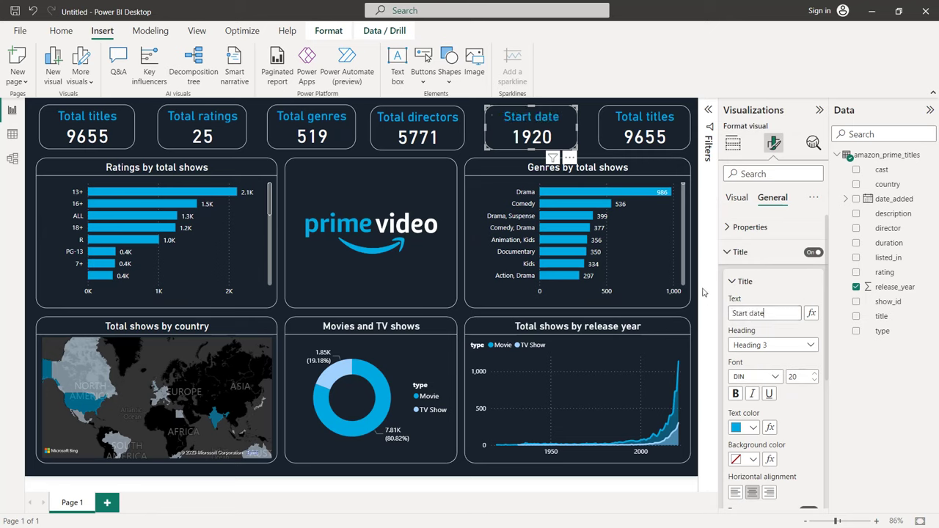
pyautogui.click(649, 128)
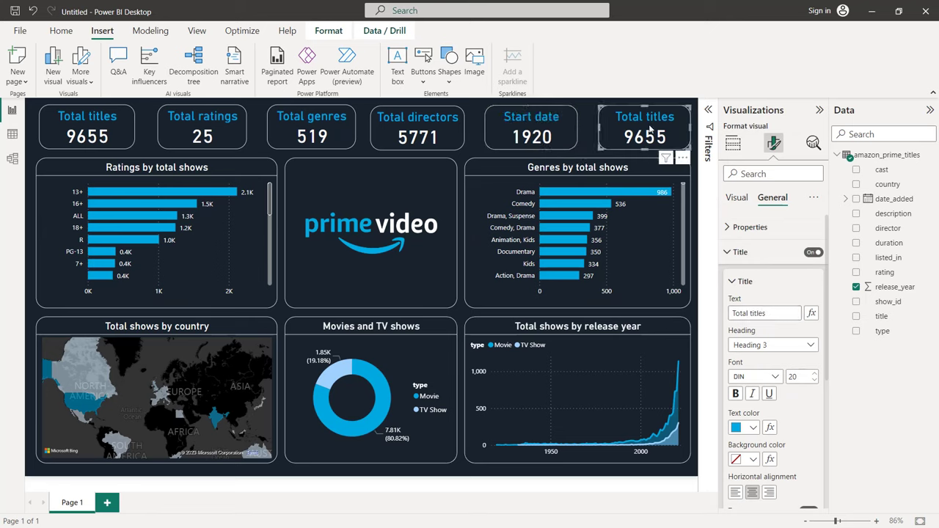
# Retitle the last card End date
pyautogui.click(772, 311)
pyautogui.write('En')
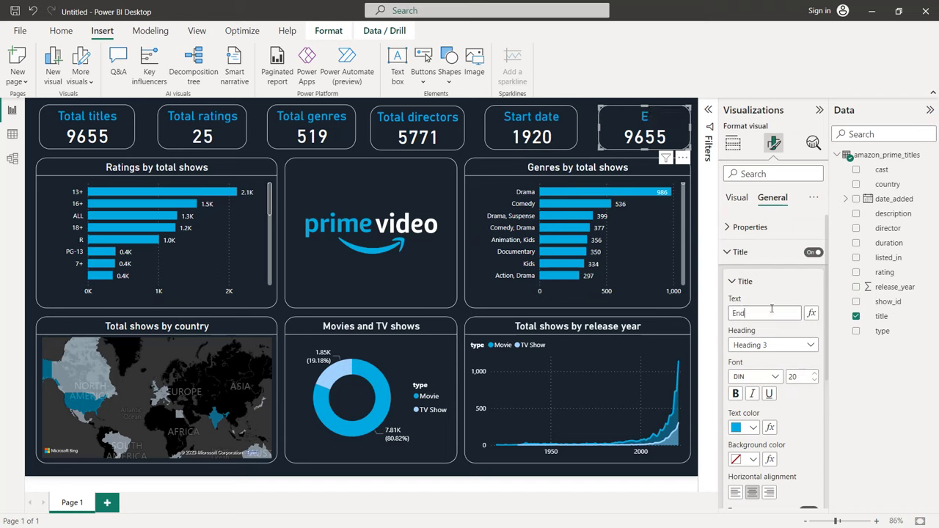
pyautogui.write('d date')
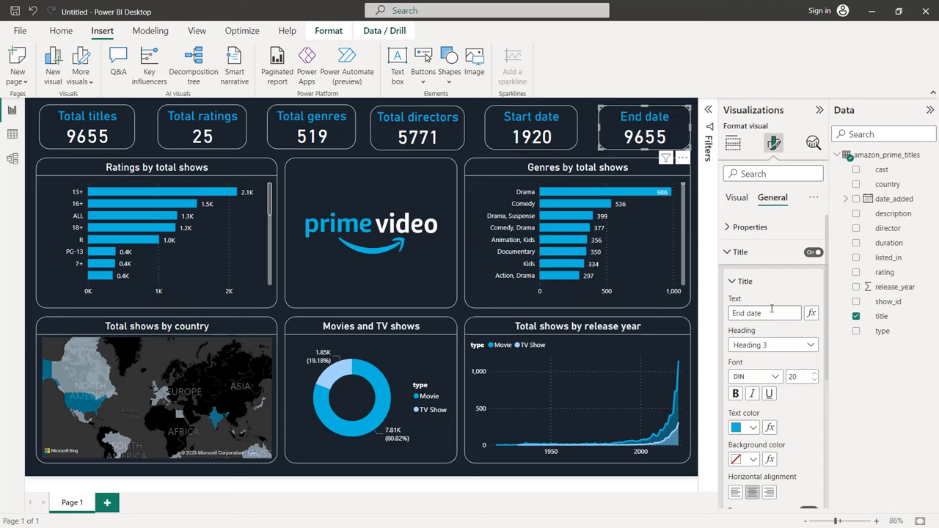
pyautogui.click(742, 196)
# Replace the card's Count of title with release_year set to Maximum, showing 2021
pyautogui.click(732, 143)
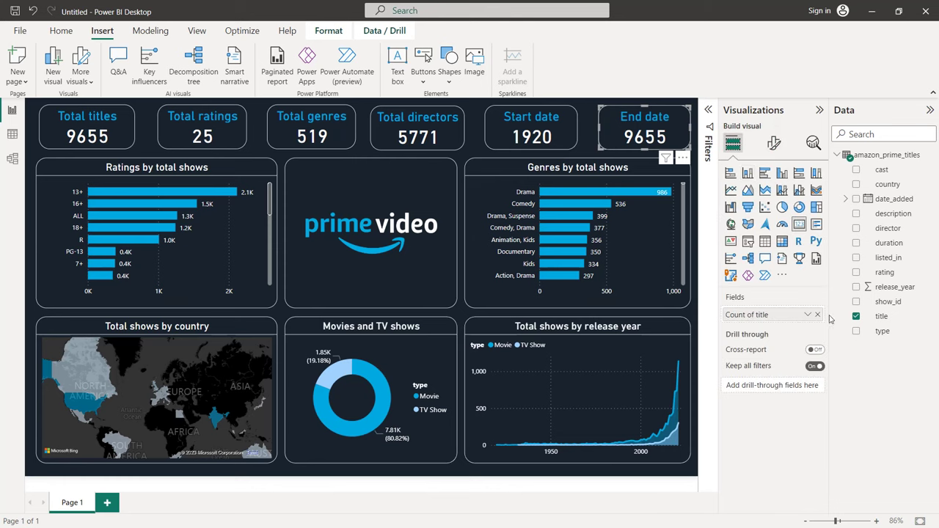
pyautogui.click(817, 315)
pyautogui.moveTo(894, 287); pyautogui.dragTo(782, 317)
pyautogui.click(807, 315)
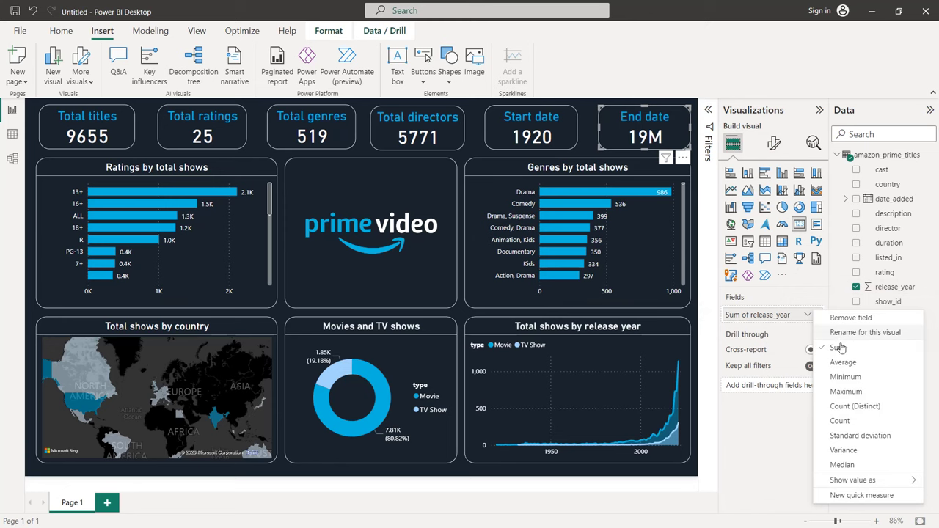
pyautogui.click(845, 391)
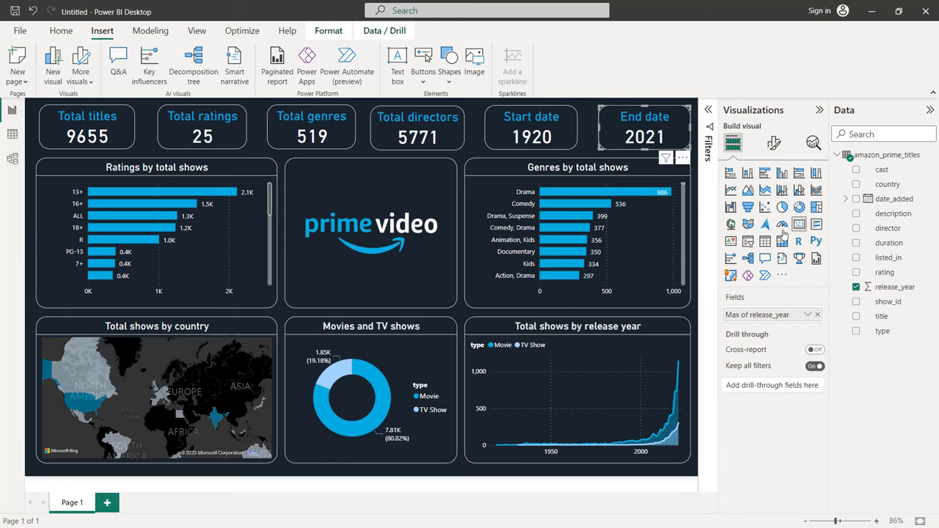
# Collapse the Visualizations and Data panes to give the report the full window
pyautogui.click(820, 110)
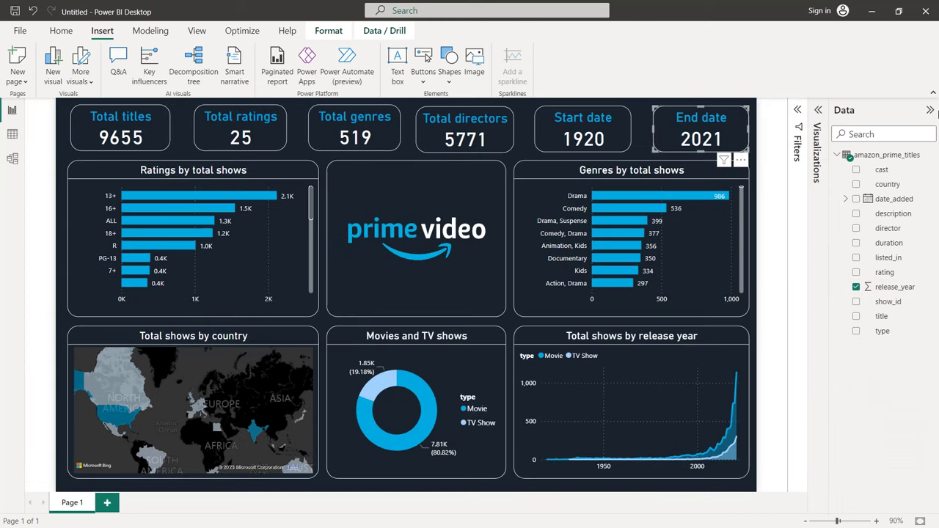
pyautogui.click(930, 111)
pyautogui.click(864, 152)
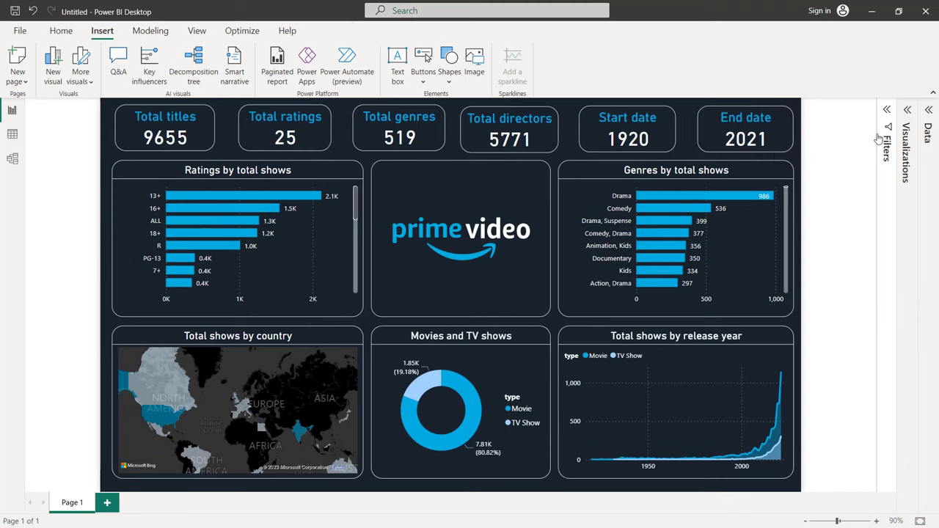